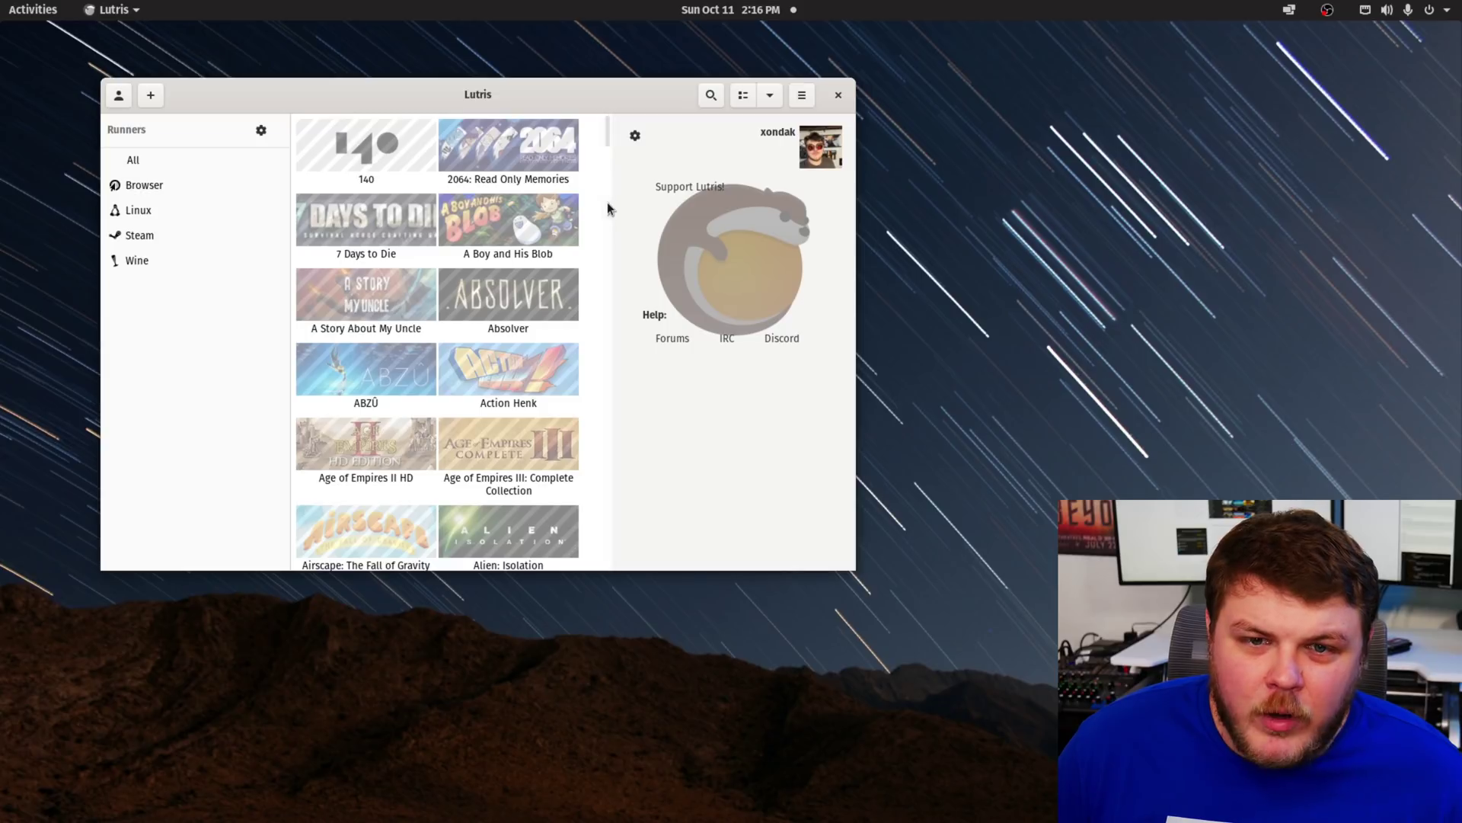
# Enlarge the Lutris window to fit three columns of games
pyautogui.moveTo(280, 187)
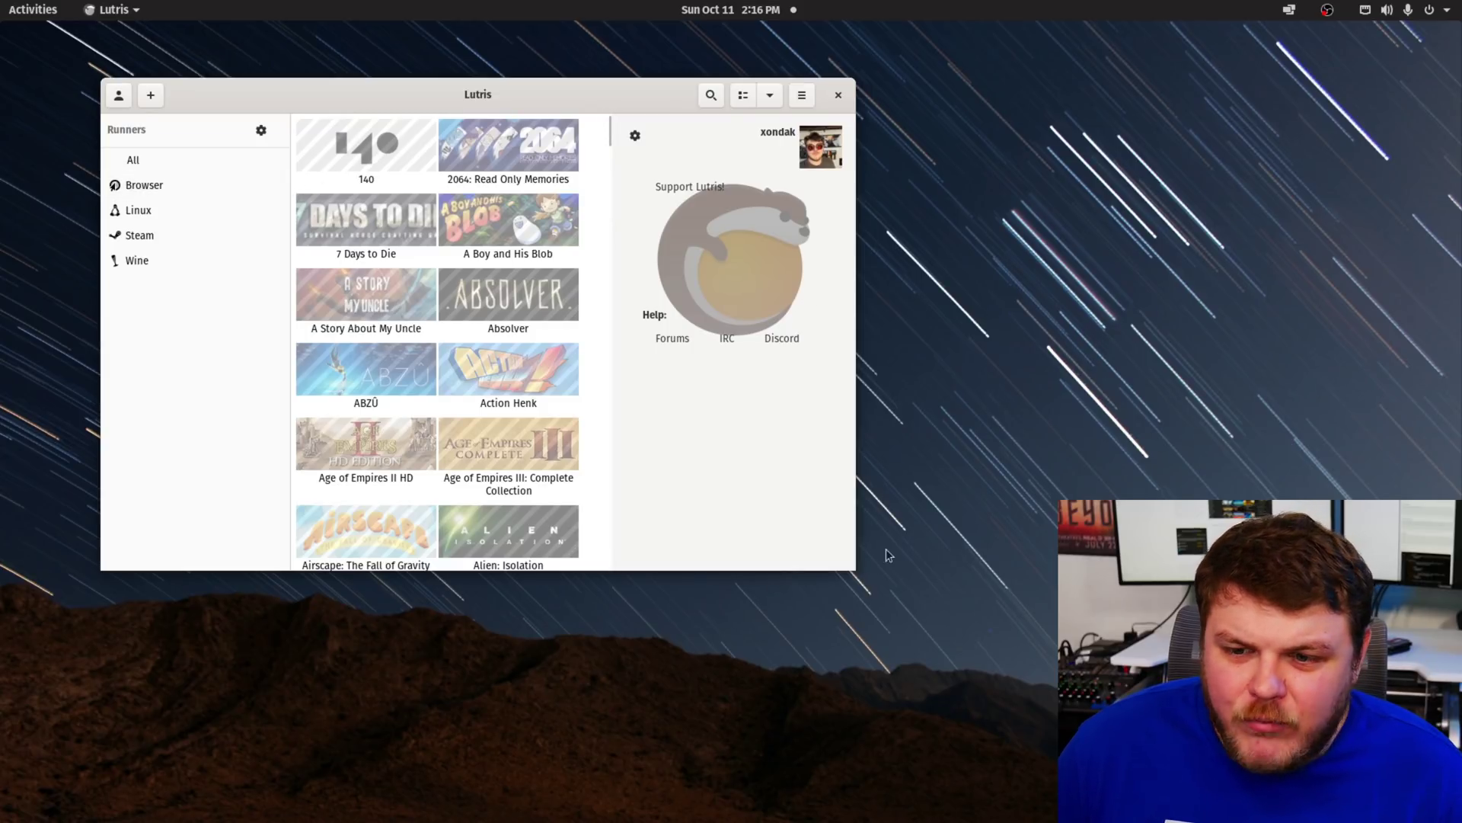
pyautogui.moveTo(861, 581); pyautogui.dragTo(981, 689)
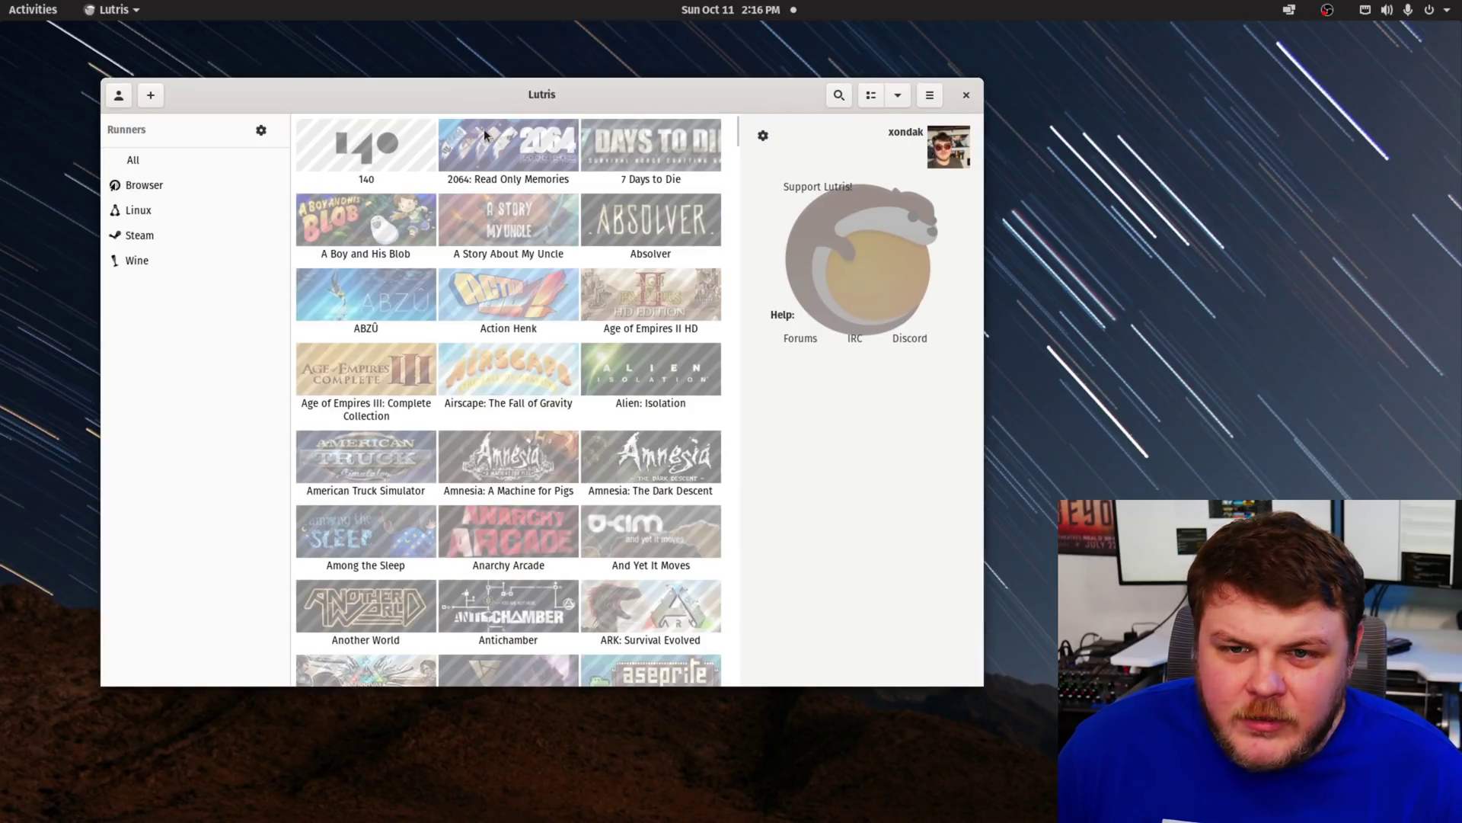
# Review the desktop, GOG, Humble Bundle and Steam sources available for importing games, and close the import window
pyautogui.click(152, 97)
pyautogui.click(160, 186)
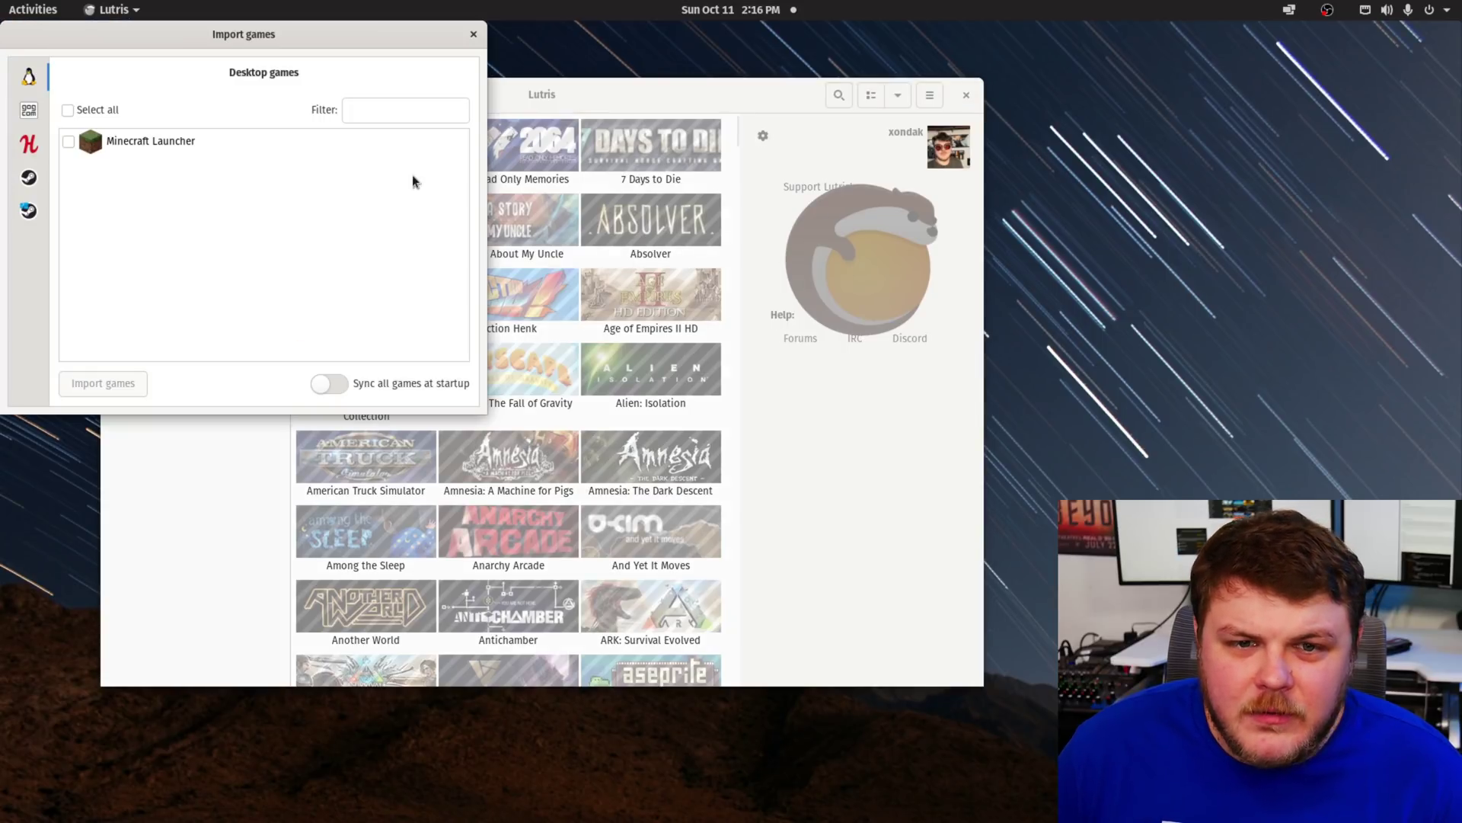
pyautogui.click(25, 109)
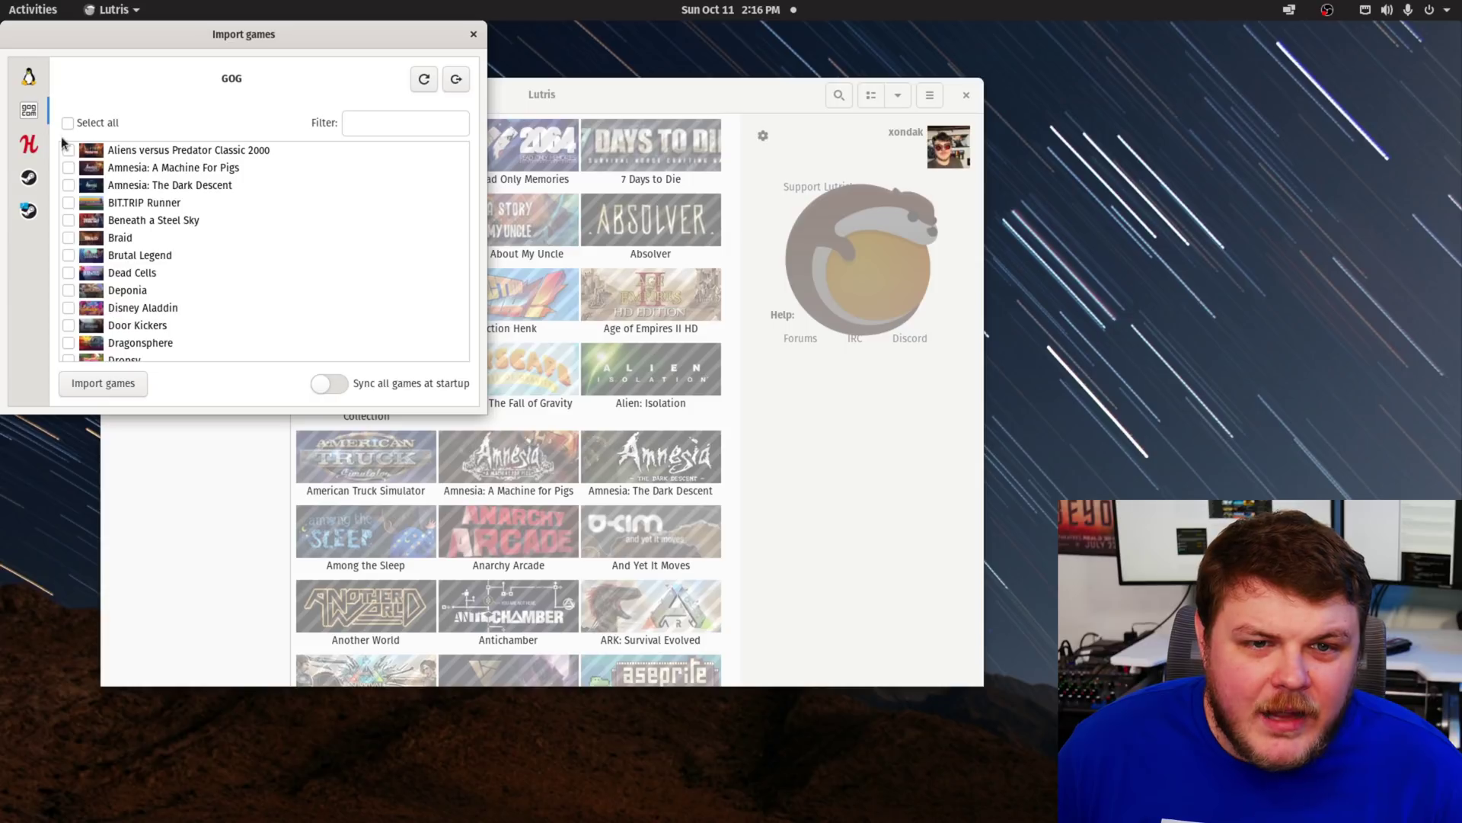
pyautogui.click(30, 145)
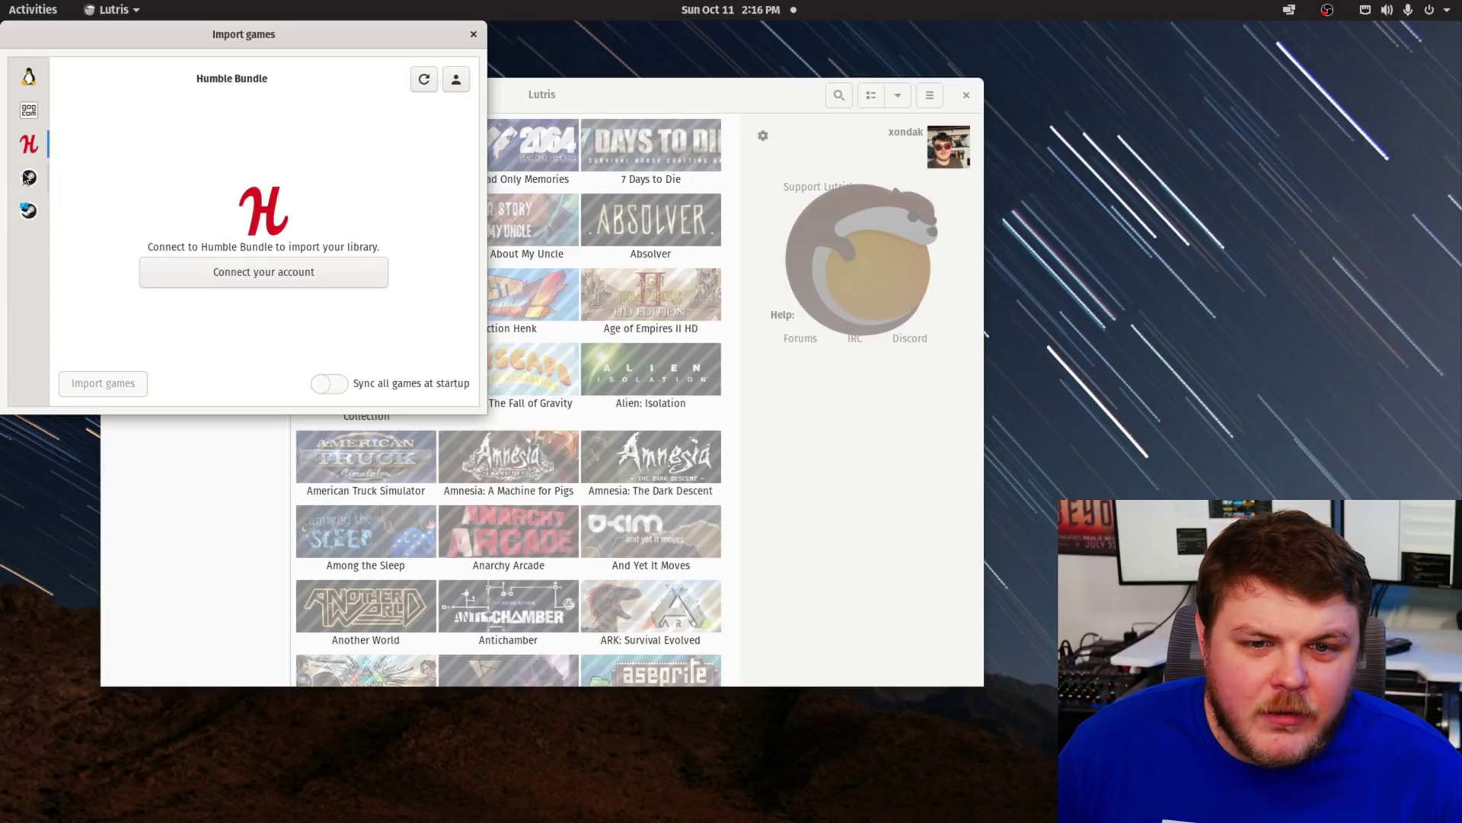
pyautogui.click(28, 177)
pyautogui.click(43, 148)
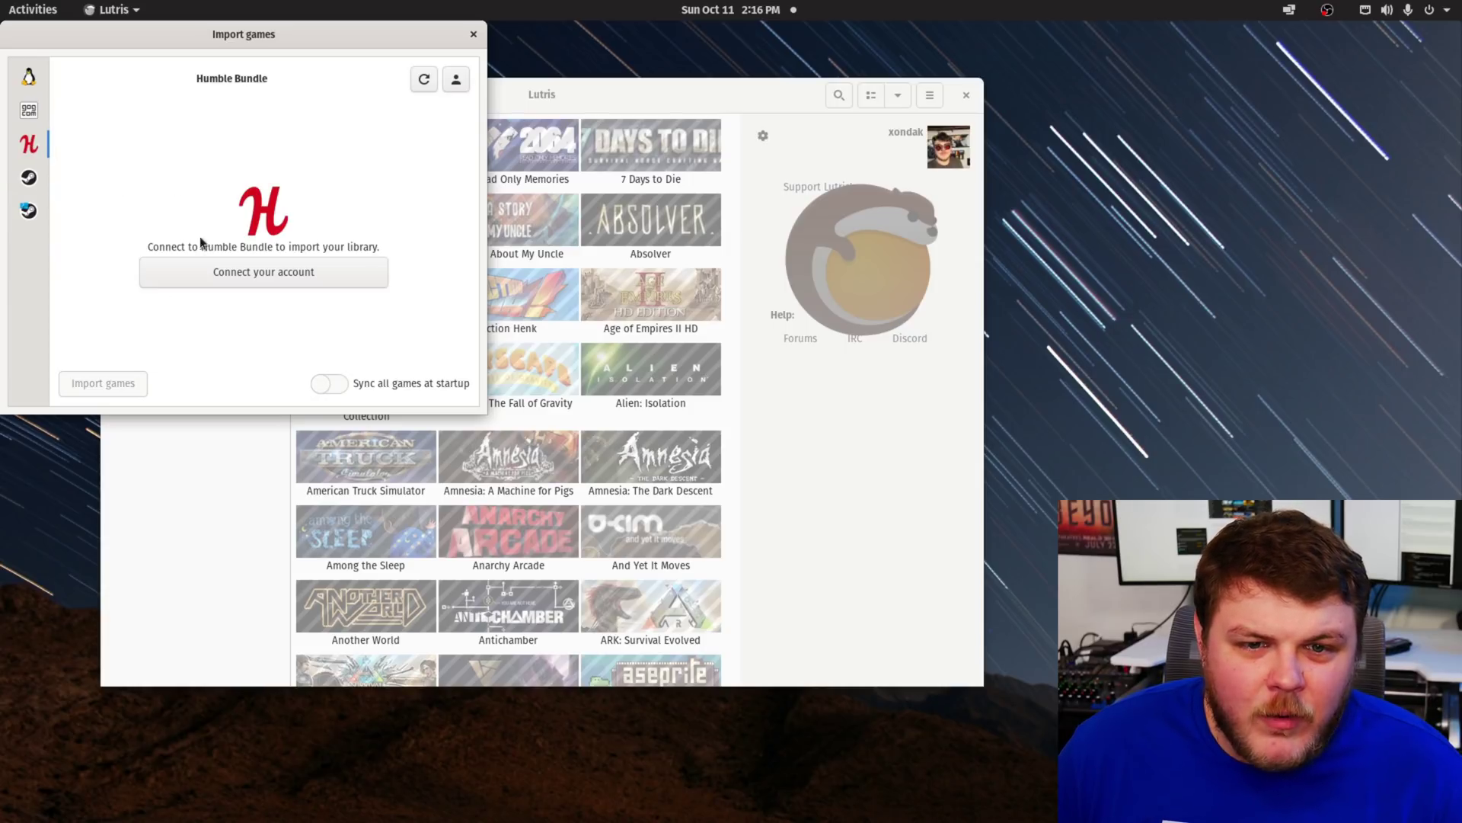
pyautogui.click(27, 179)
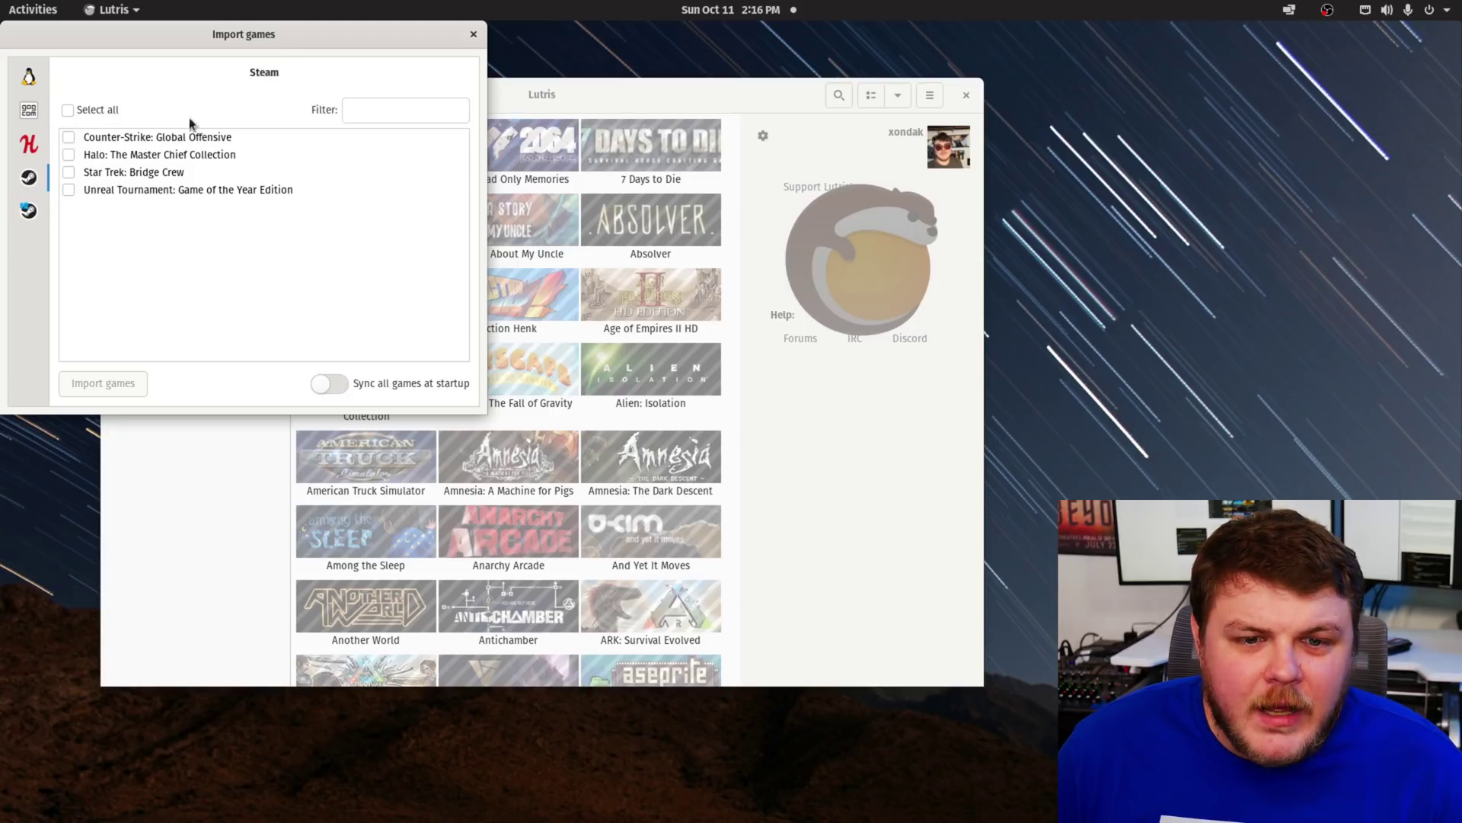
pyautogui.click(473, 34)
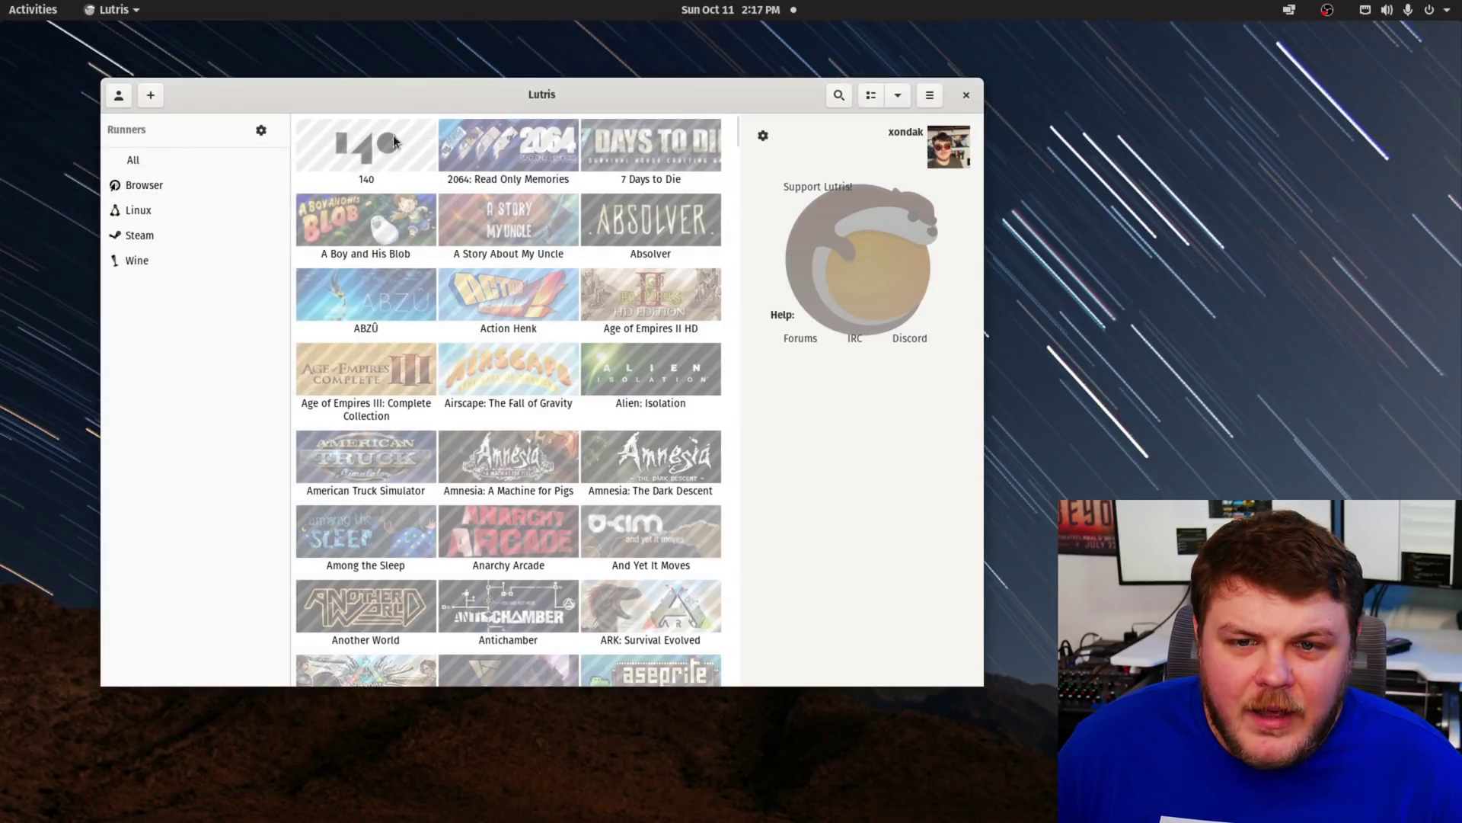
# Mark all GOG games for import and close the import window without importing them
pyautogui.click(152, 95)
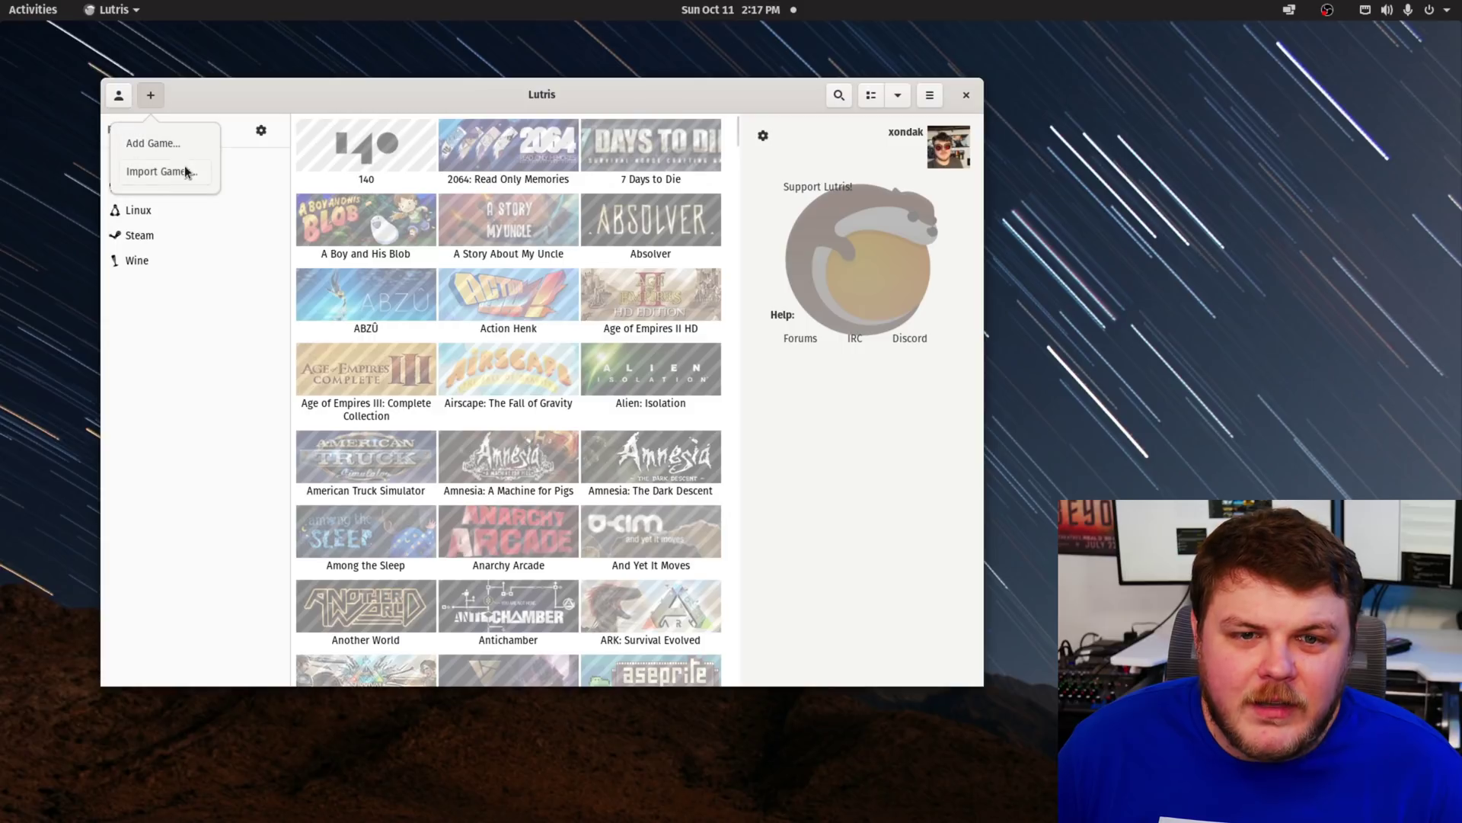
pyautogui.click(182, 167)
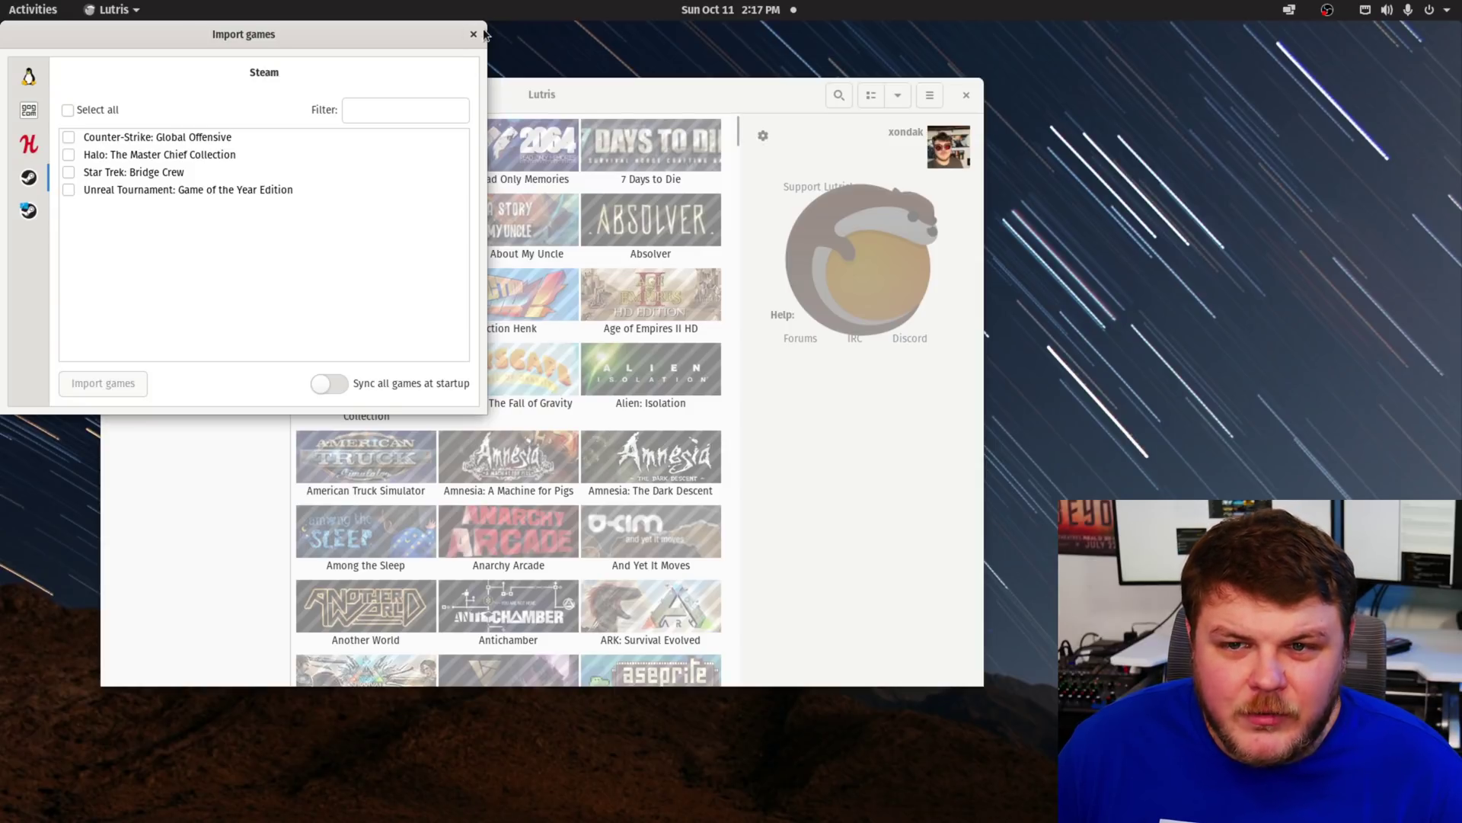
pyautogui.click(29, 136)
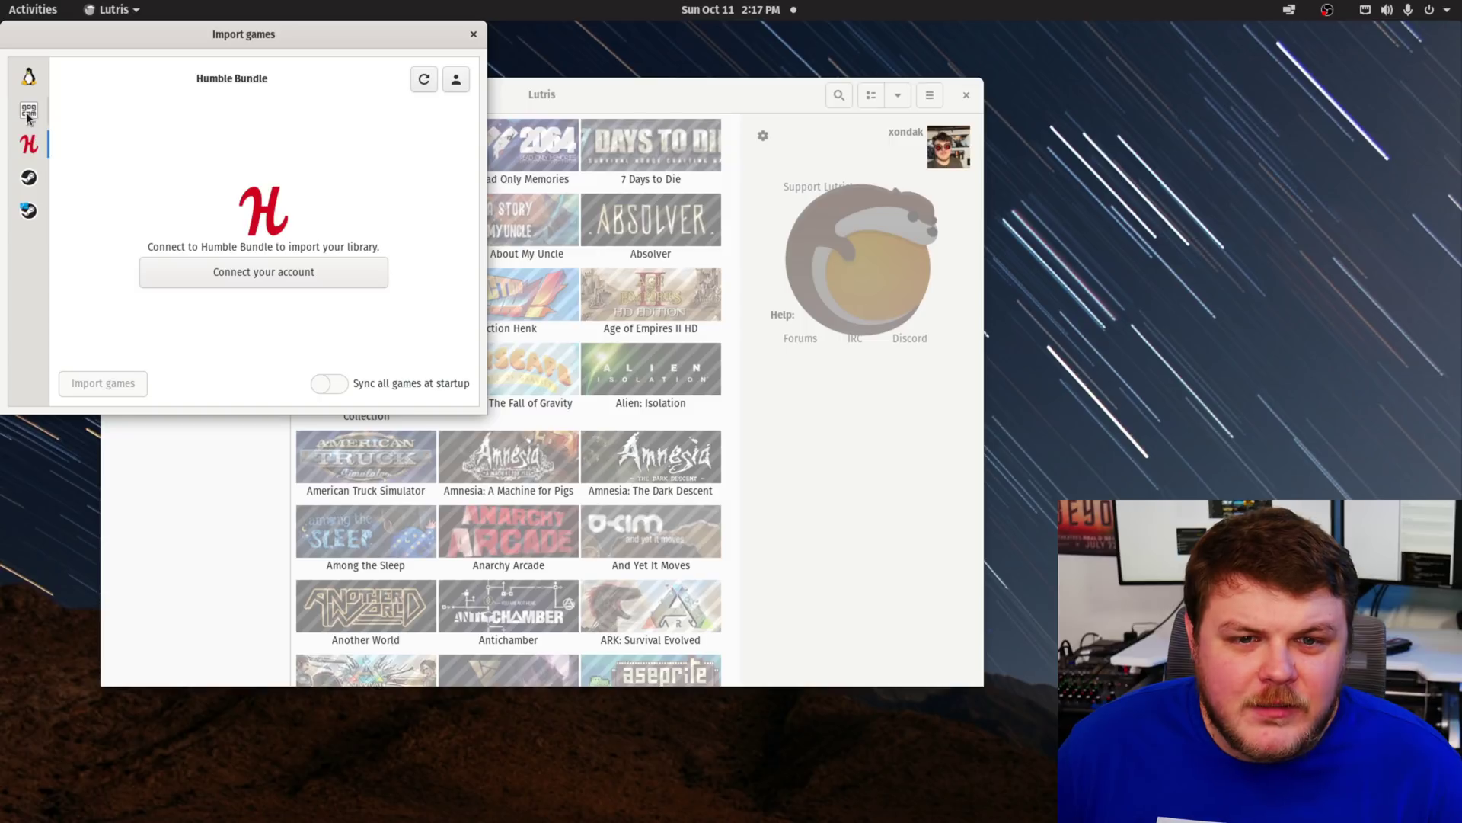
pyautogui.click(28, 115)
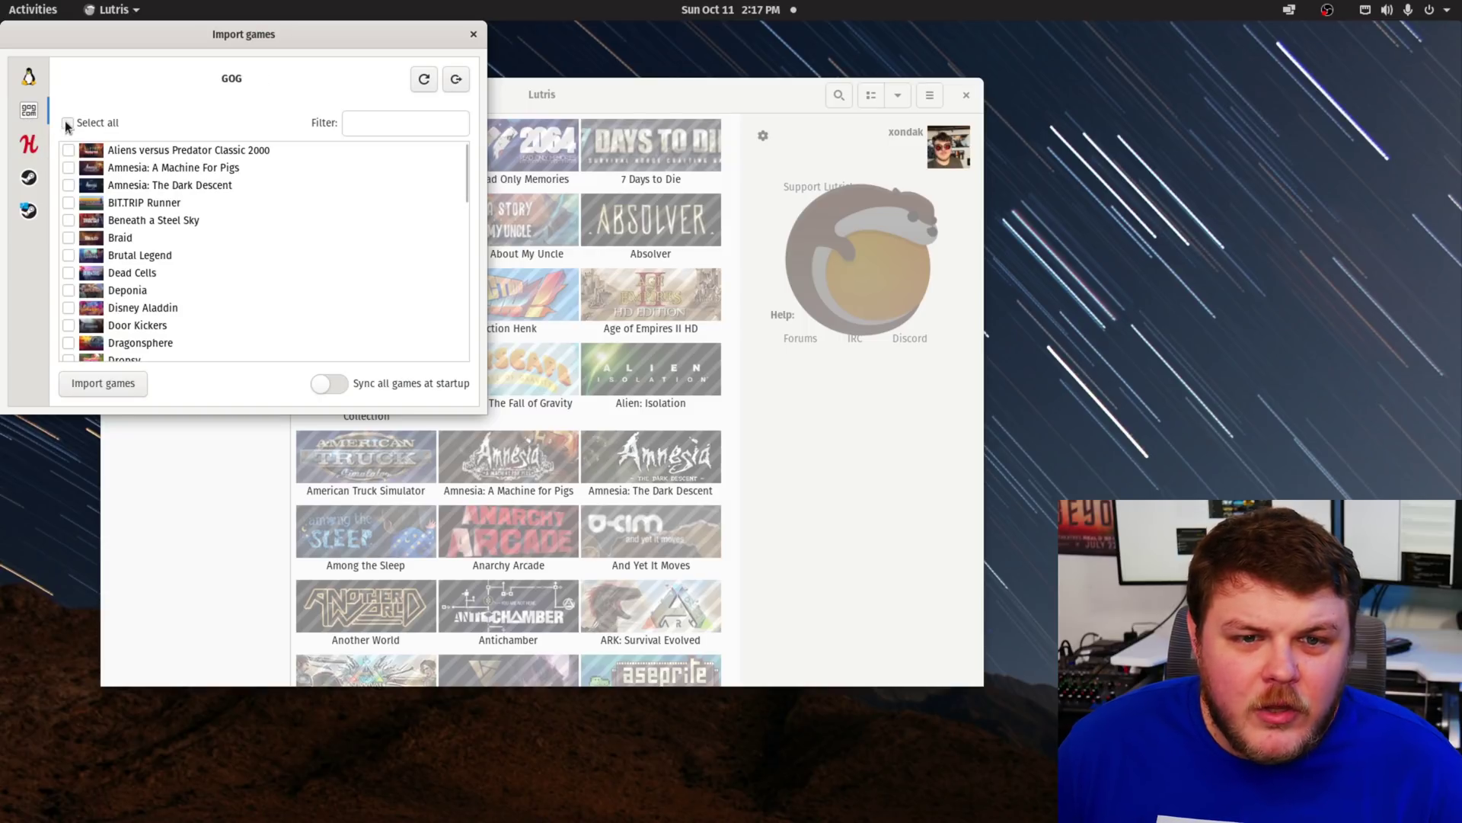
pyautogui.click(68, 123)
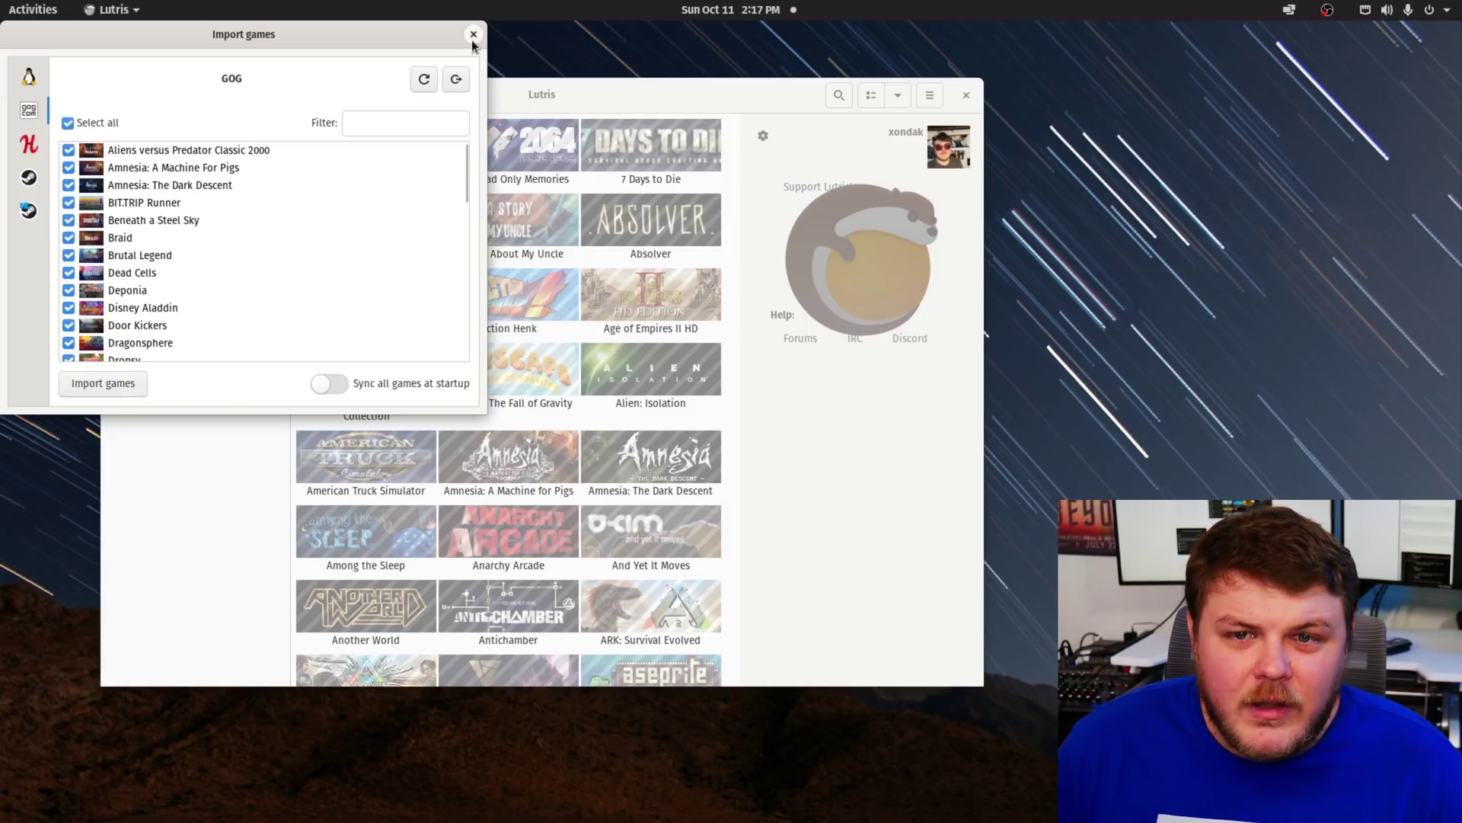
pyautogui.click(473, 34)
# Check which installers are offered for the game 140 and cancel the installation
pyautogui.doubleClick(376, 147)
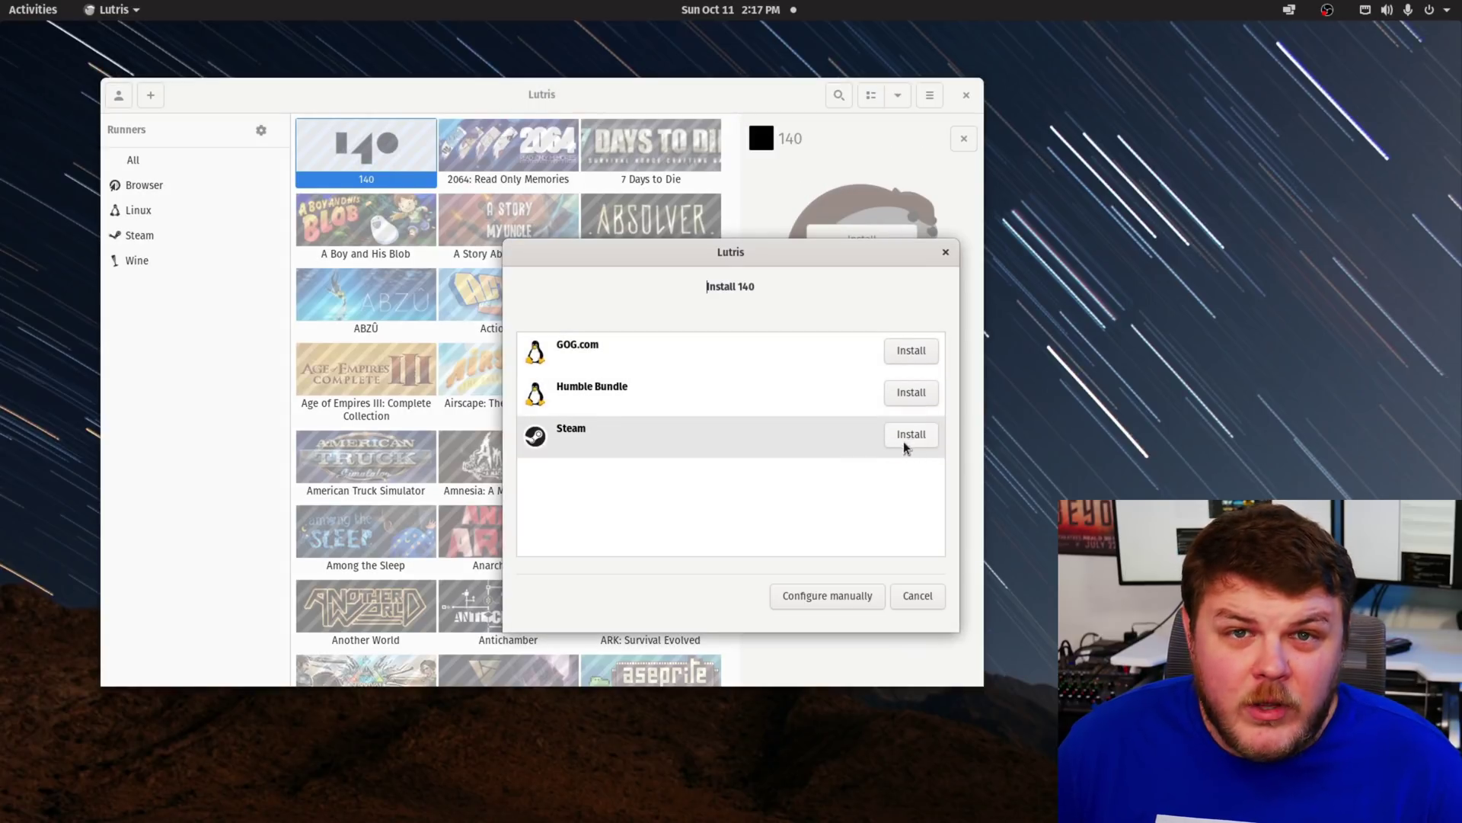
pyautogui.click(914, 598)
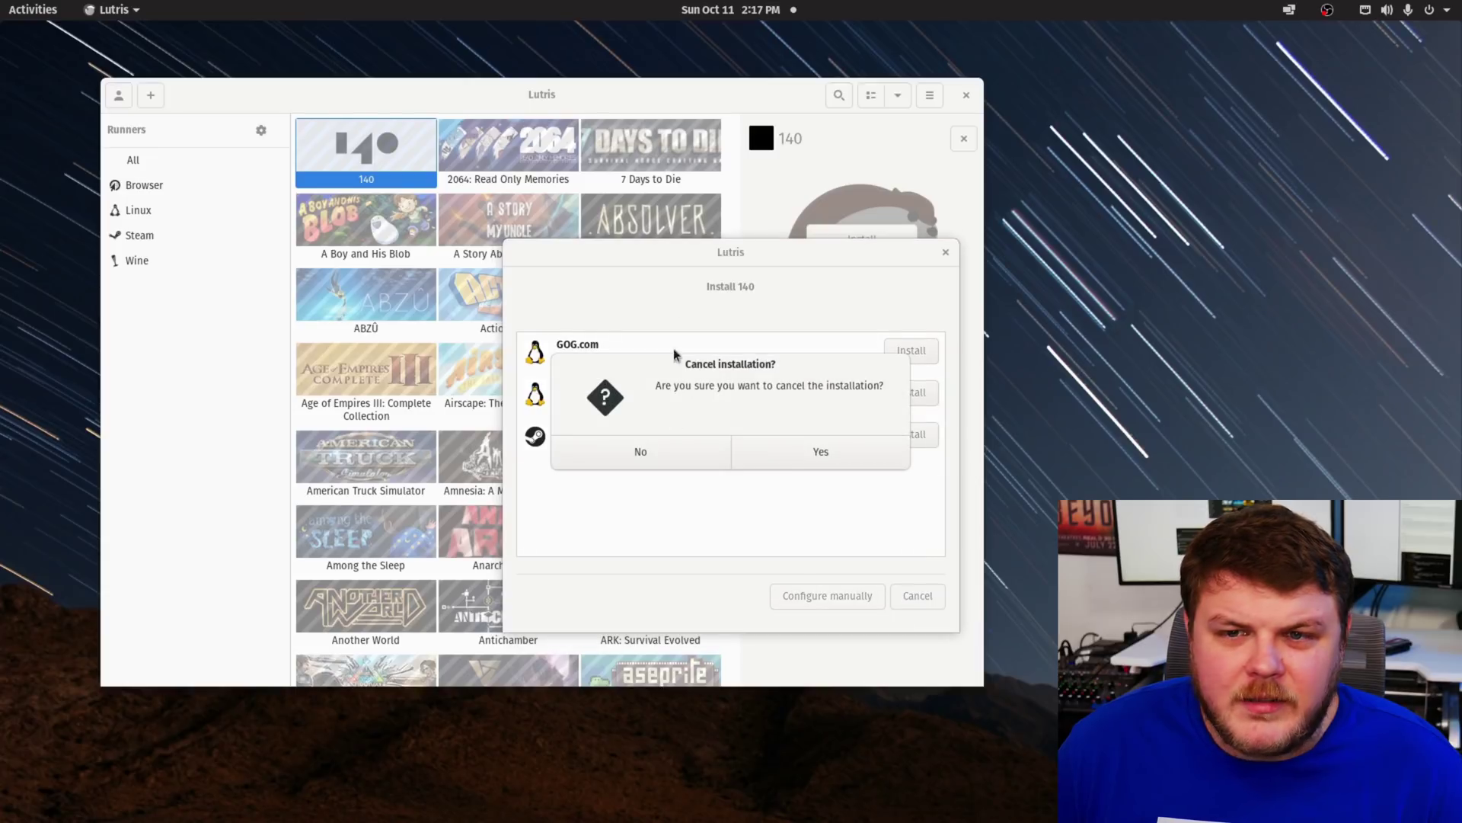
pyautogui.click(792, 447)
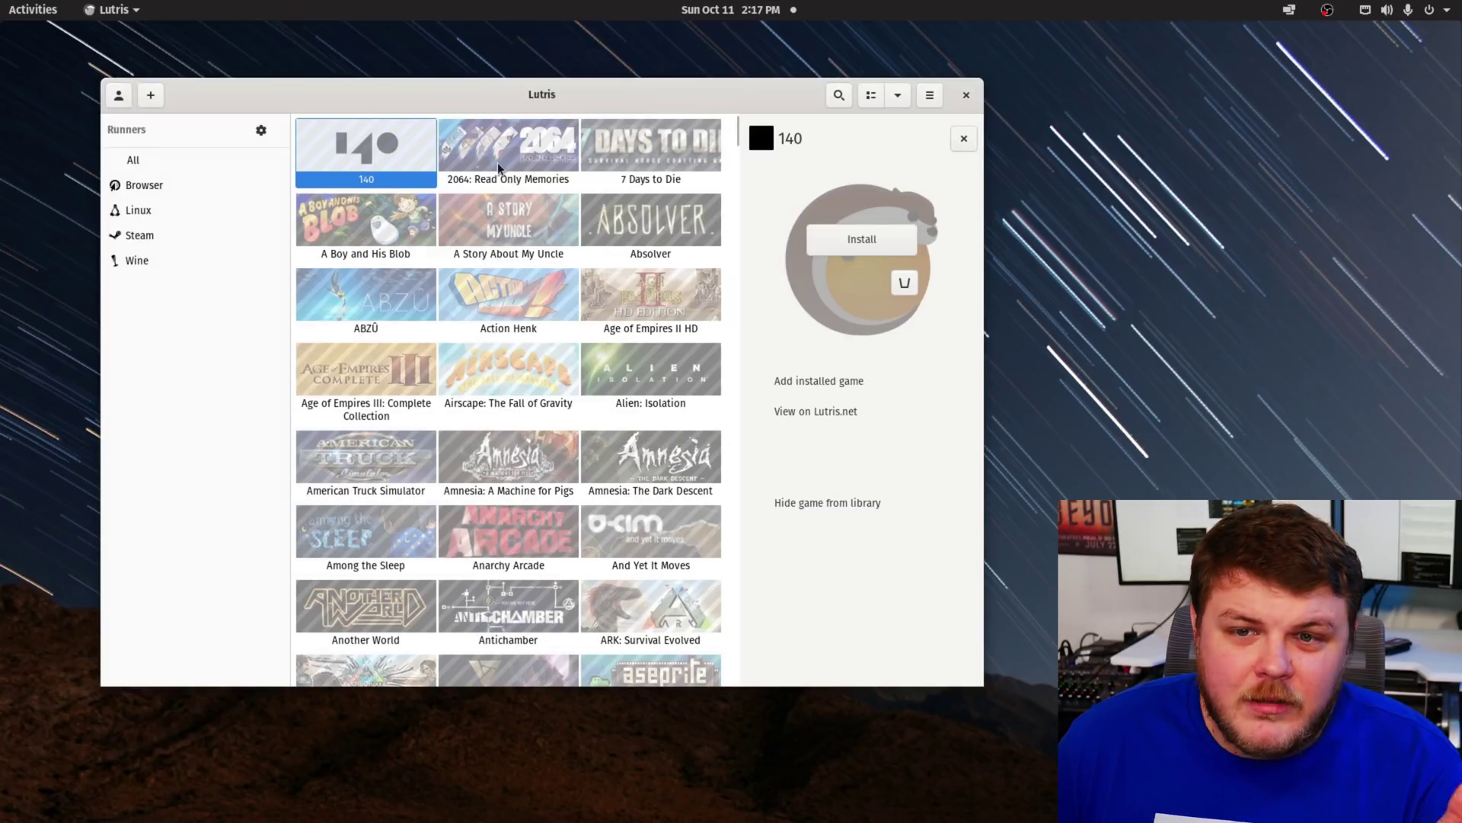
# Browse the game library and select ABZÛ to view its details
pyautogui.scroll(-10, 556, 276)
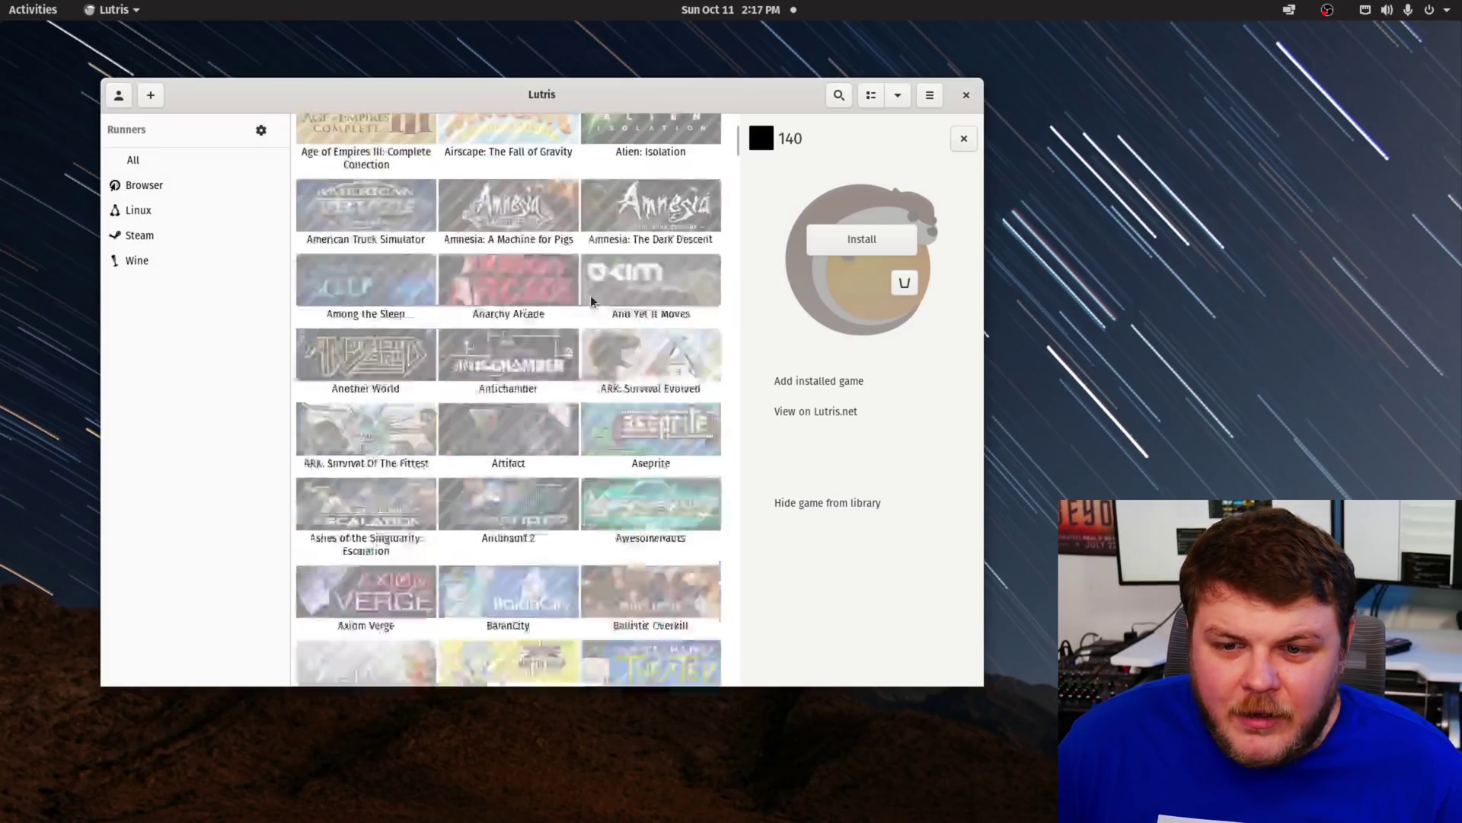
pyautogui.scroll(-4, 600, 284)
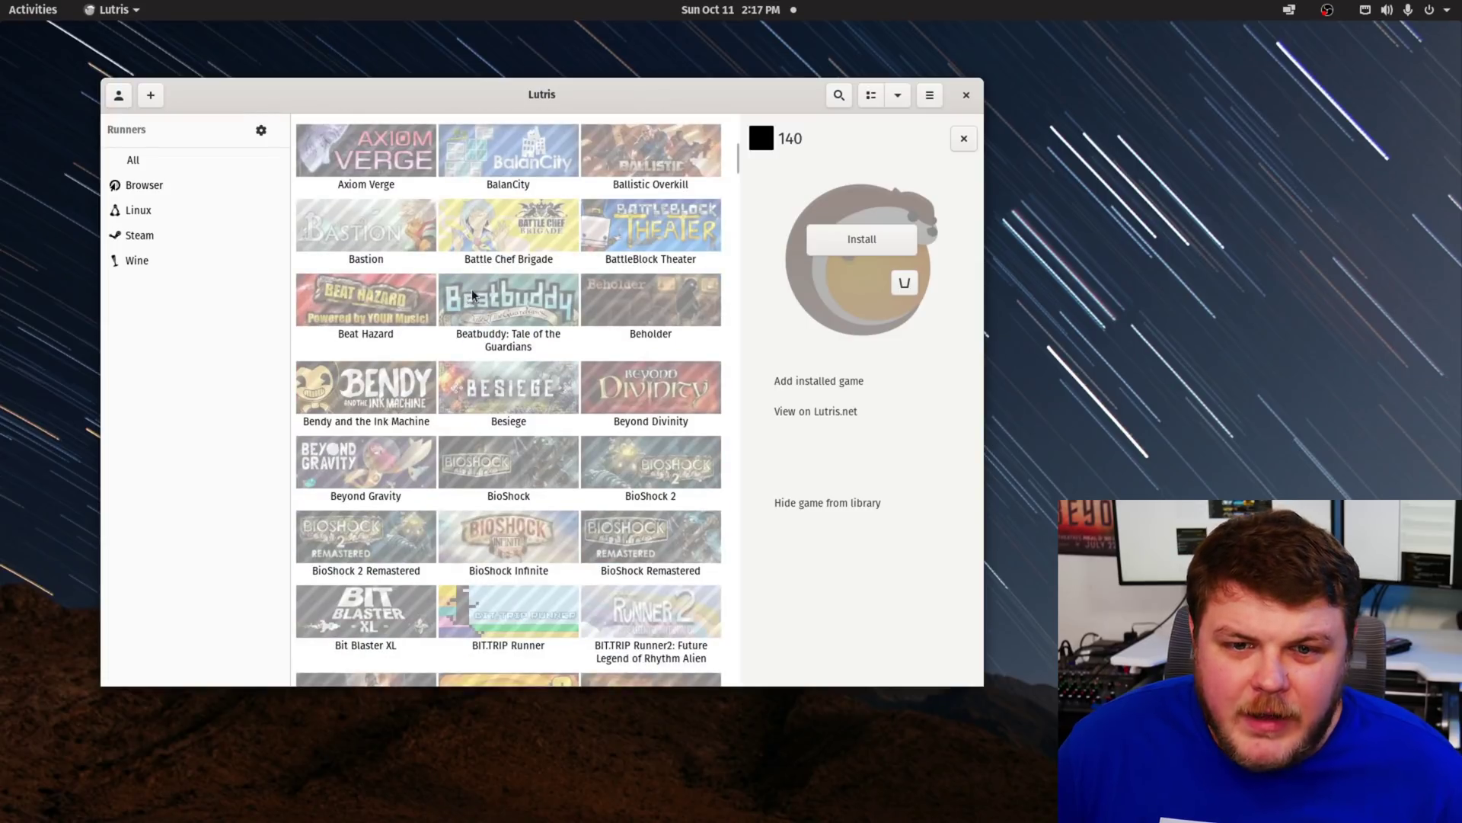
pyautogui.scroll(14, 357, 285)
pyautogui.click(356, 284)
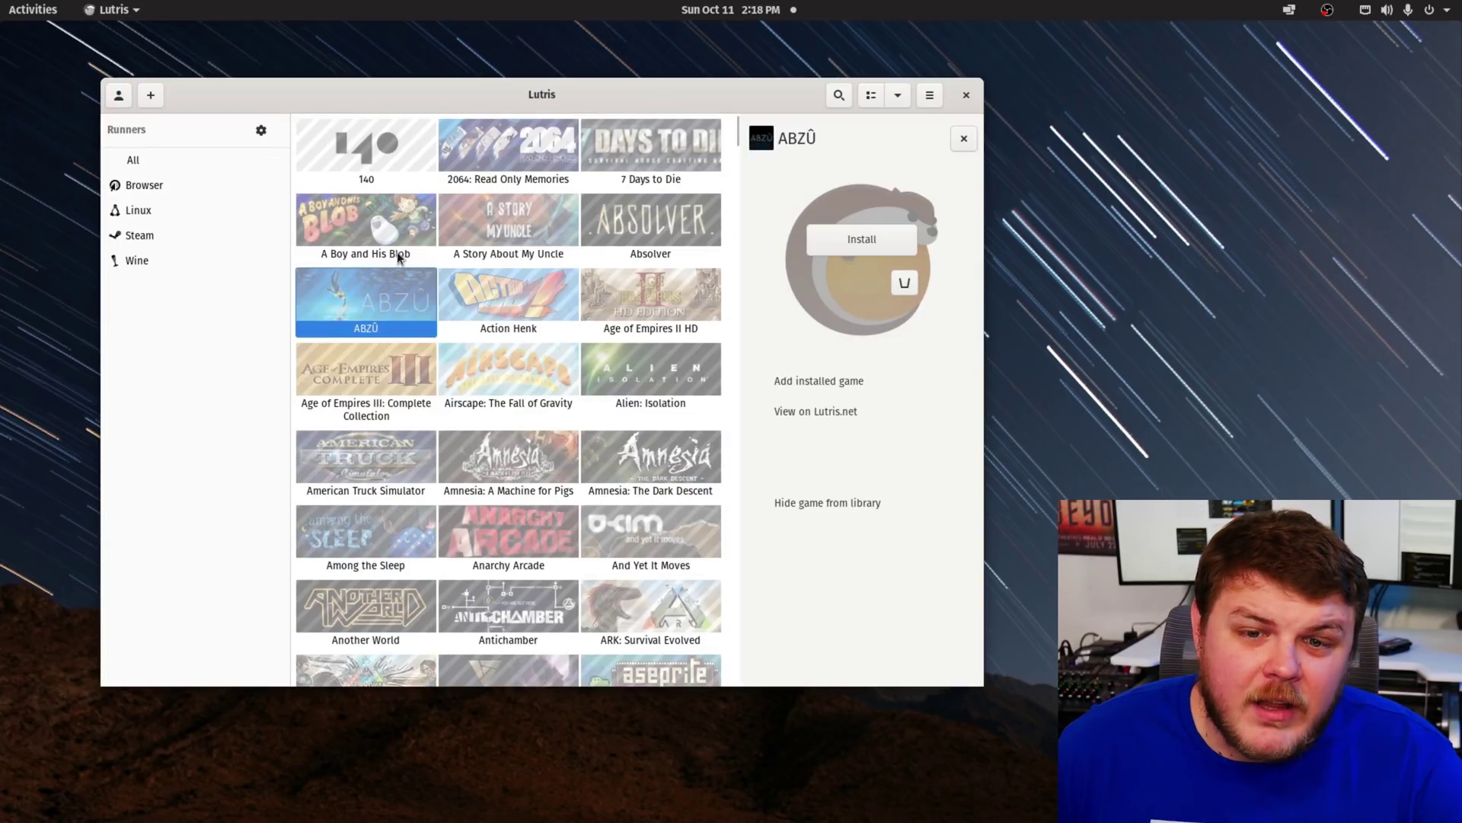
pyautogui.click(437, 339)
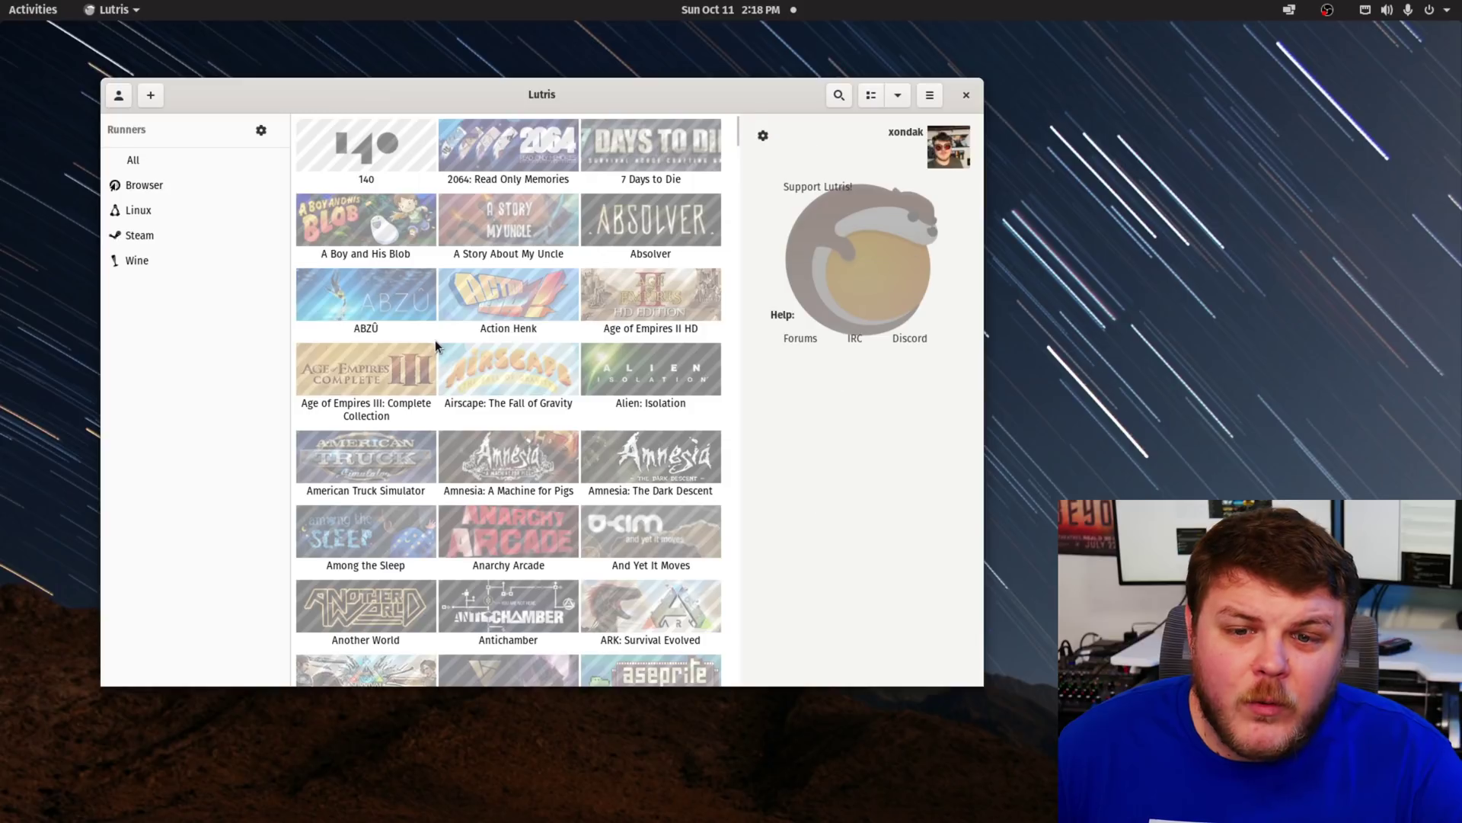
pyautogui.click(391, 304)
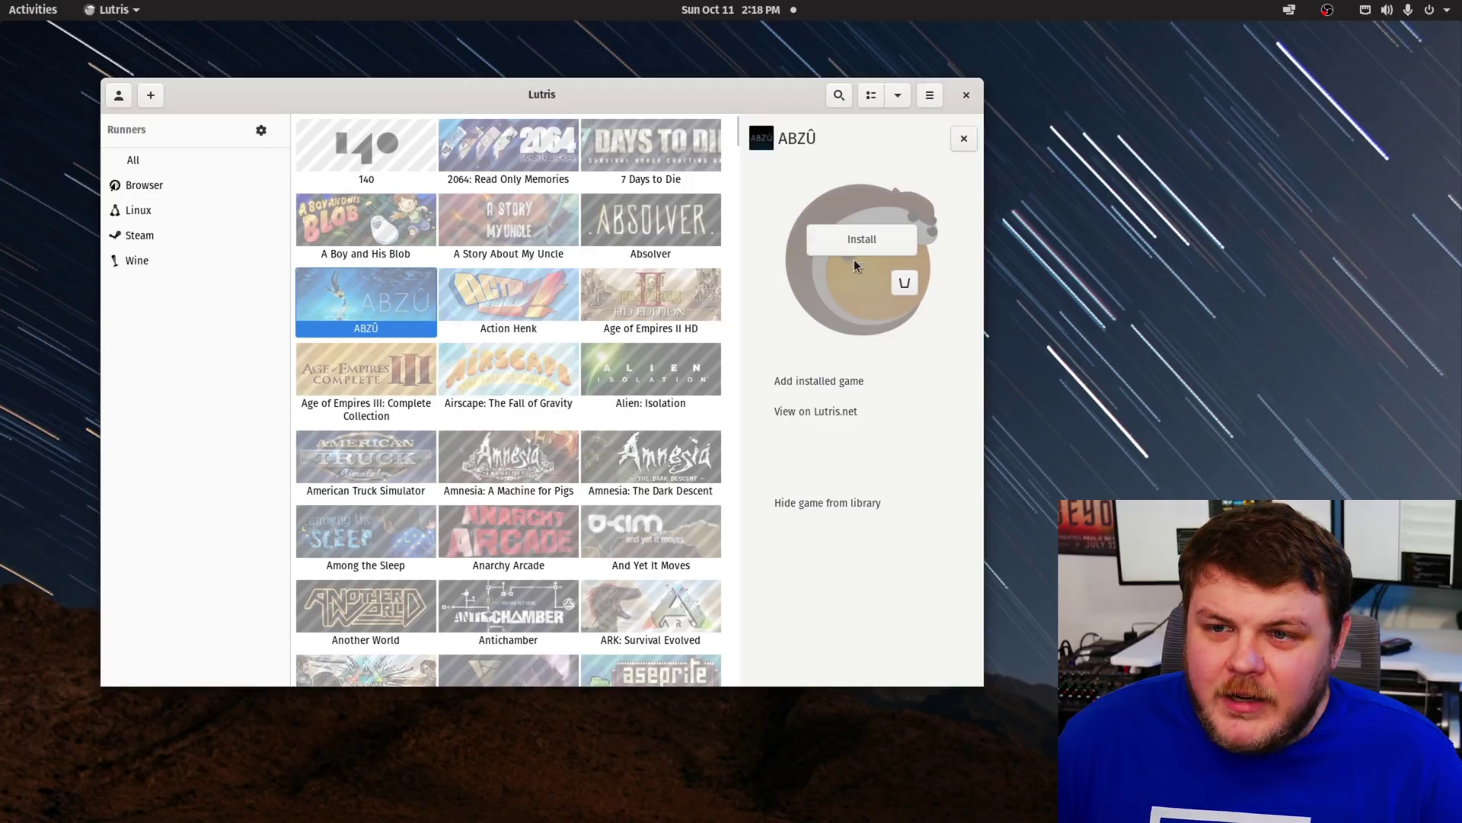
# Install the Dolphin Gamecube and Wii emulator runner
pyautogui.click(929, 96)
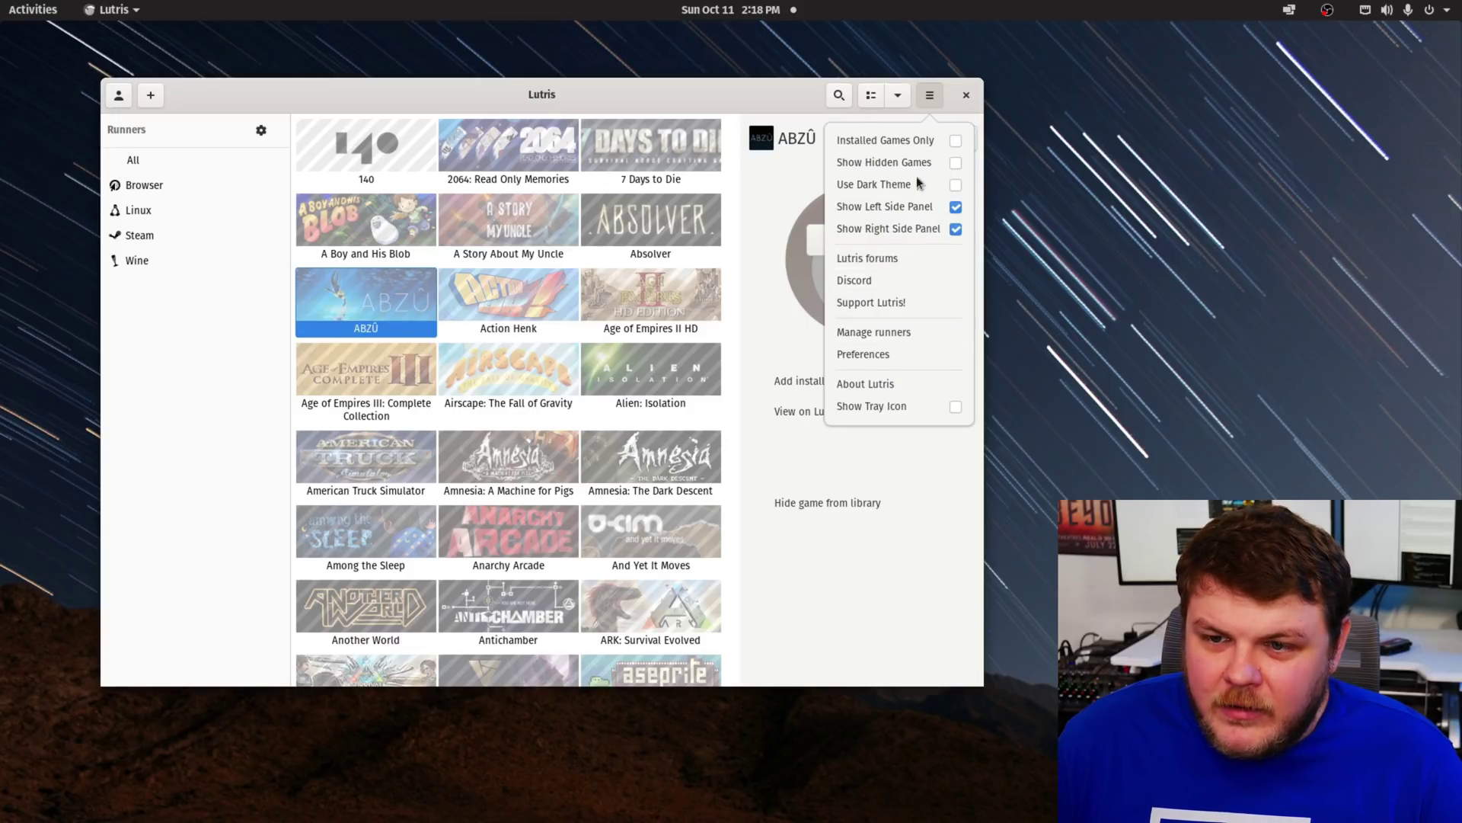
pyautogui.click(873, 332)
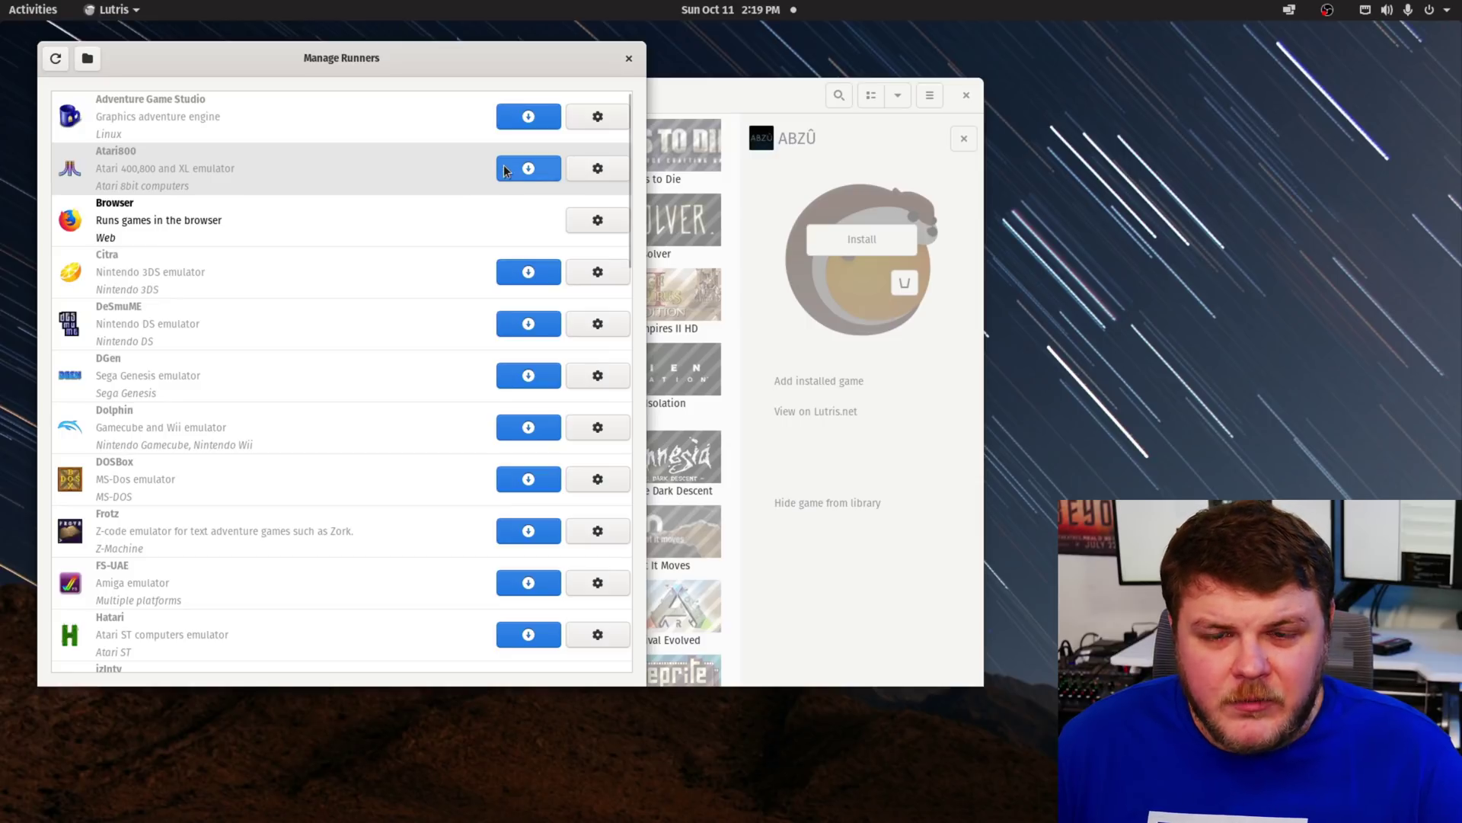
pyautogui.scroll(-3, 442, 358)
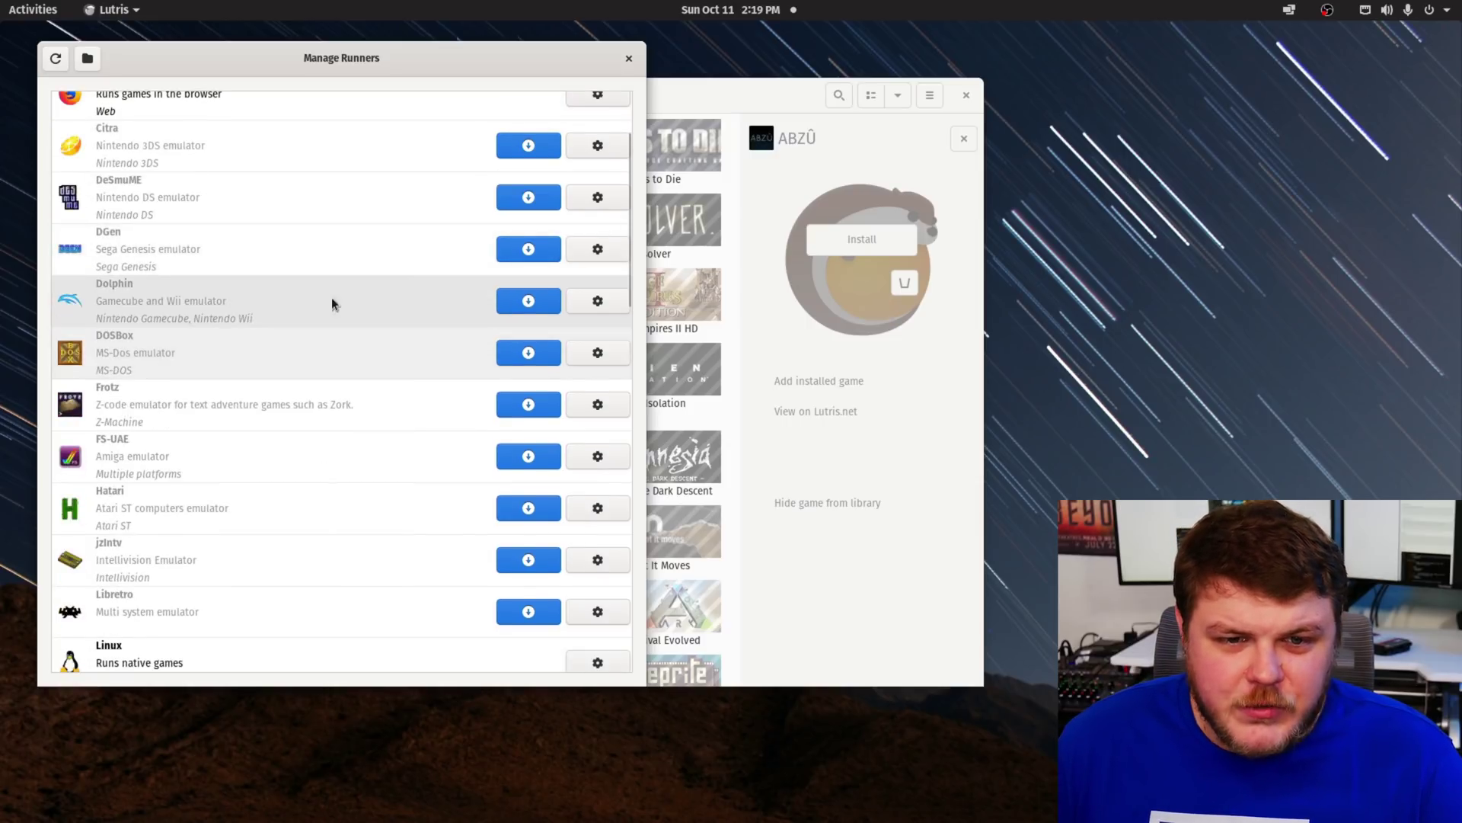
pyautogui.click(532, 301)
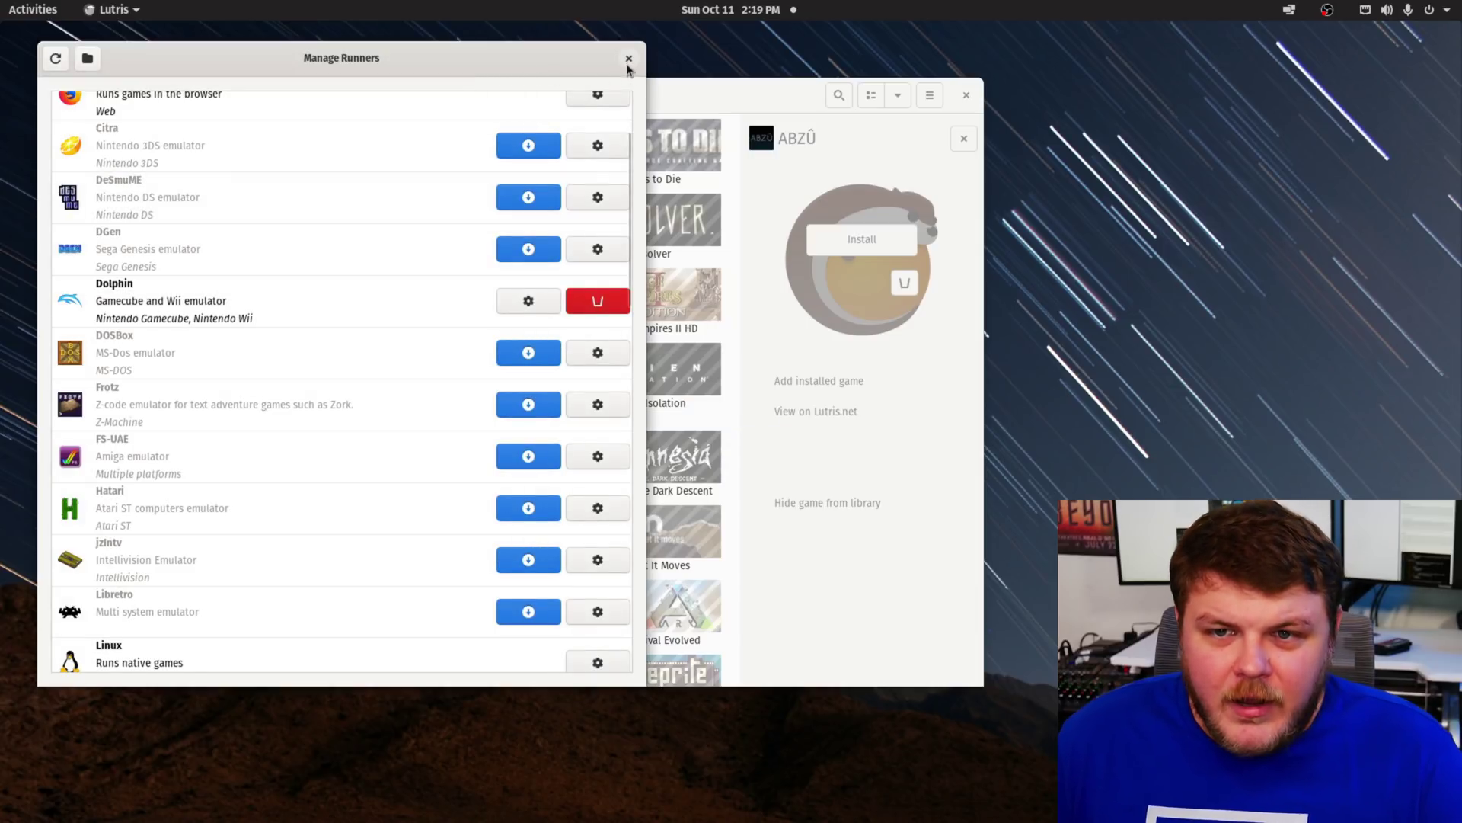
# Review Dolphin's runner and system options without changing them, and close the runner management
pyautogui.click(528, 300)
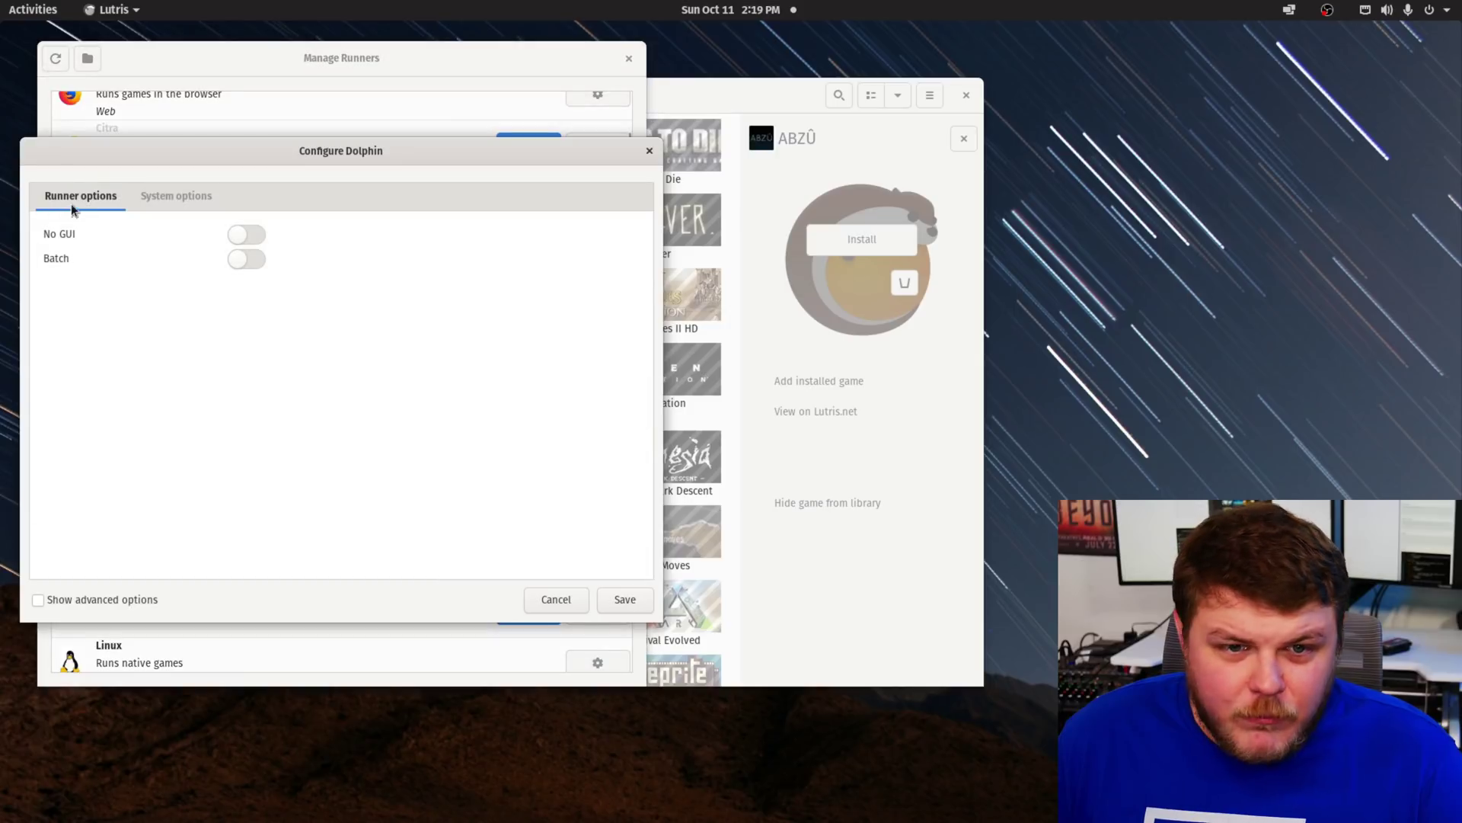
pyautogui.click(137, 197)
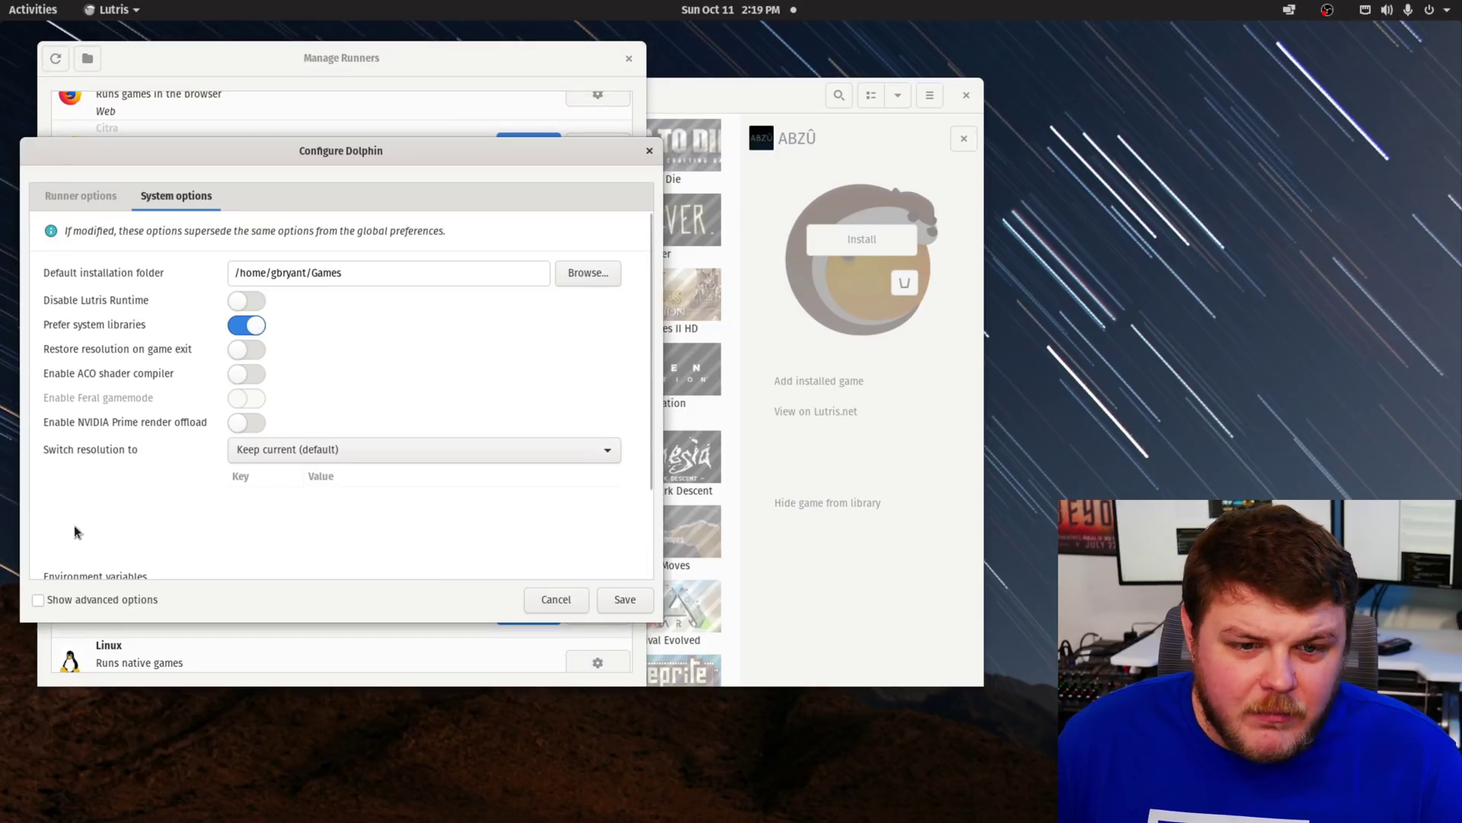
pyautogui.scroll(-3, 84, 509)
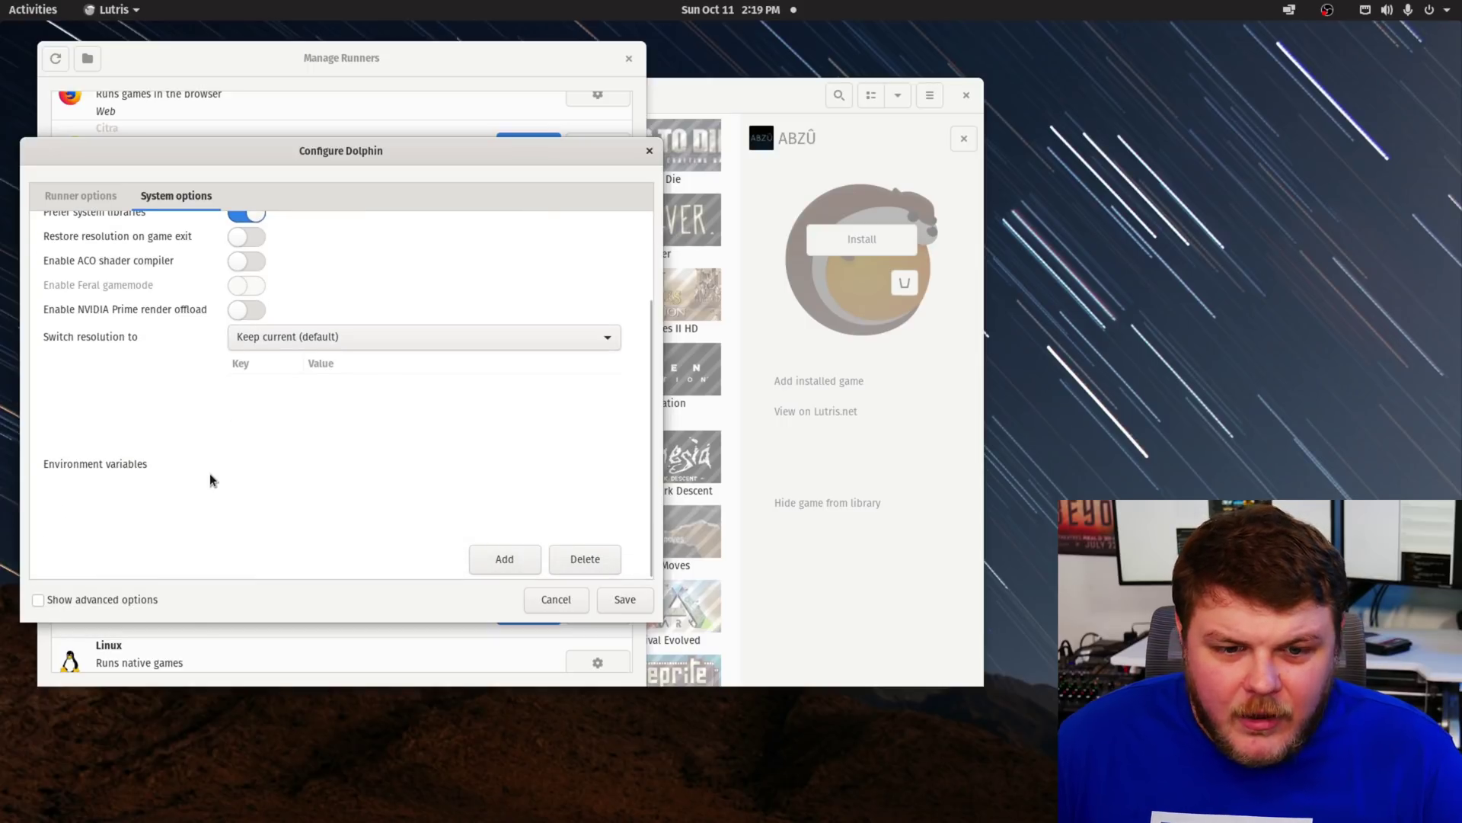
pyautogui.scroll(3, 208, 477)
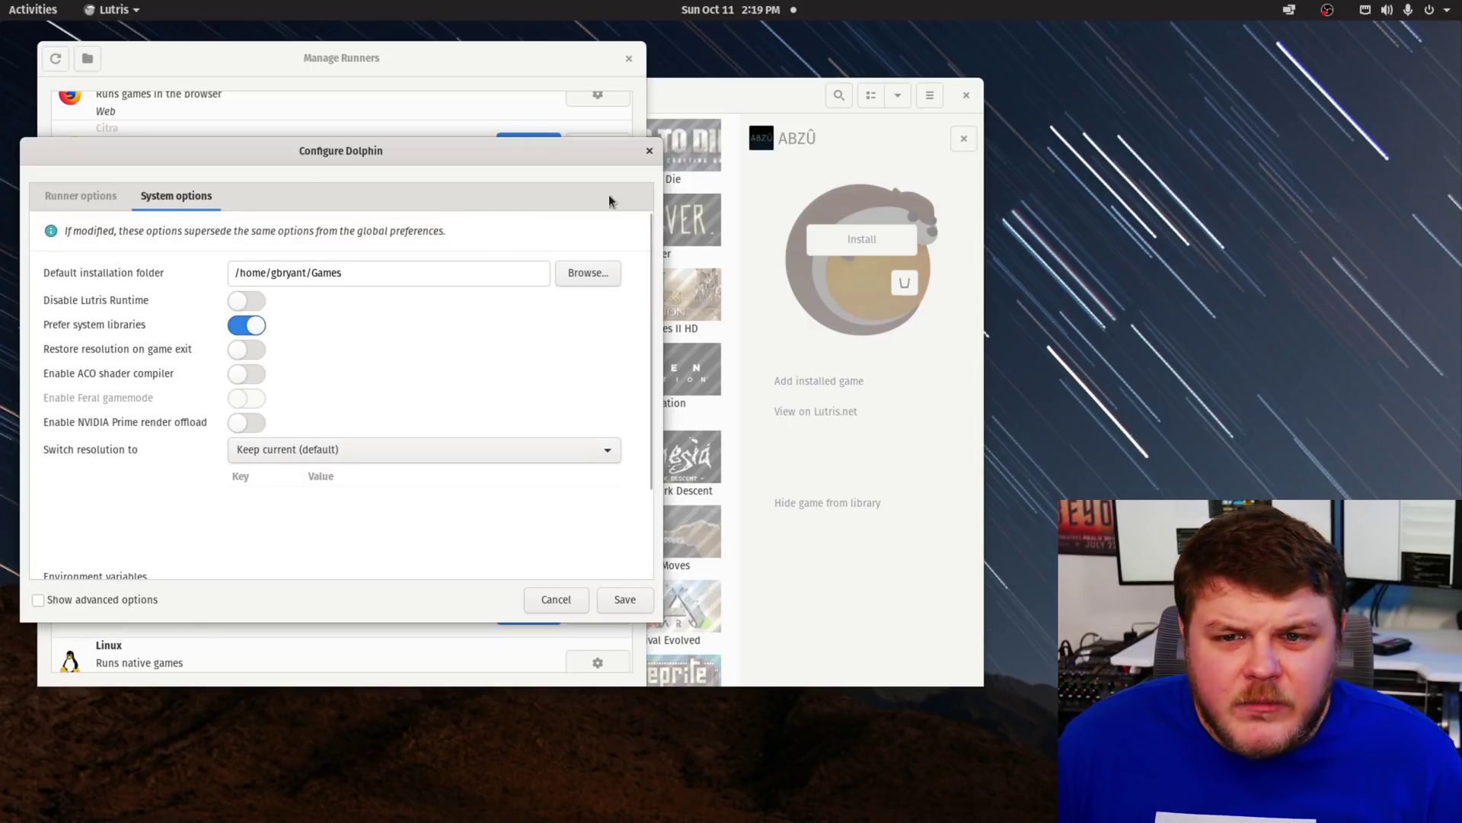
pyautogui.click(655, 151)
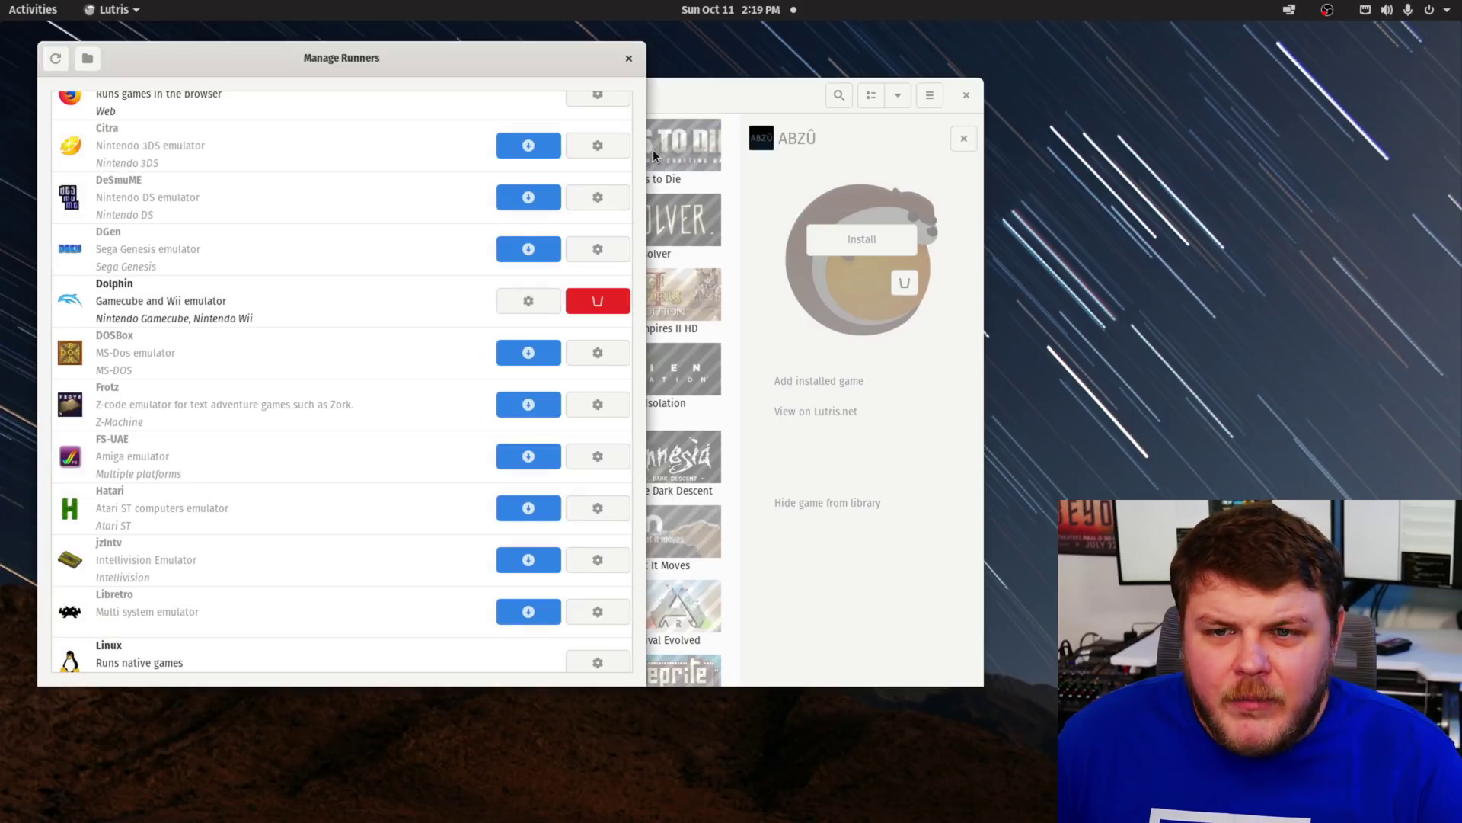
pyautogui.click(629, 60)
# Start a new game entry named Super Mario Sunshine with the Dolphin (Gamecube and Wii emulator) runner
pyautogui.click(151, 95)
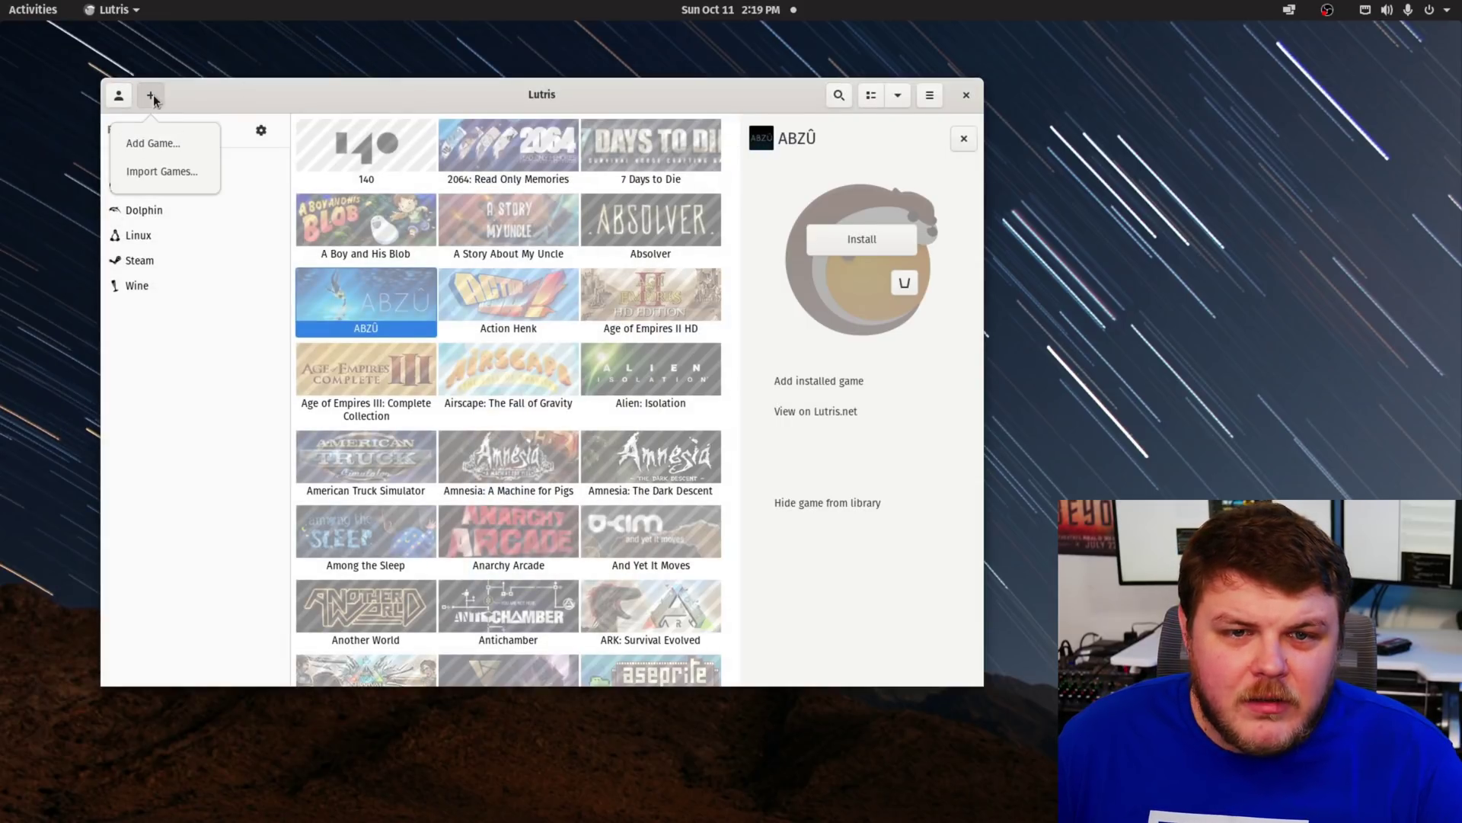
pyautogui.click(154, 143)
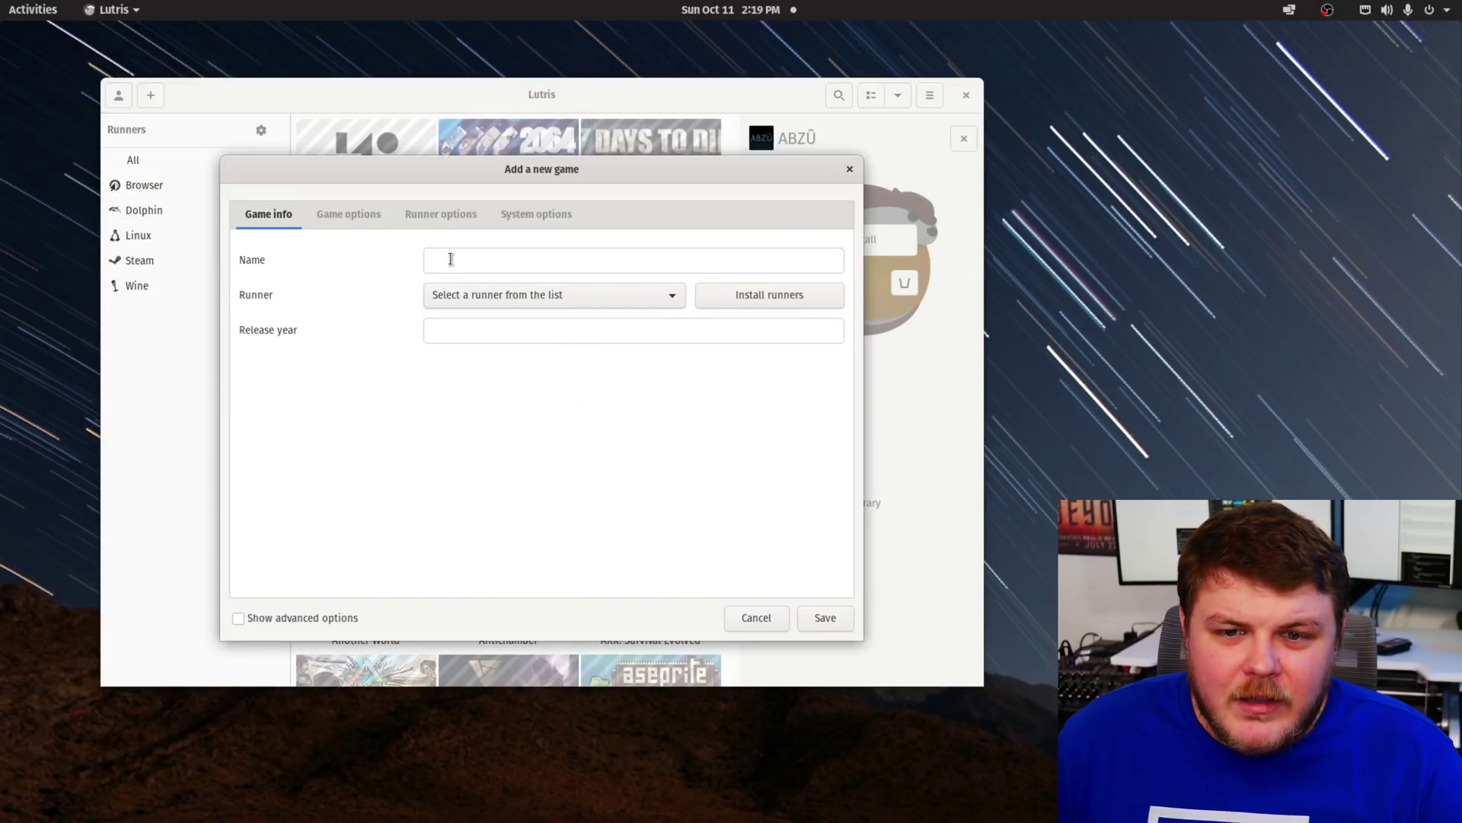
pyautogui.click(466, 298)
pyautogui.click(479, 341)
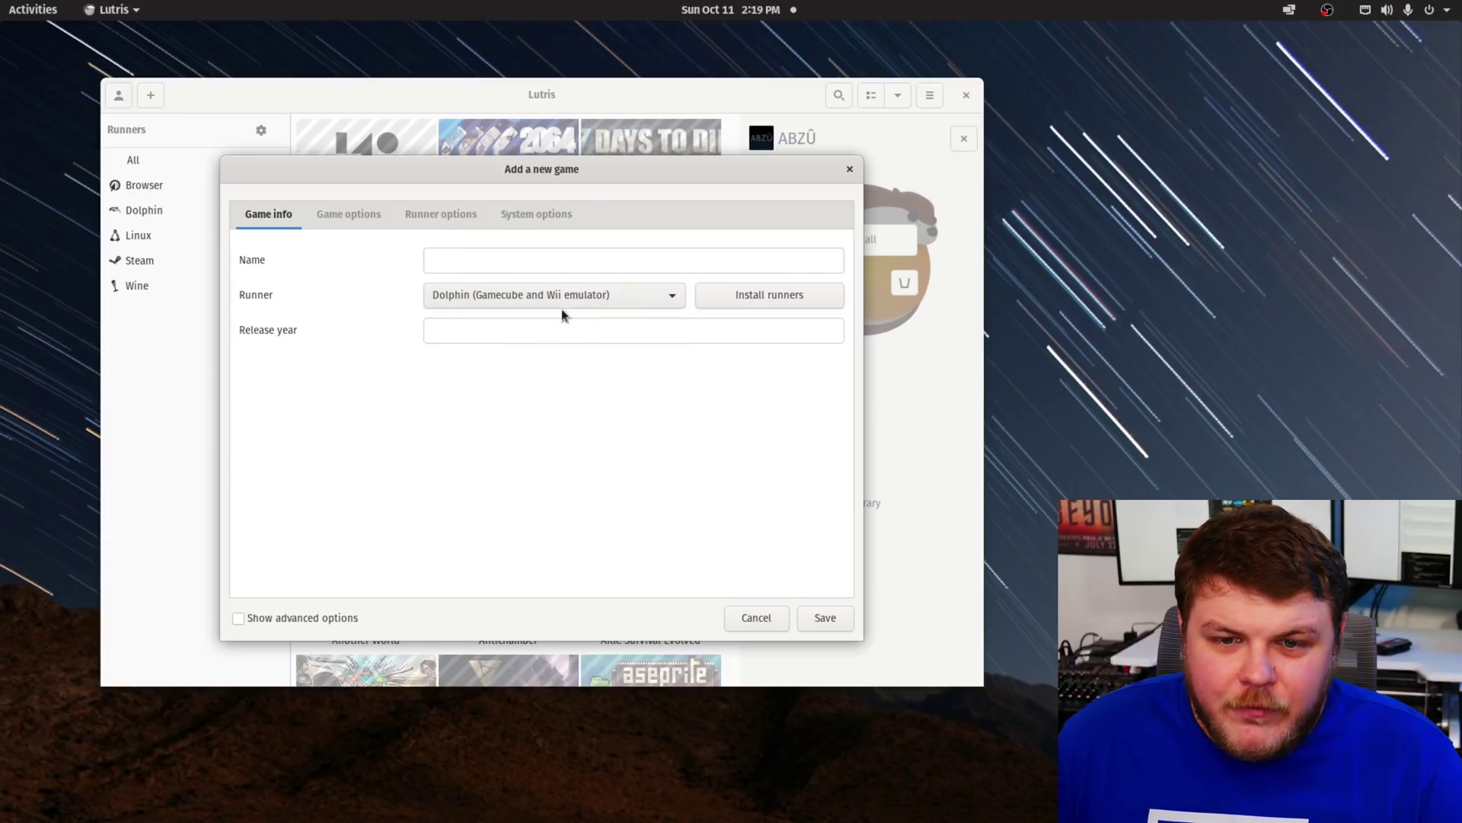
pyautogui.click(440, 260)
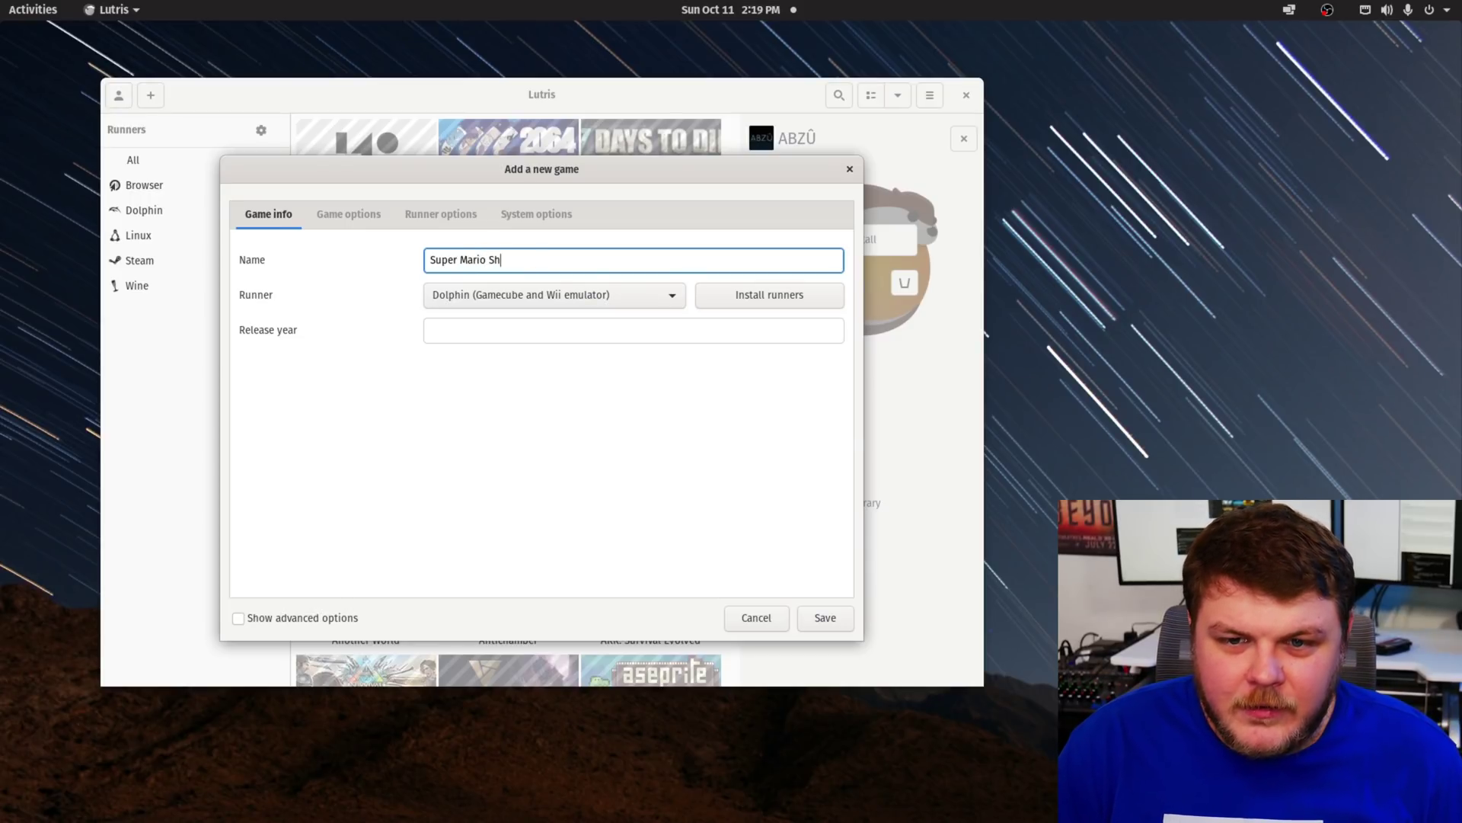
pyautogui.write('hine')
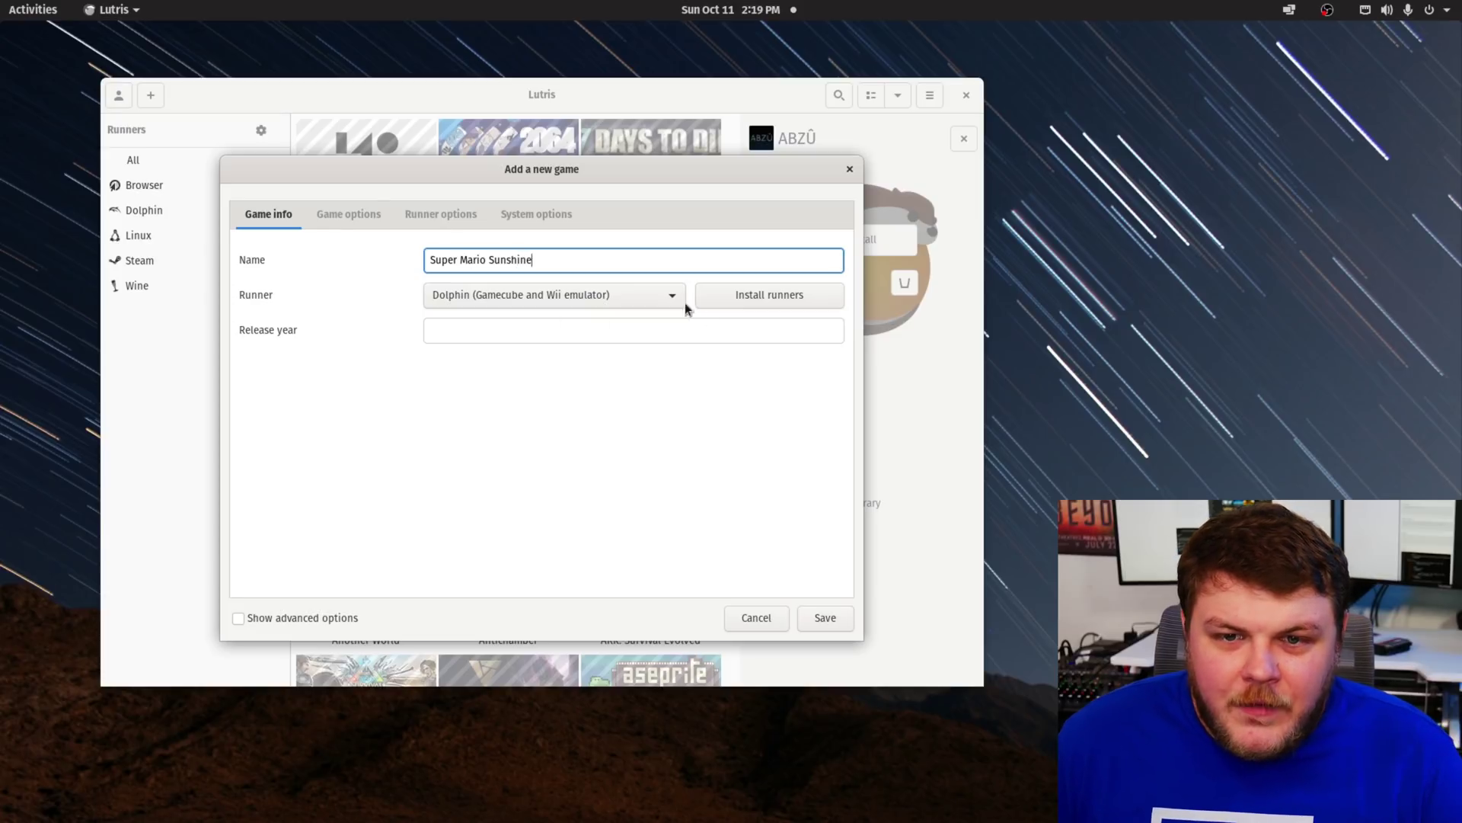
# Set the game's ISO file to Super Mario Sunshine.iso from the GameCube ROMs folder and its platform to Nintendo Gamecube
pyautogui.click(363, 210)
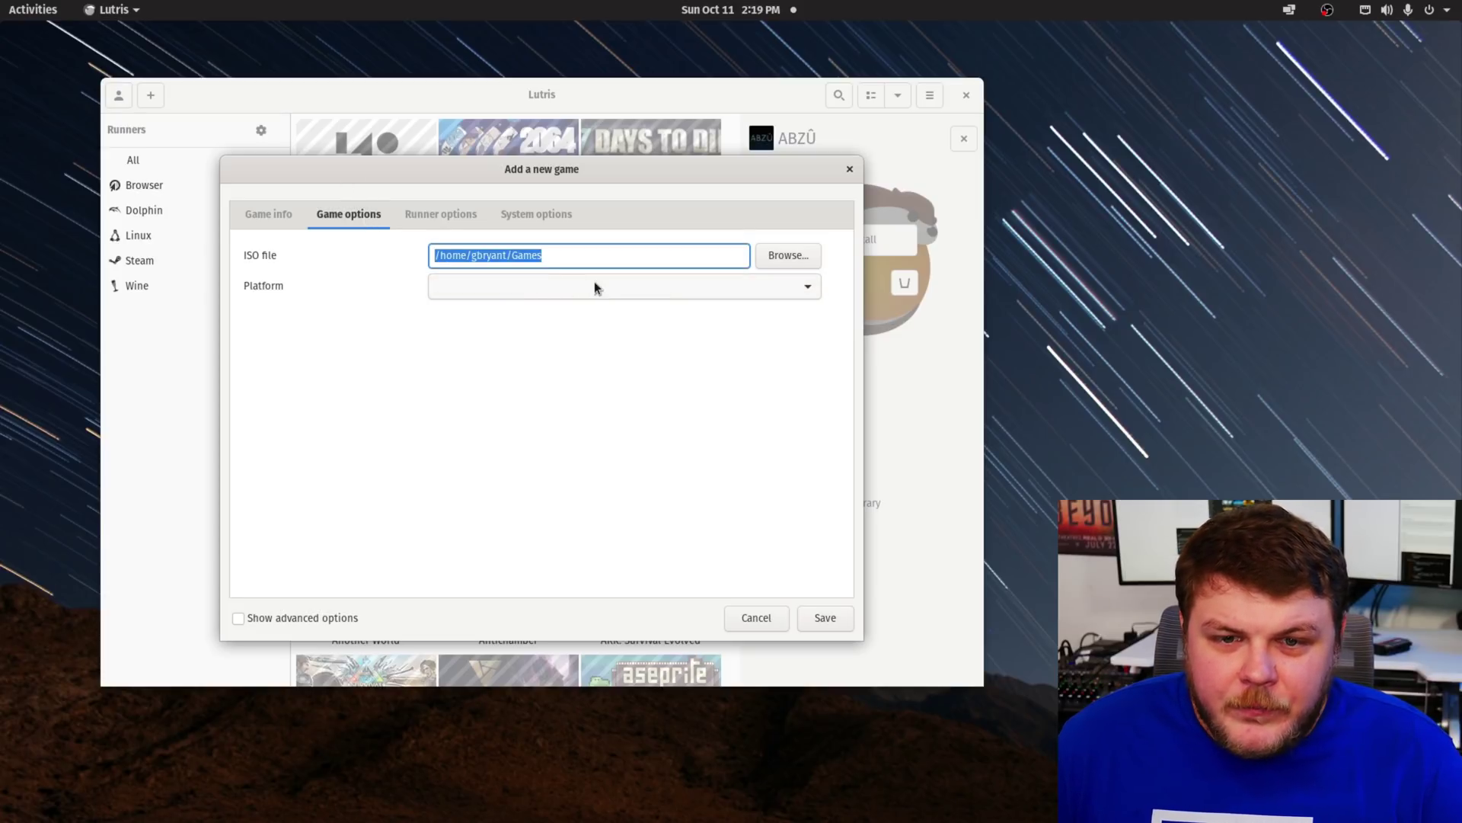
pyautogui.click(791, 259)
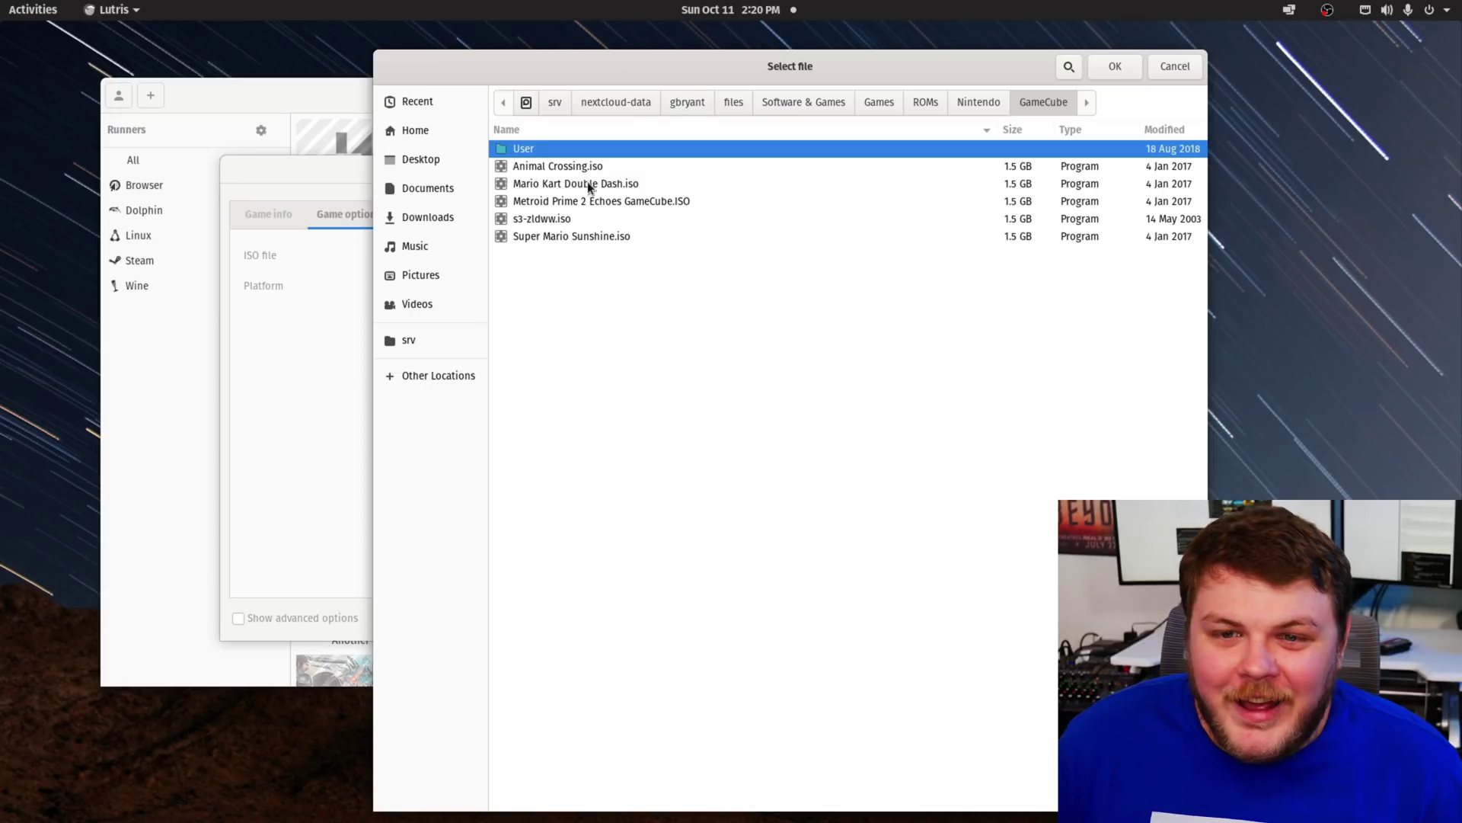
pyautogui.click(556, 235)
pyautogui.press('Return')
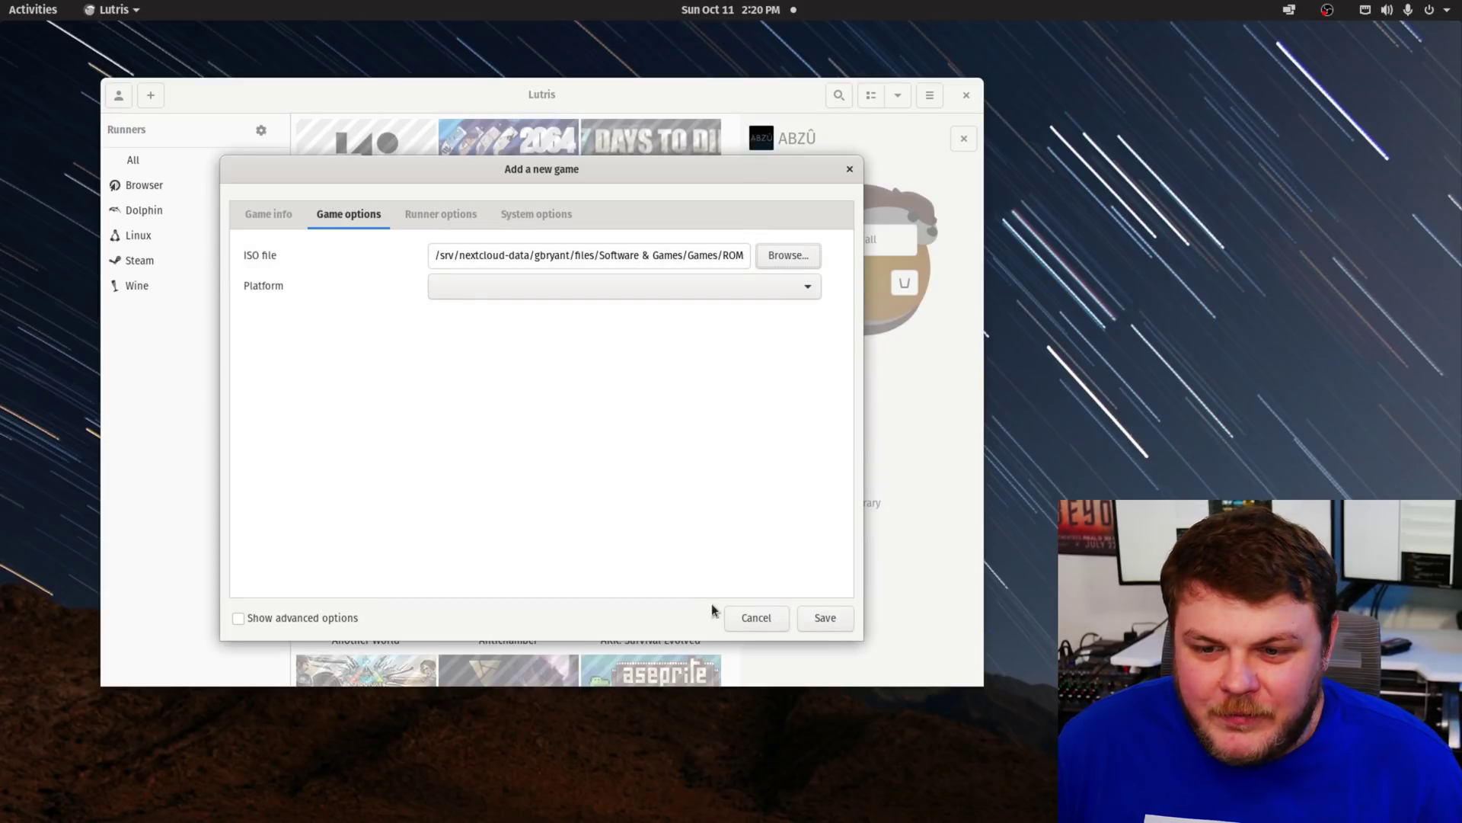
pyautogui.click(487, 286)
pyautogui.click(487, 285)
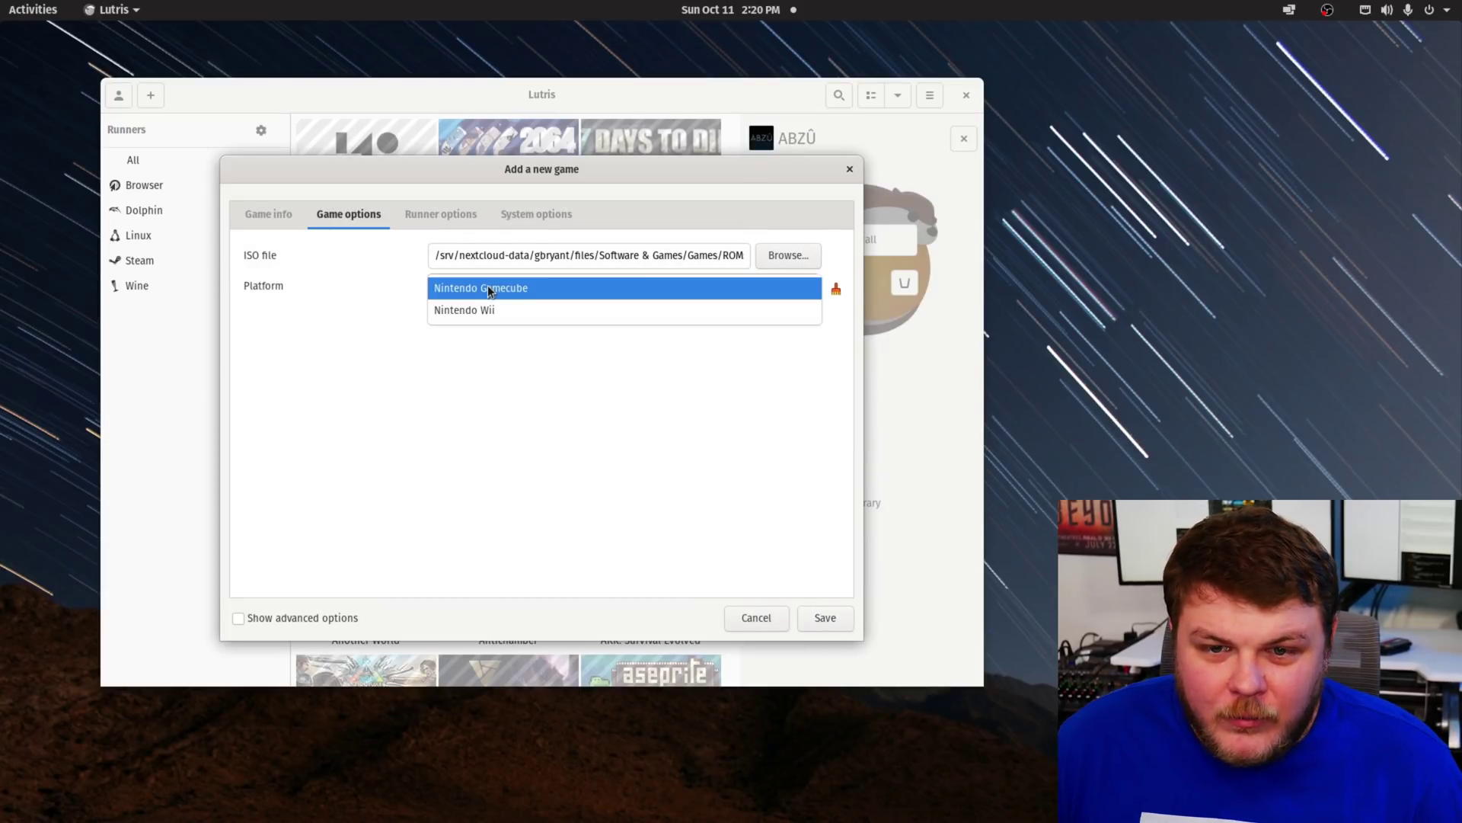
pyautogui.click(487, 285)
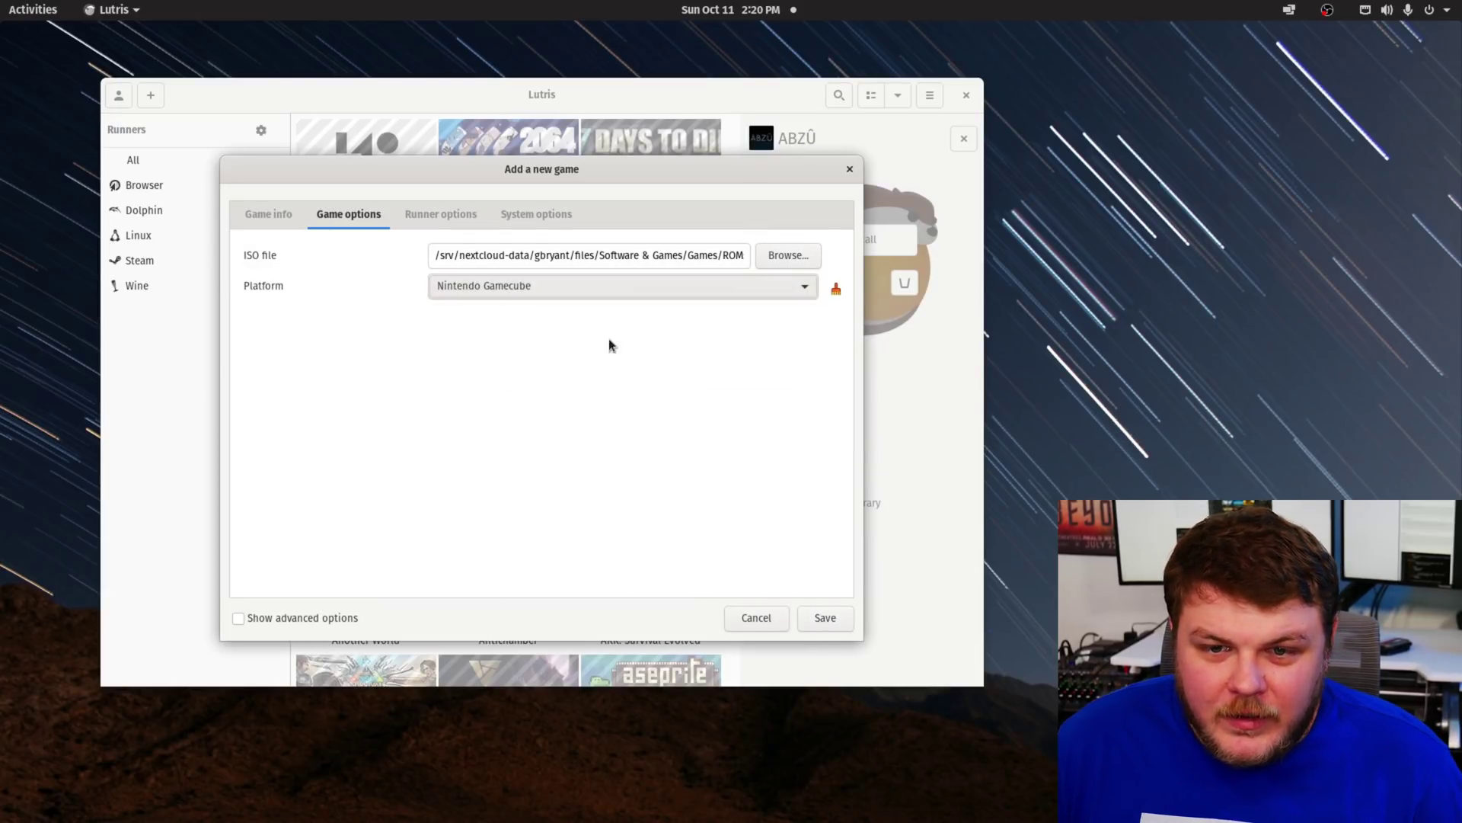
# Enable the No GUI runner option for the new game and save the entry
pyautogui.click(472, 217)
pyautogui.click(525, 207)
pyautogui.click(440, 213)
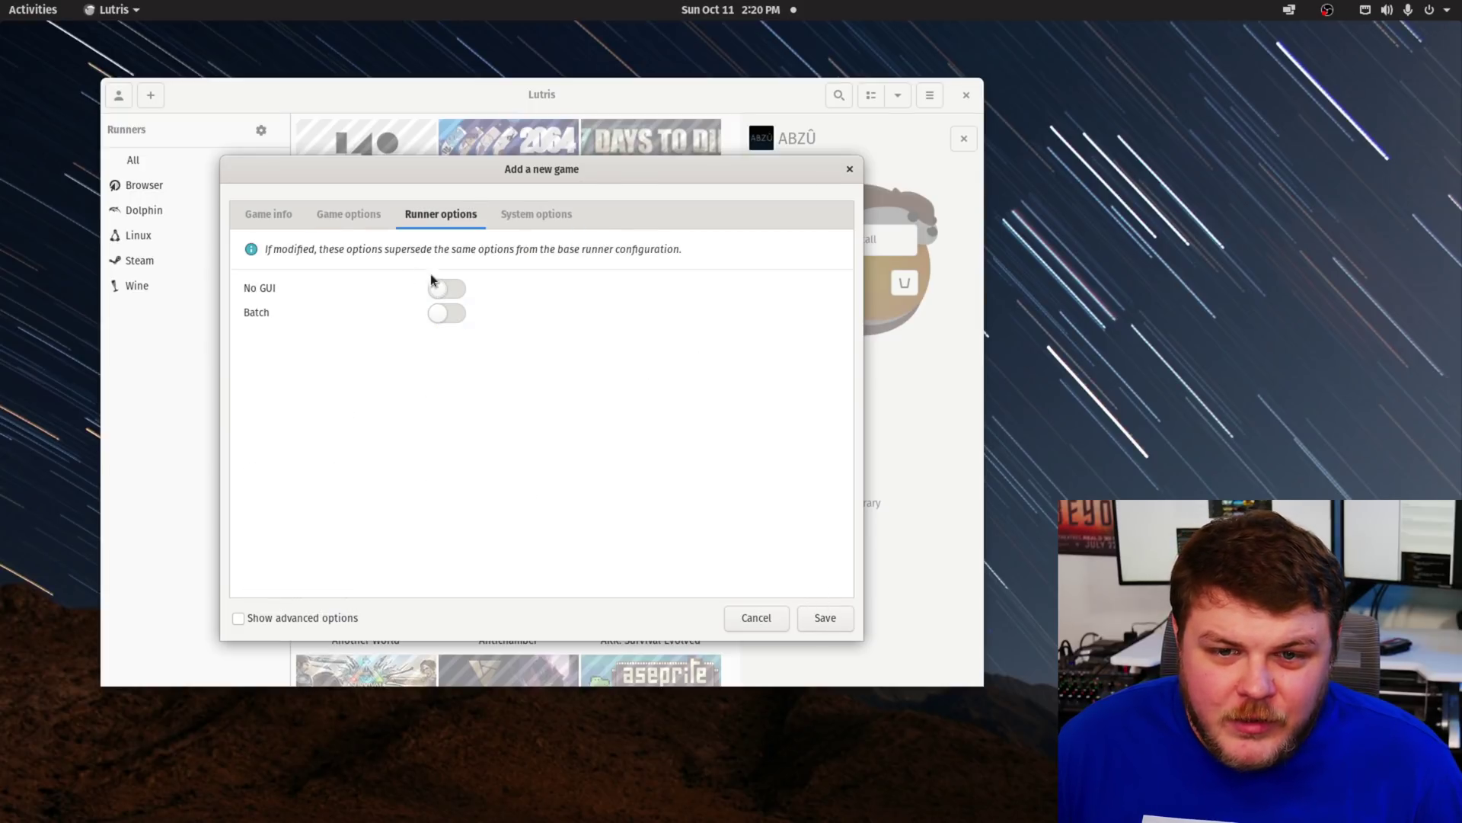
pyautogui.click(447, 288)
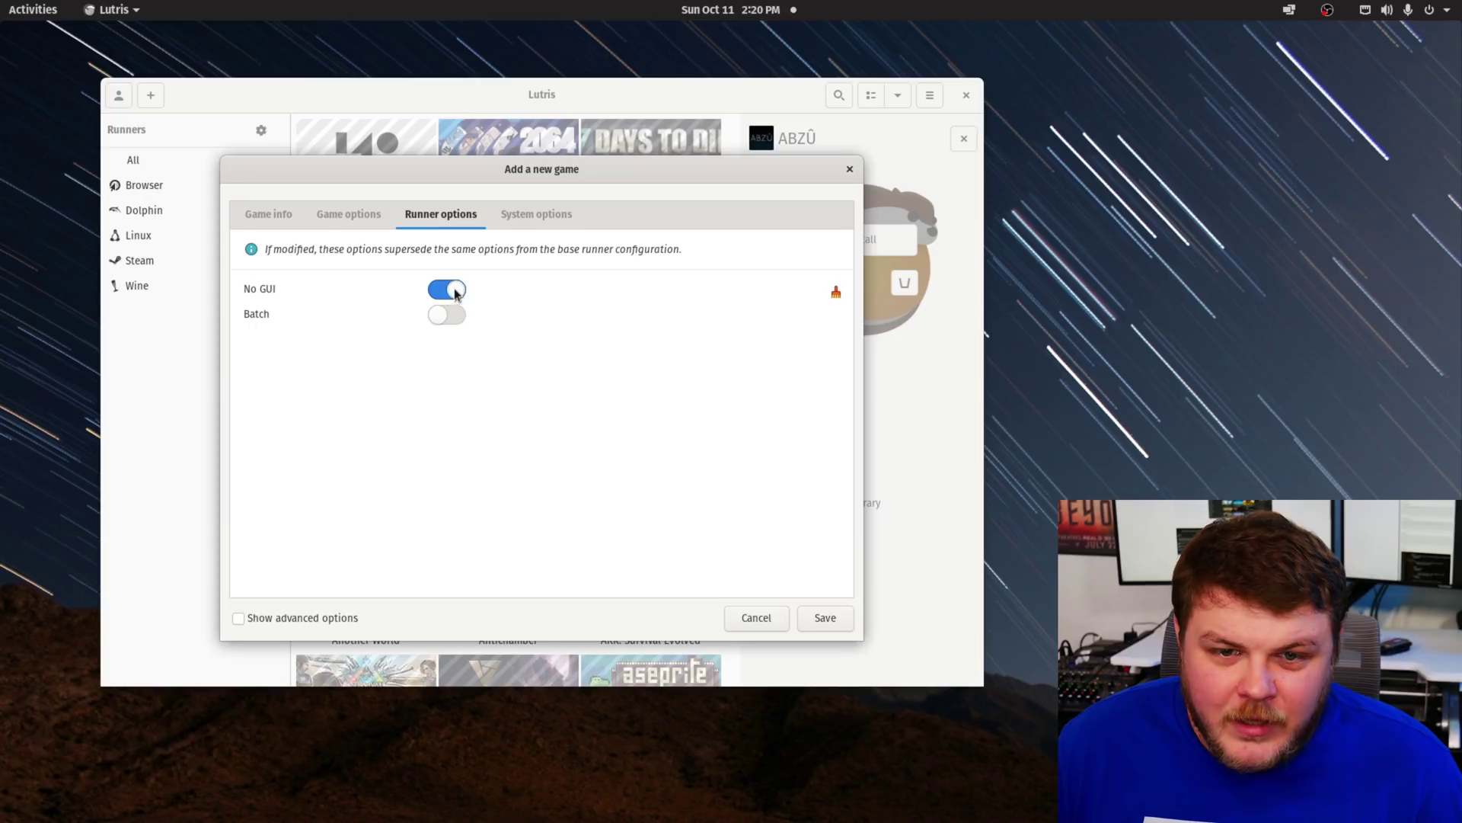
pyautogui.click(544, 213)
pyautogui.click(368, 216)
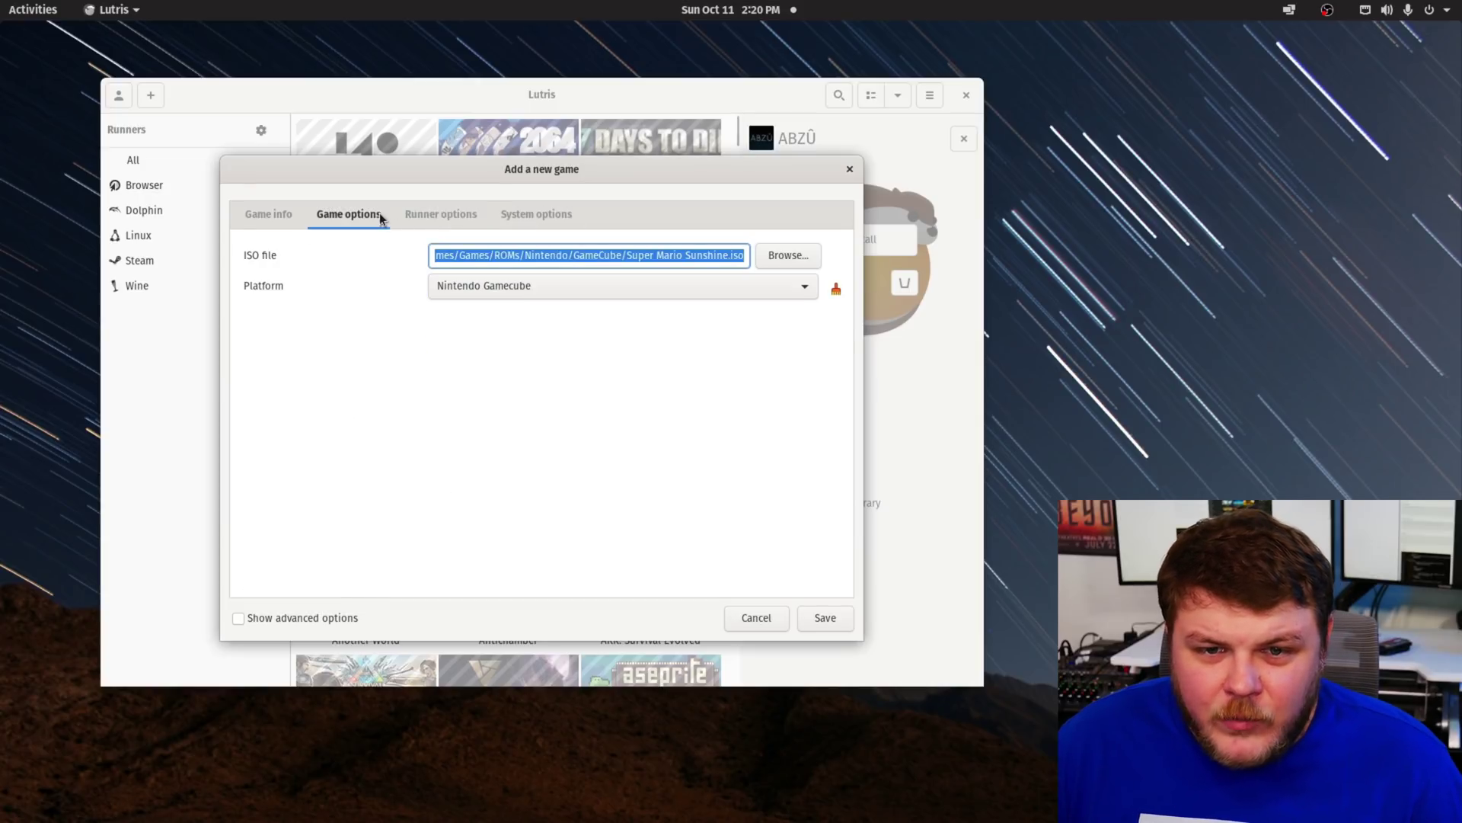
pyautogui.click(822, 615)
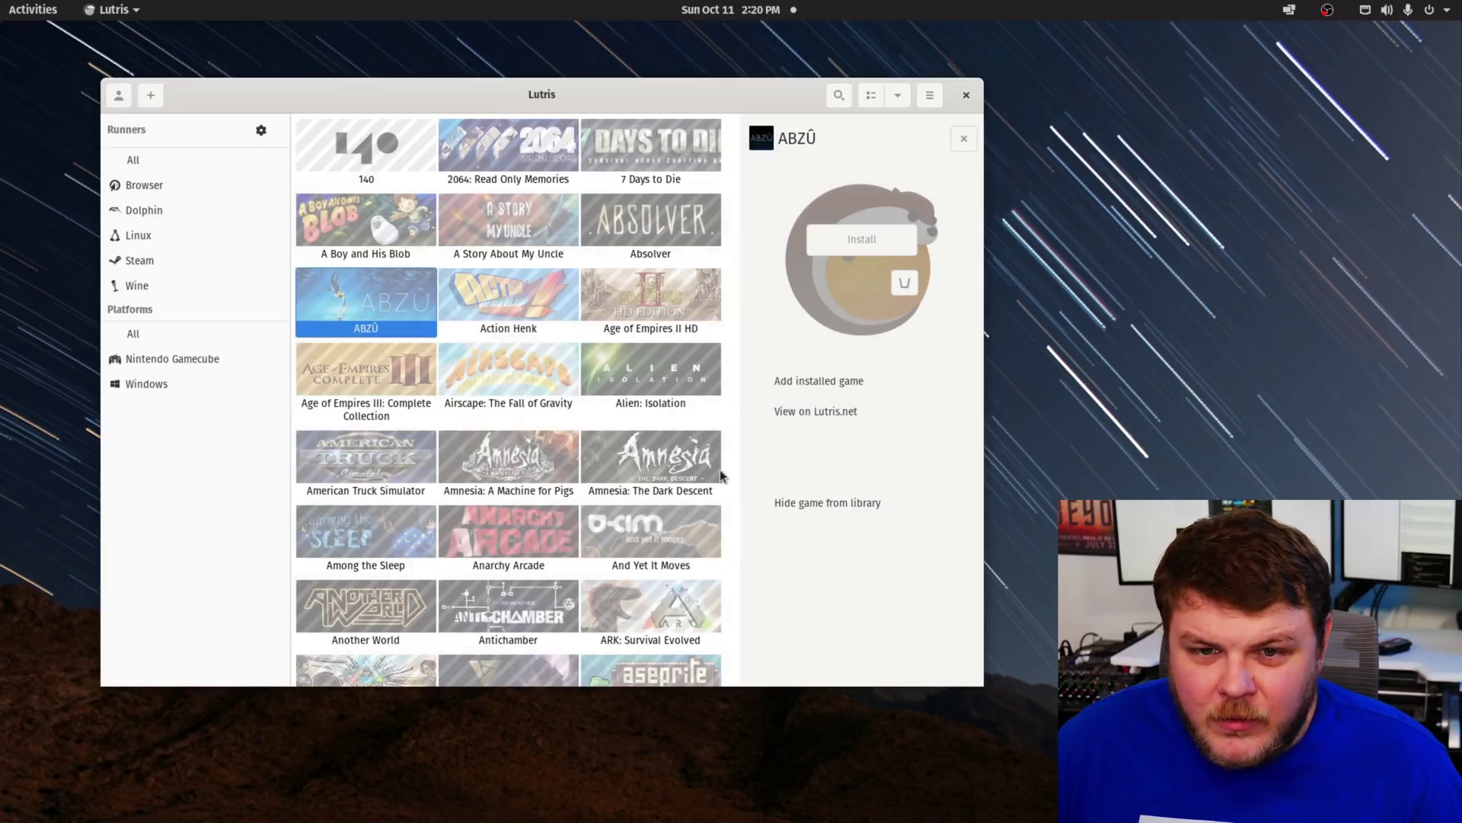
# Filter the library by the Nintendo Gamecube platform and launch Super Mario Sunshine, moving the emulator window aside
pyautogui.click(198, 361)
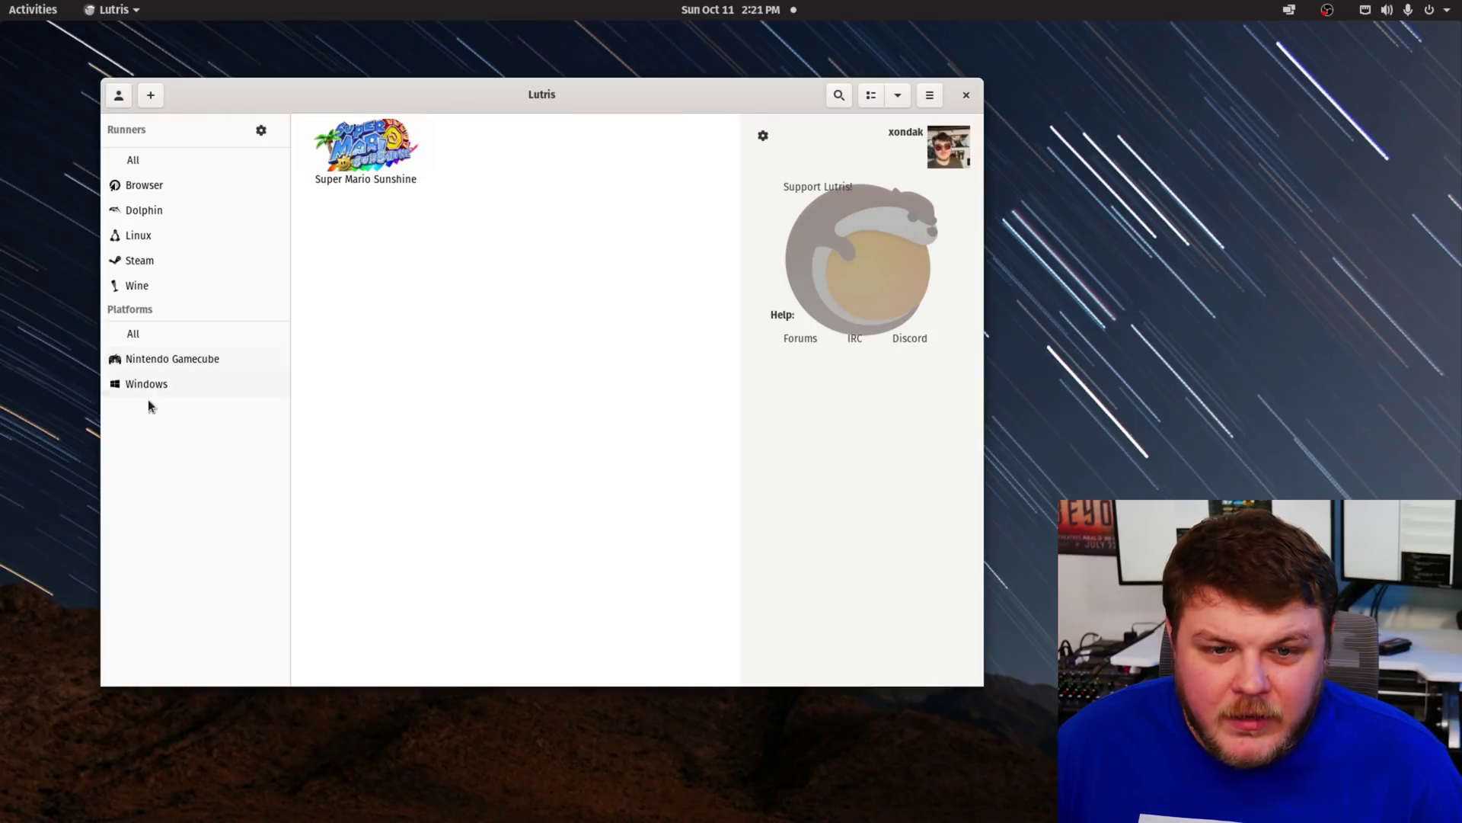
pyautogui.doubleClick(357, 160)
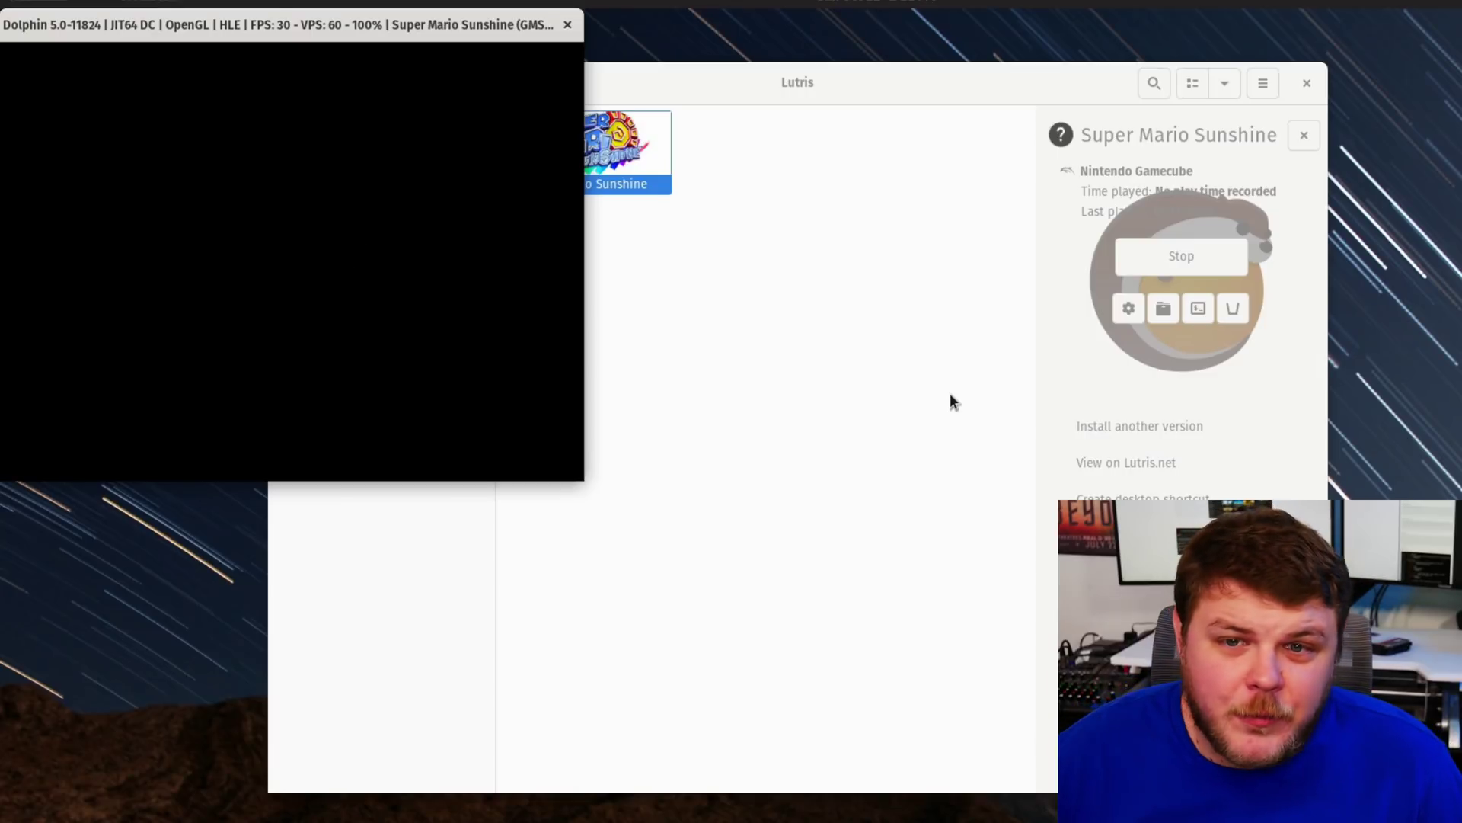
pyautogui.moveTo(419, 18); pyautogui.dragTo(892, 65)
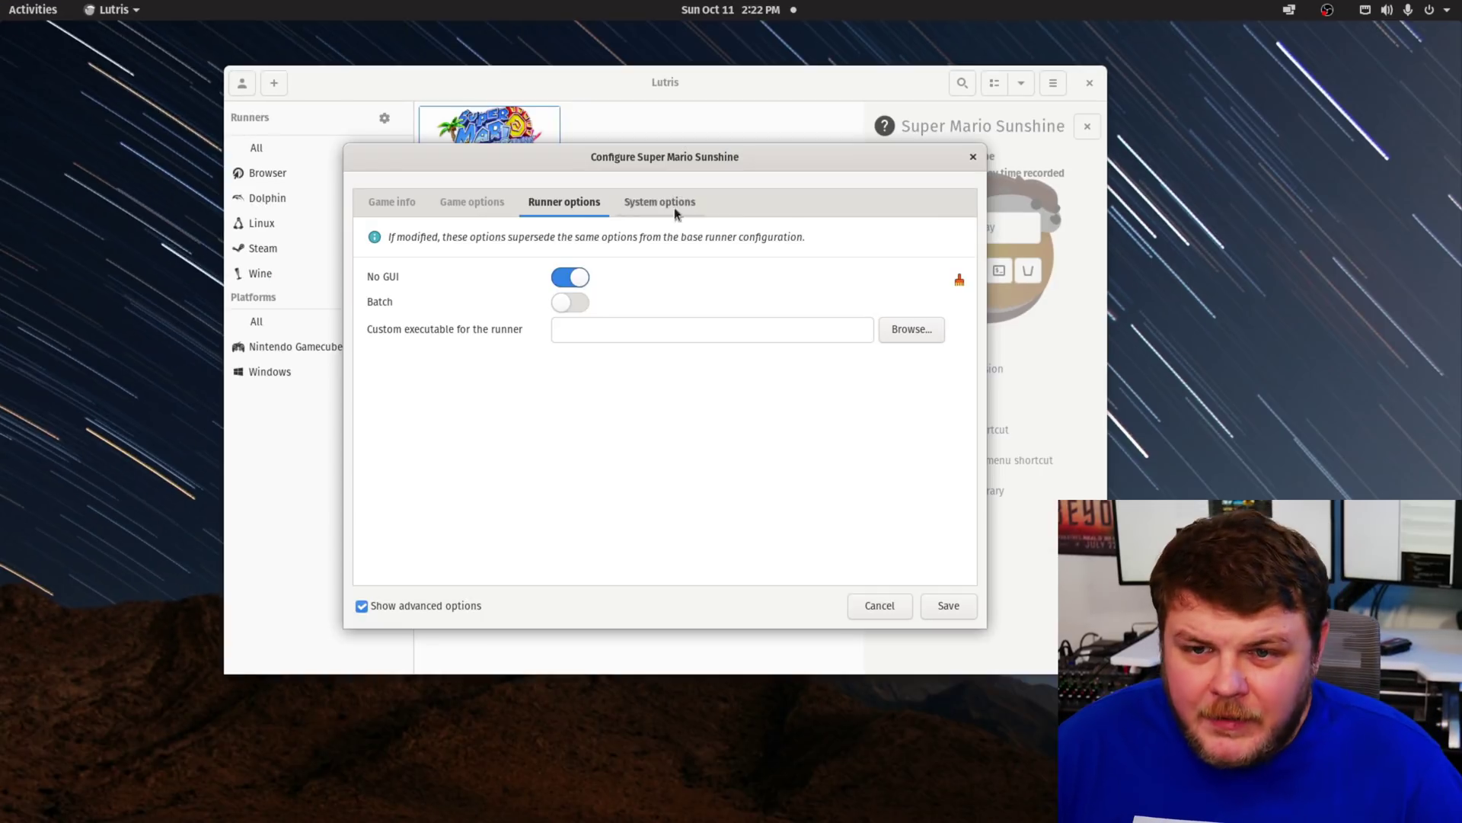
# View Super Mario Sunshine's system options, close its configuration without saving, and deselect the game
pyautogui.click(670, 209)
pyautogui.click(974, 158)
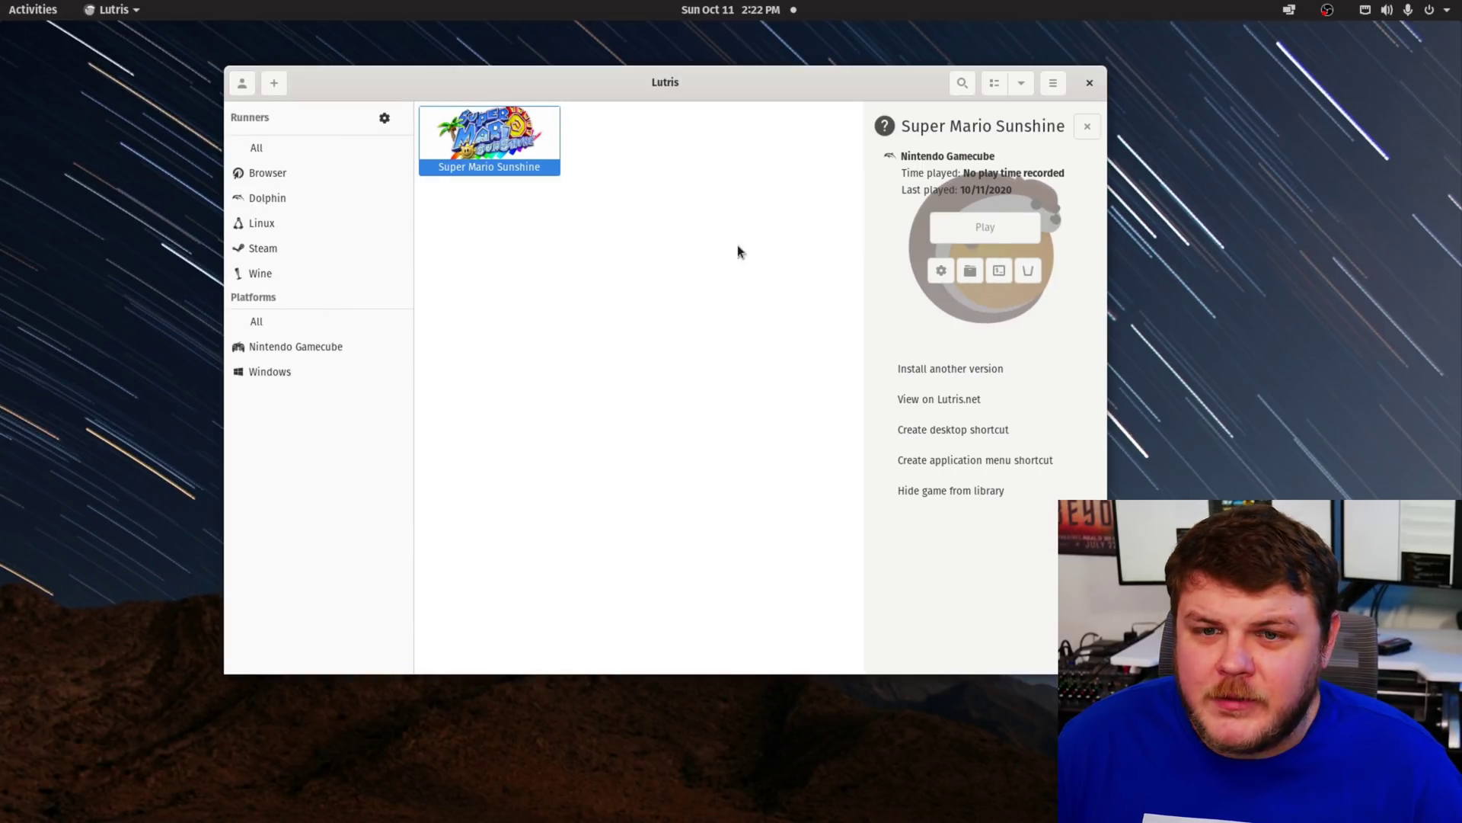
pyautogui.click(526, 211)
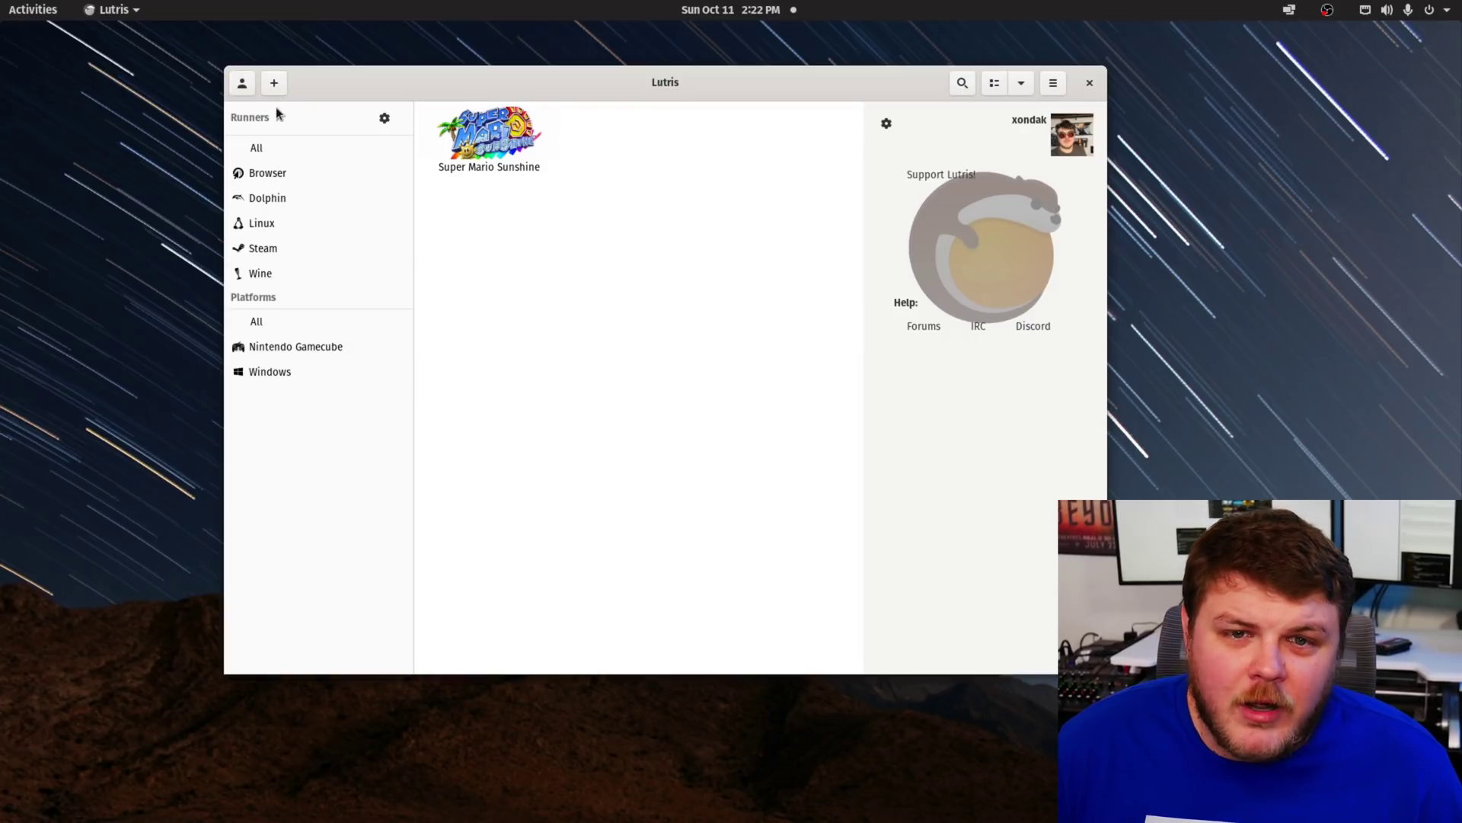
# Open the runner management and install the PPSSPP Sony PSP emulator runner
pyautogui.click(274, 83)
pyautogui.click(241, 91)
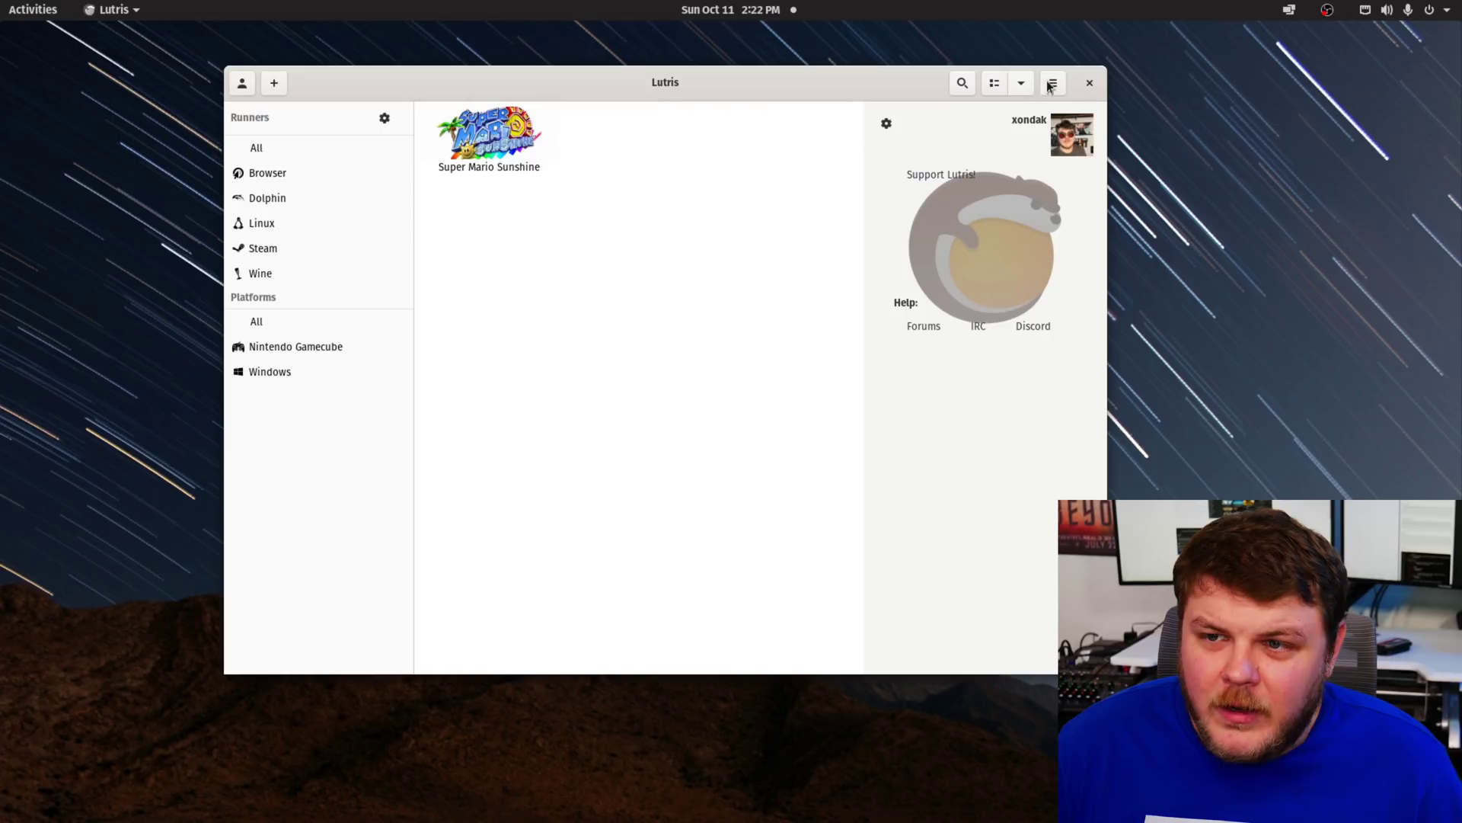
pyautogui.click(1051, 84)
pyautogui.click(1005, 322)
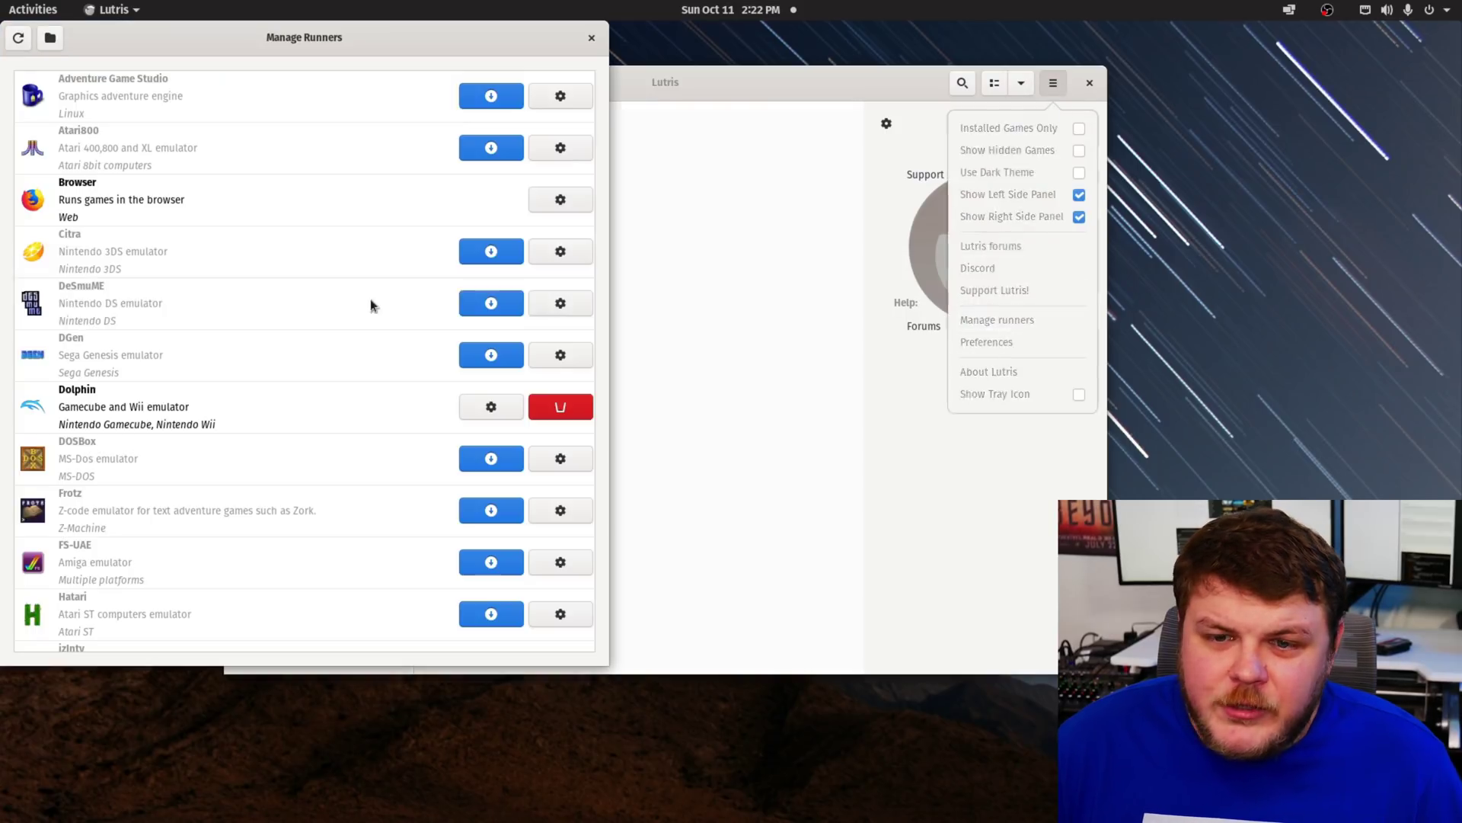
pyautogui.click(371, 305)
pyautogui.scroll(-5, 246, 319)
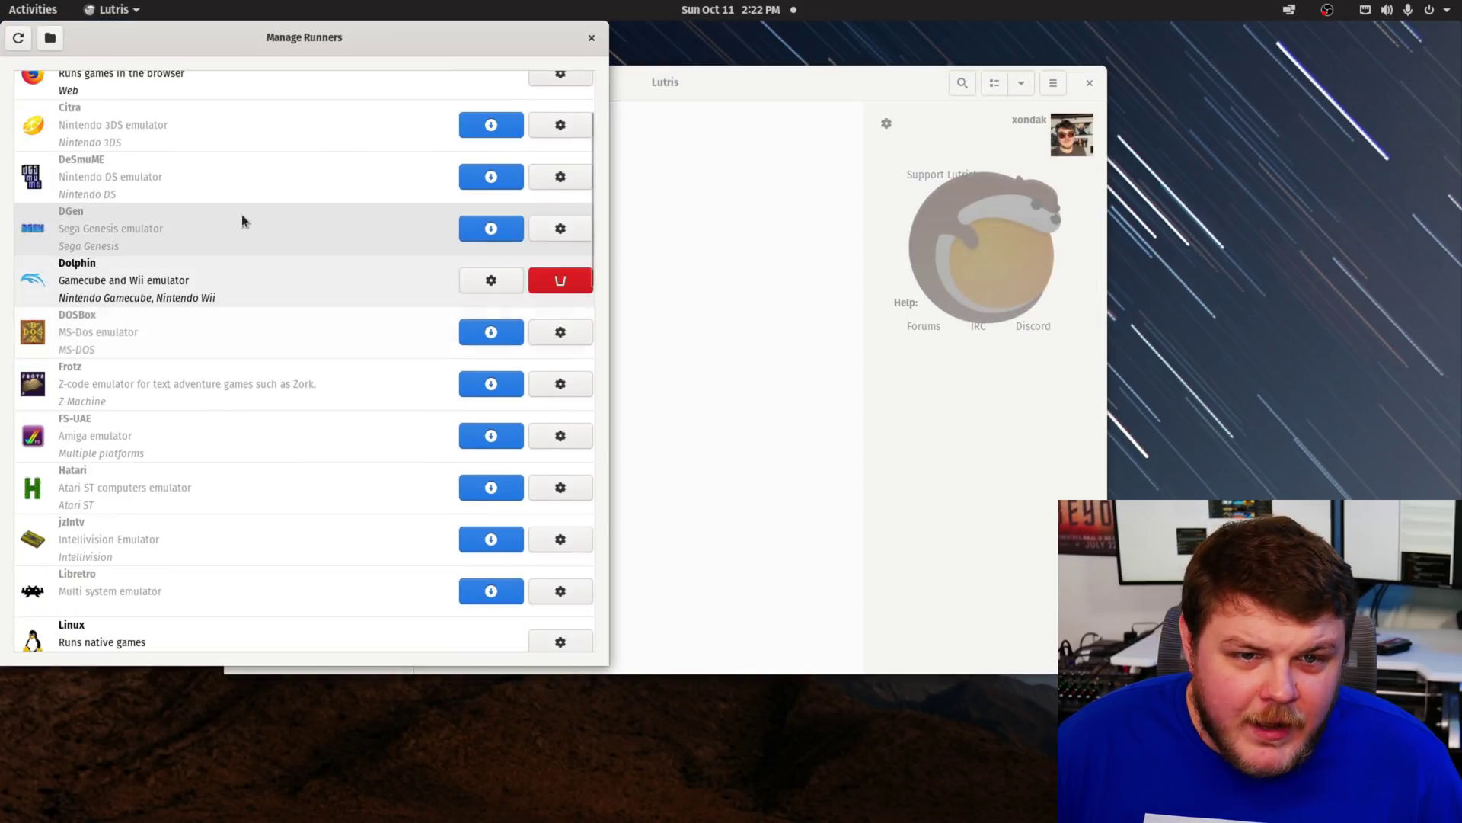
pyautogui.scroll(-10, 191, 332)
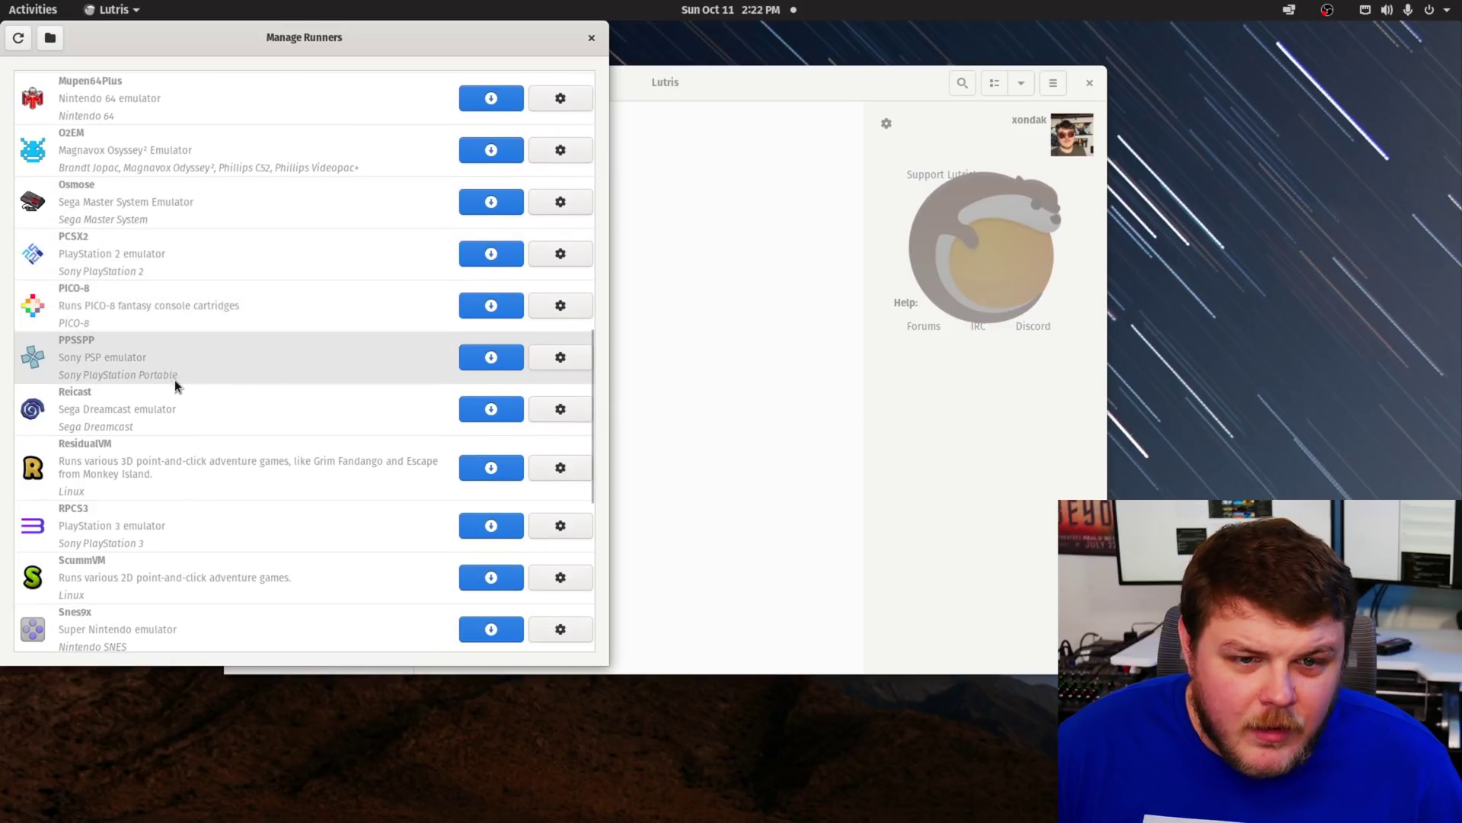
pyautogui.scroll(-3, 171, 372)
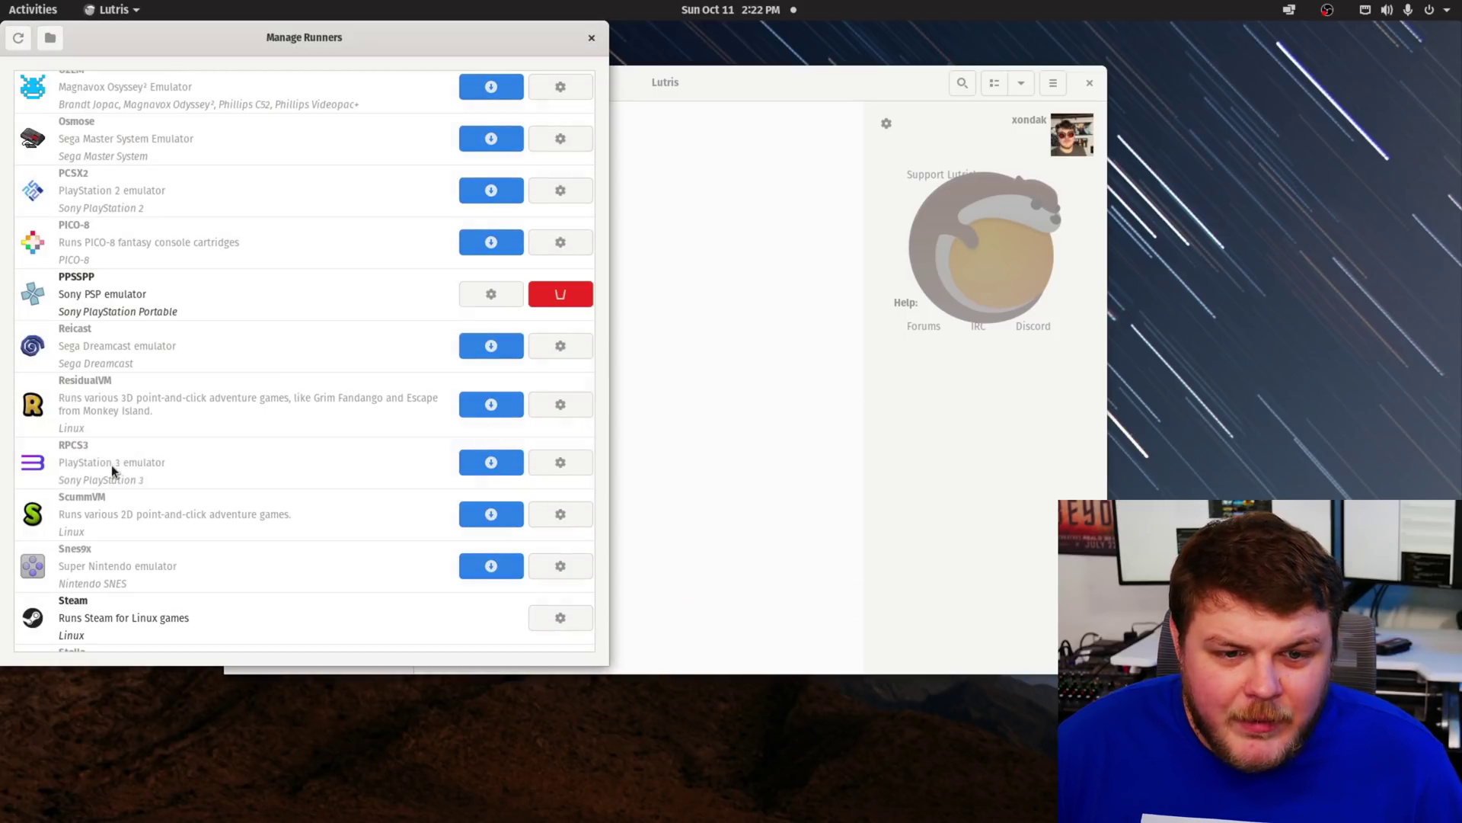
# Examine the remaining available runners down to ZDoom and close the runner management
pyautogui.scroll(-5, 107, 460)
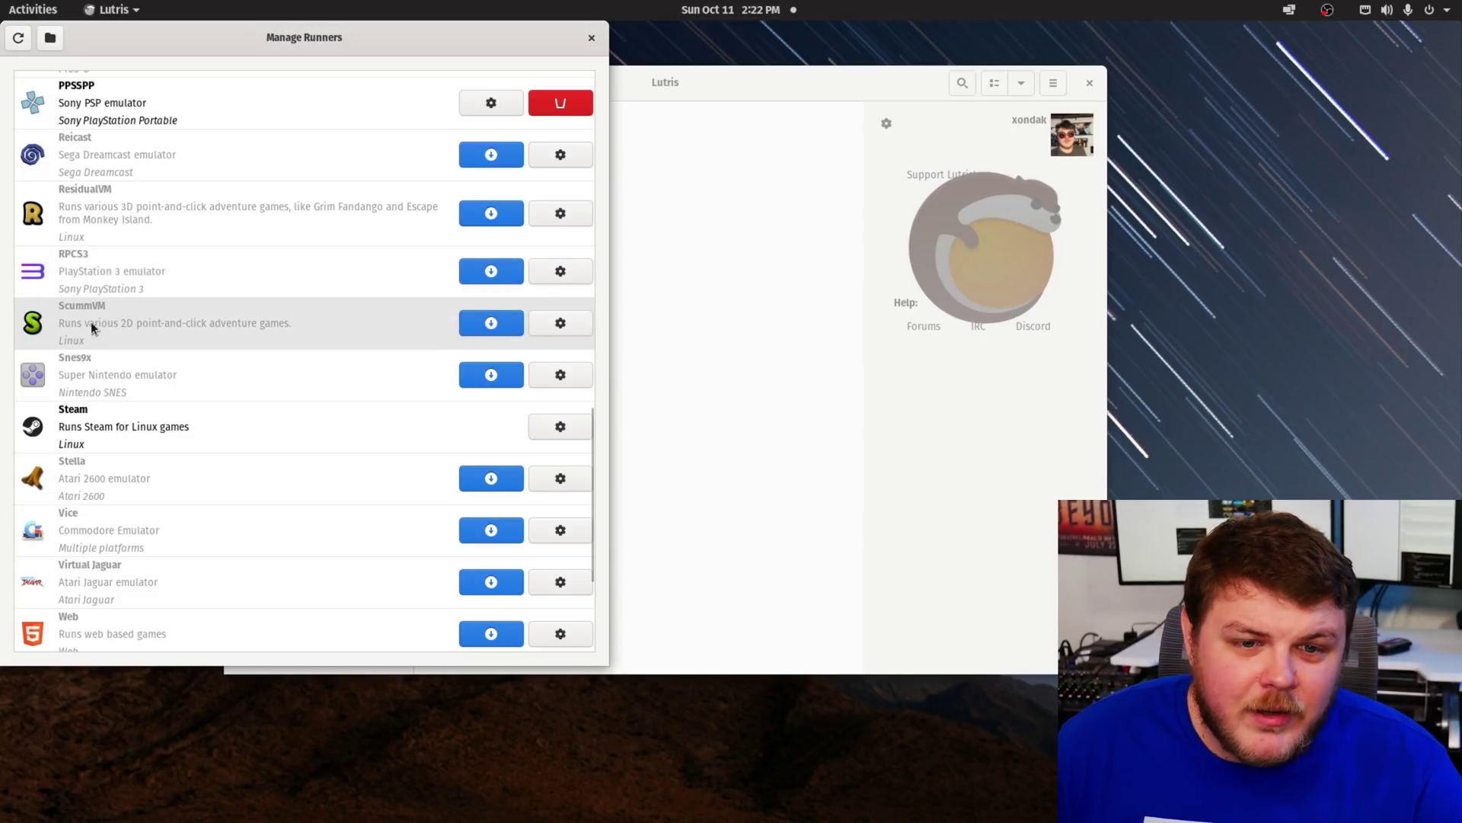
pyautogui.scroll(-3, 181, 352)
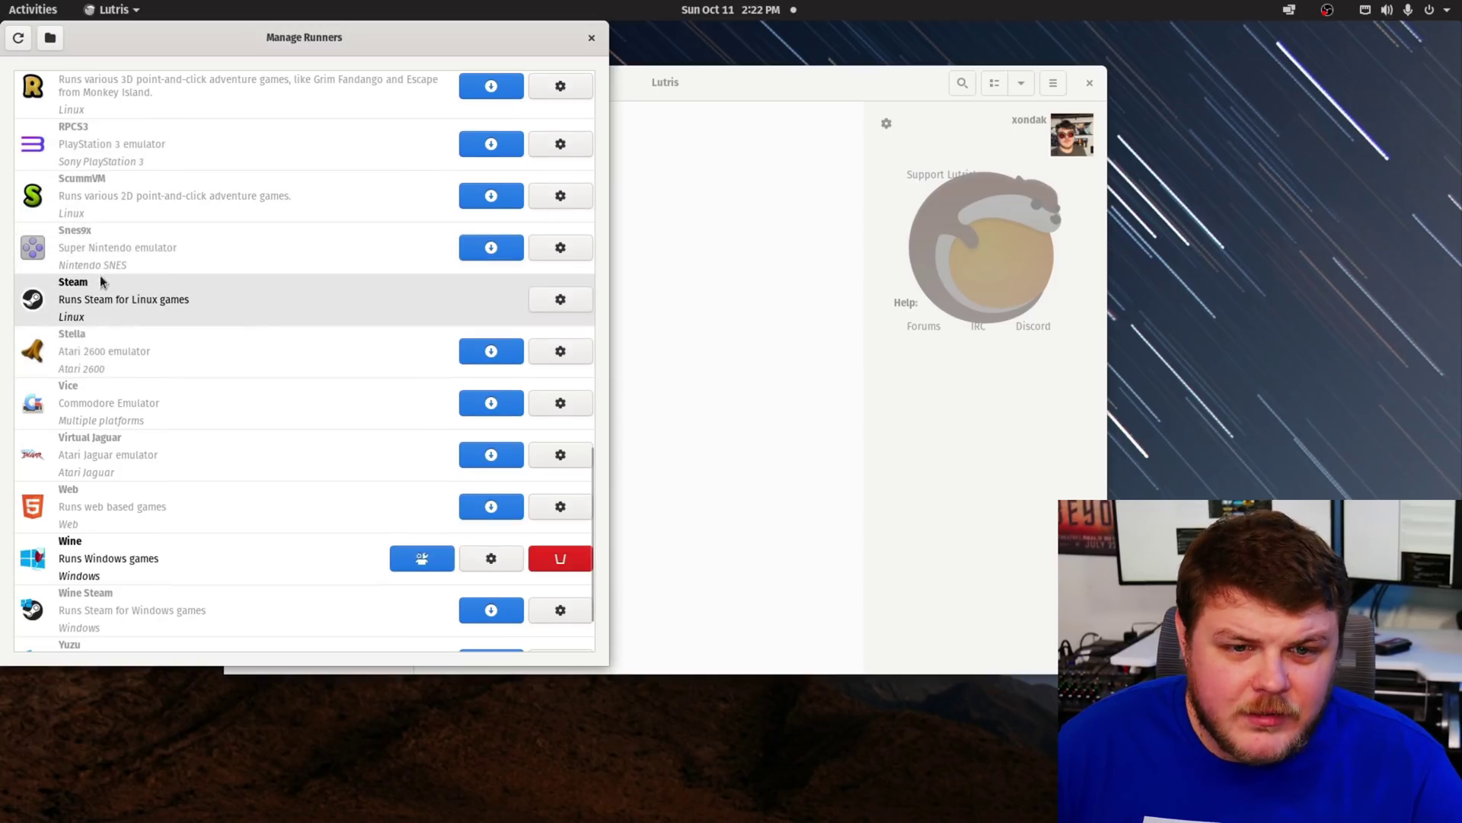
pyautogui.scroll(-2, 102, 244)
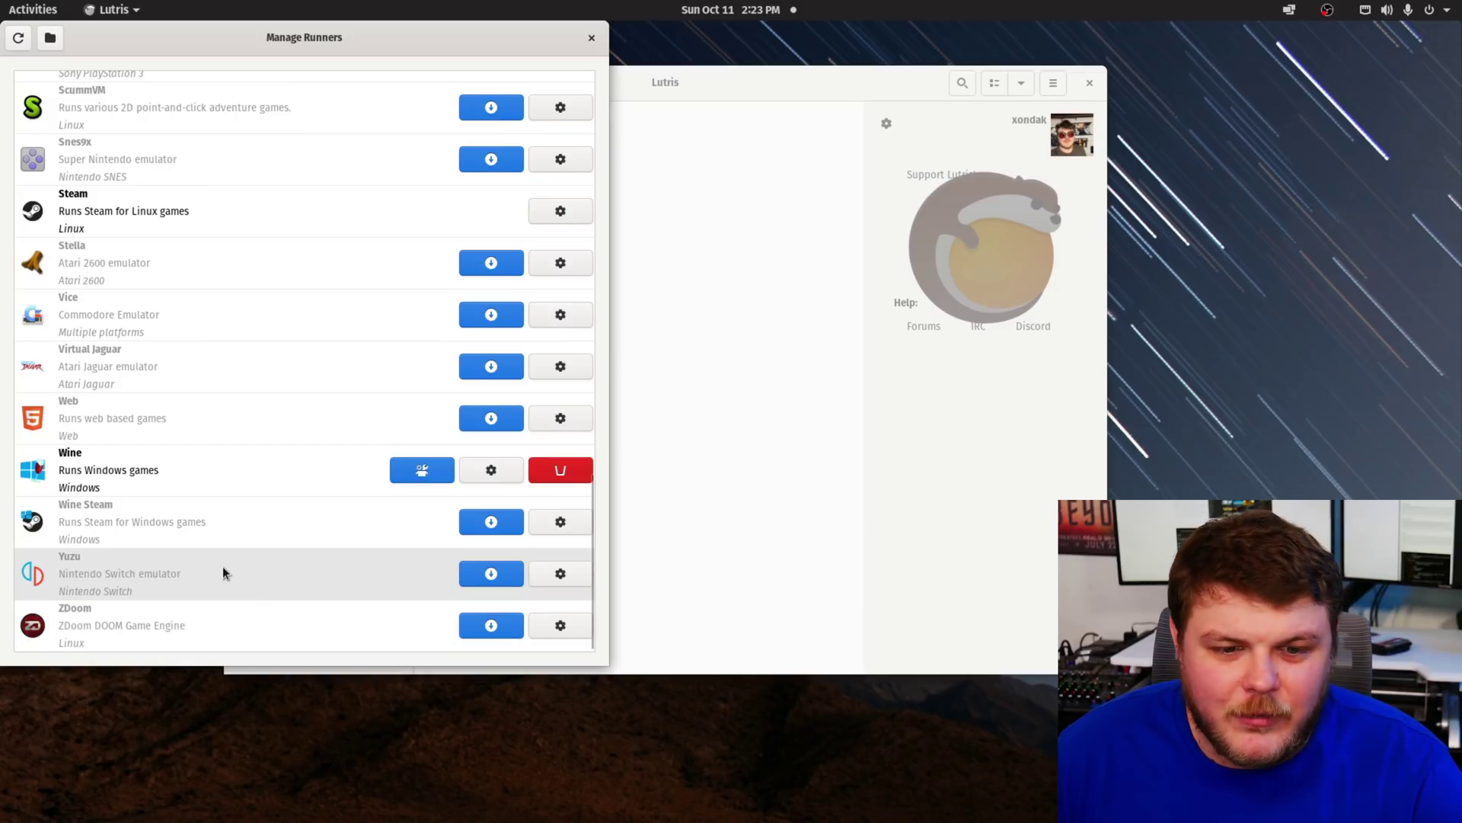
pyautogui.scroll(12, 209, 458)
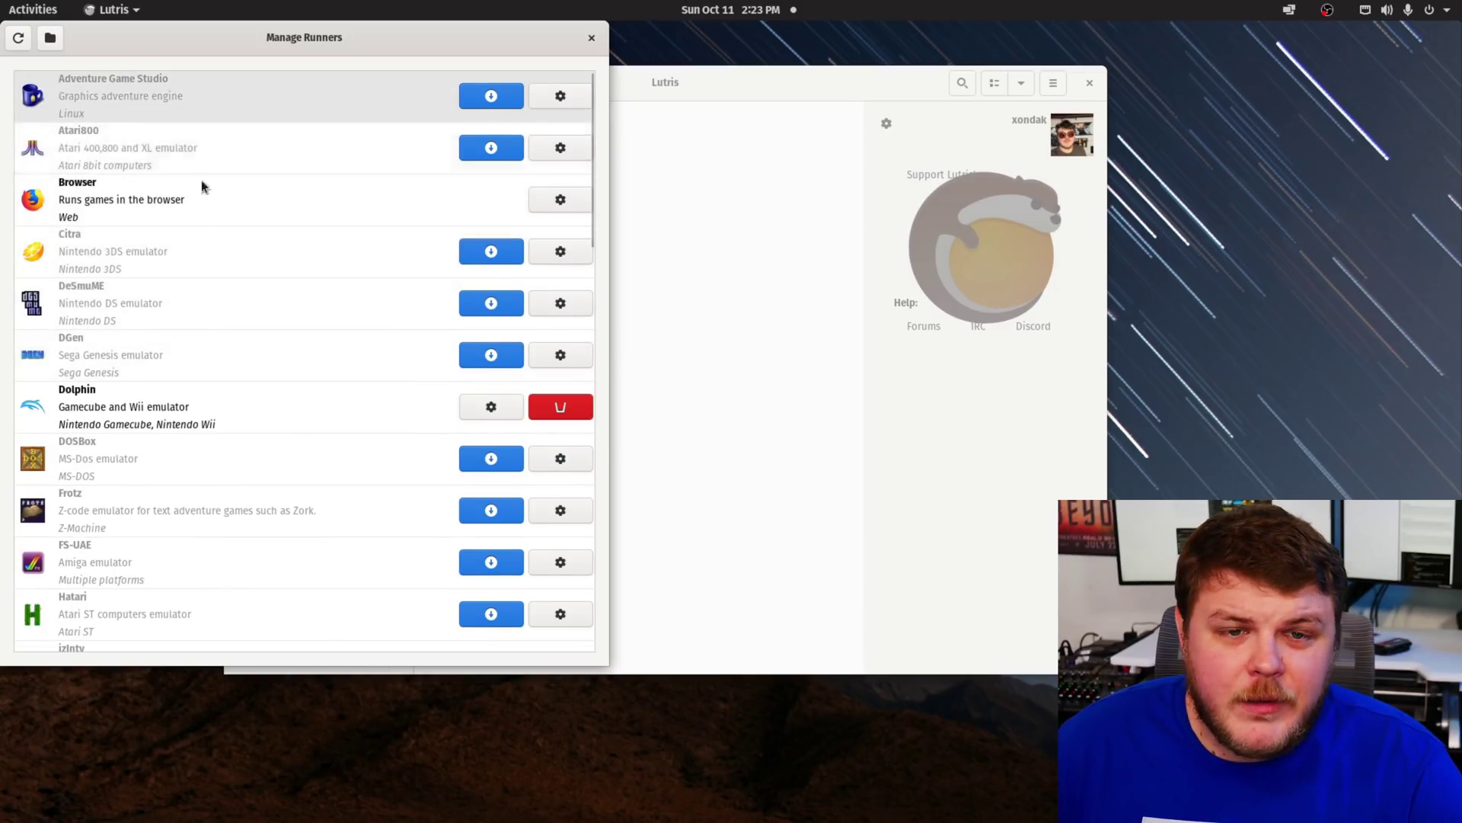
pyautogui.click(591, 38)
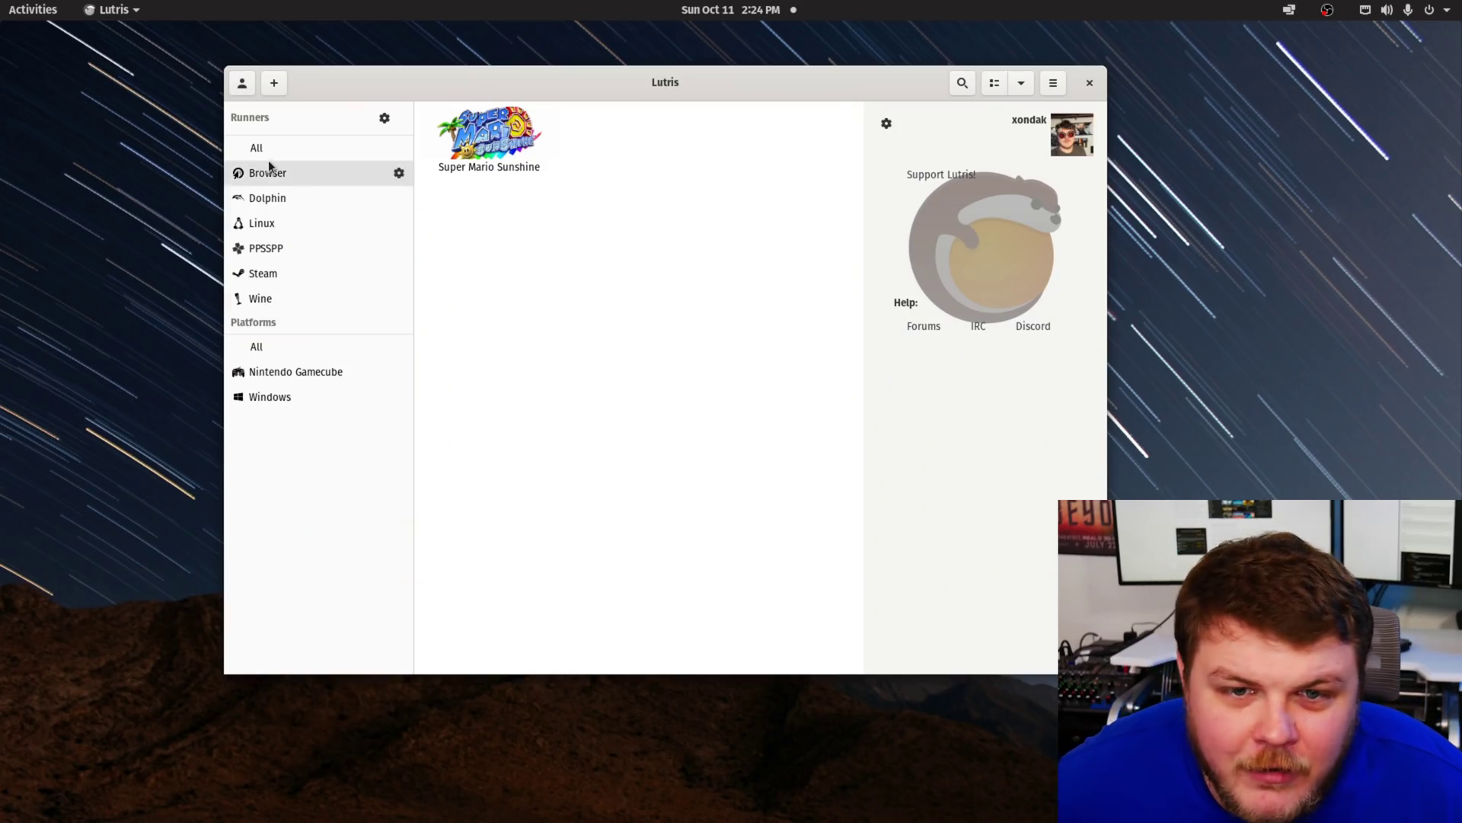
# Show games from all runners and select Black Mesa to view its details
pyautogui.click(388, 151)
pyautogui.scroll(-15, 668, 303)
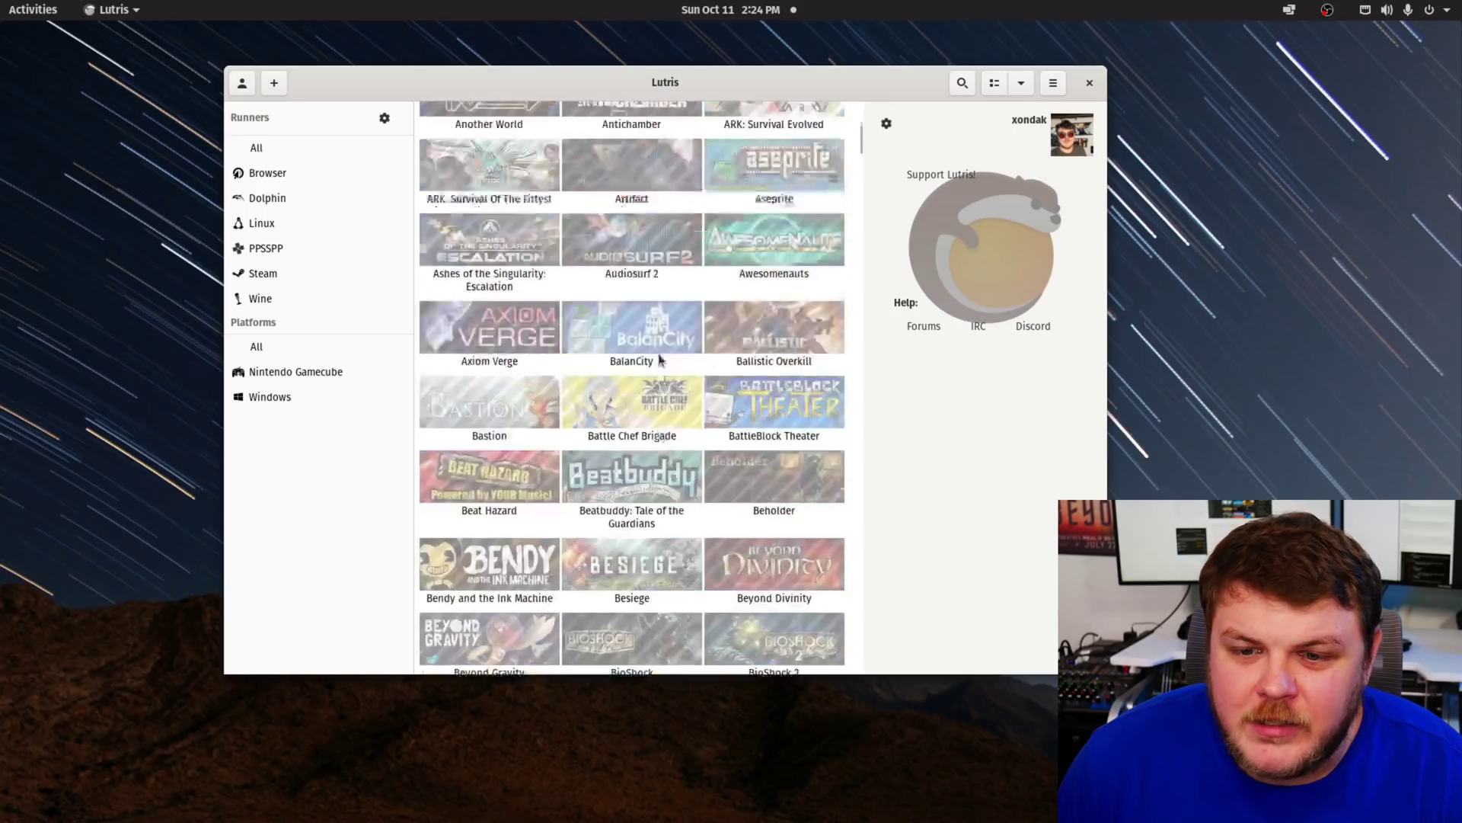
pyautogui.scroll(3, 600, 279)
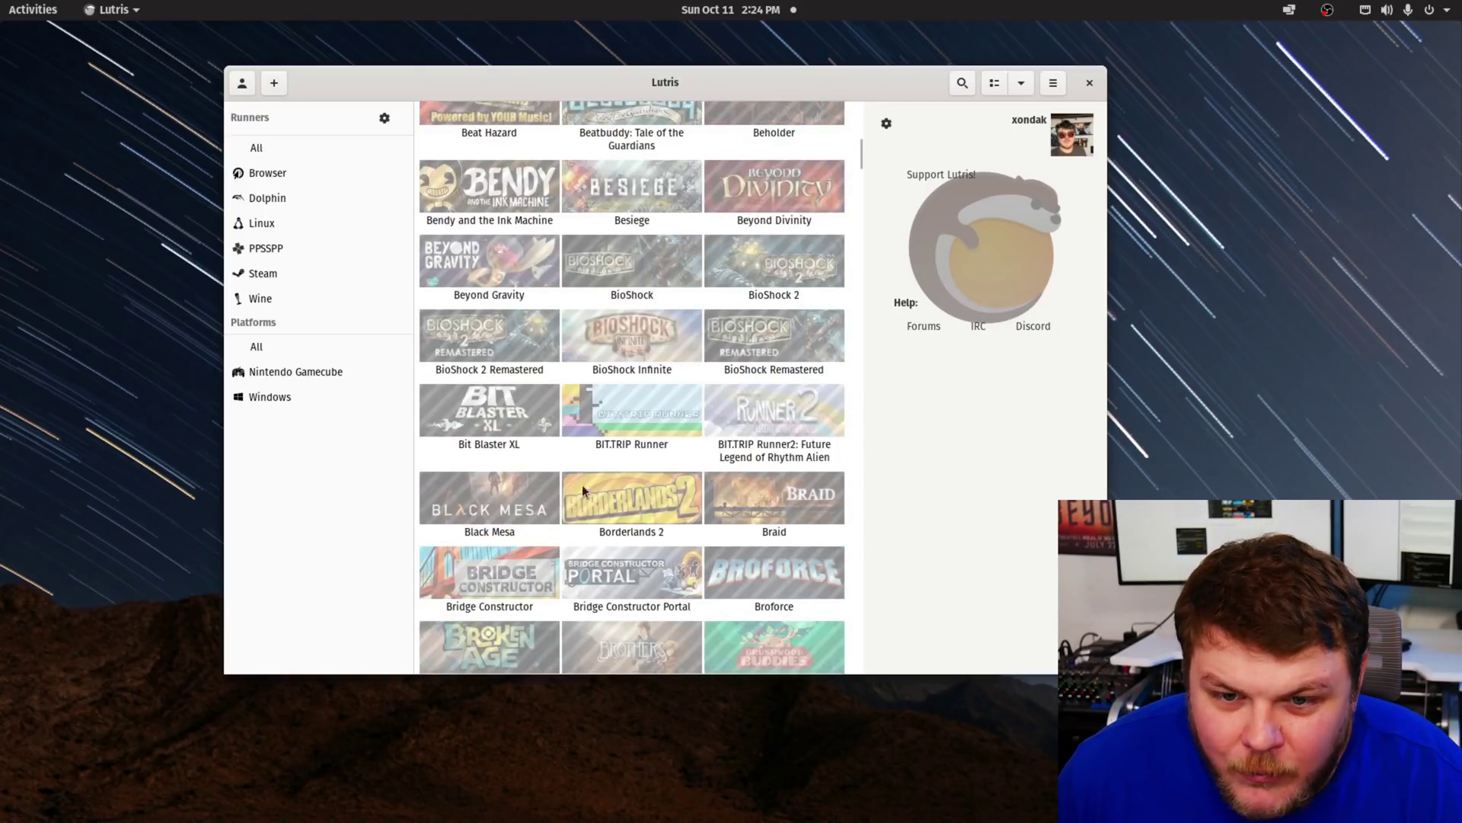
pyautogui.scroll(-1, 539, 468)
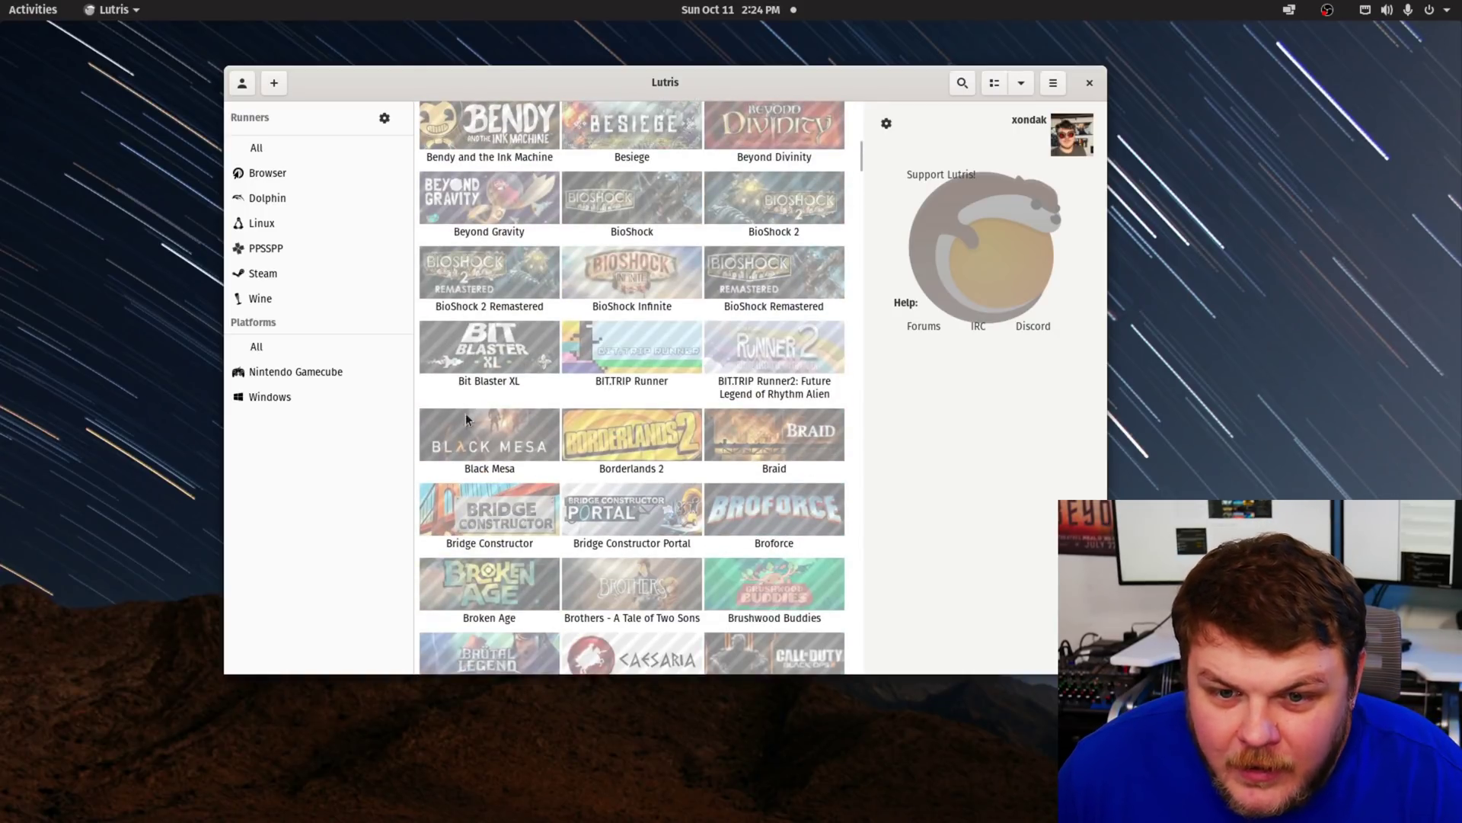
pyautogui.click(506, 452)
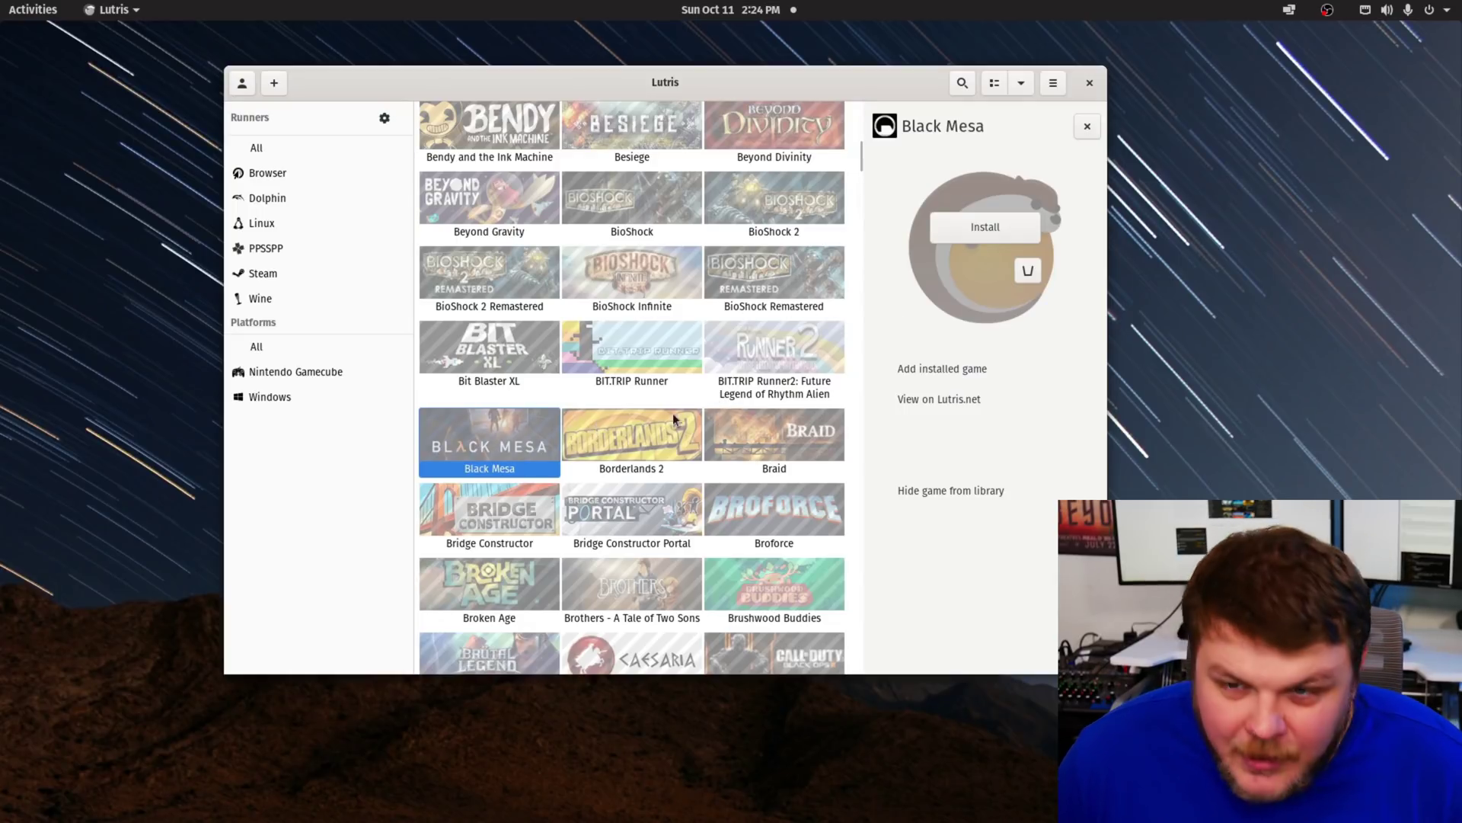
# Switch to Firefox, search the Lutris website for "black and white 2", and open the Black & White 2 page to view its installers
pyautogui.hotkey('alt', 'Tab')
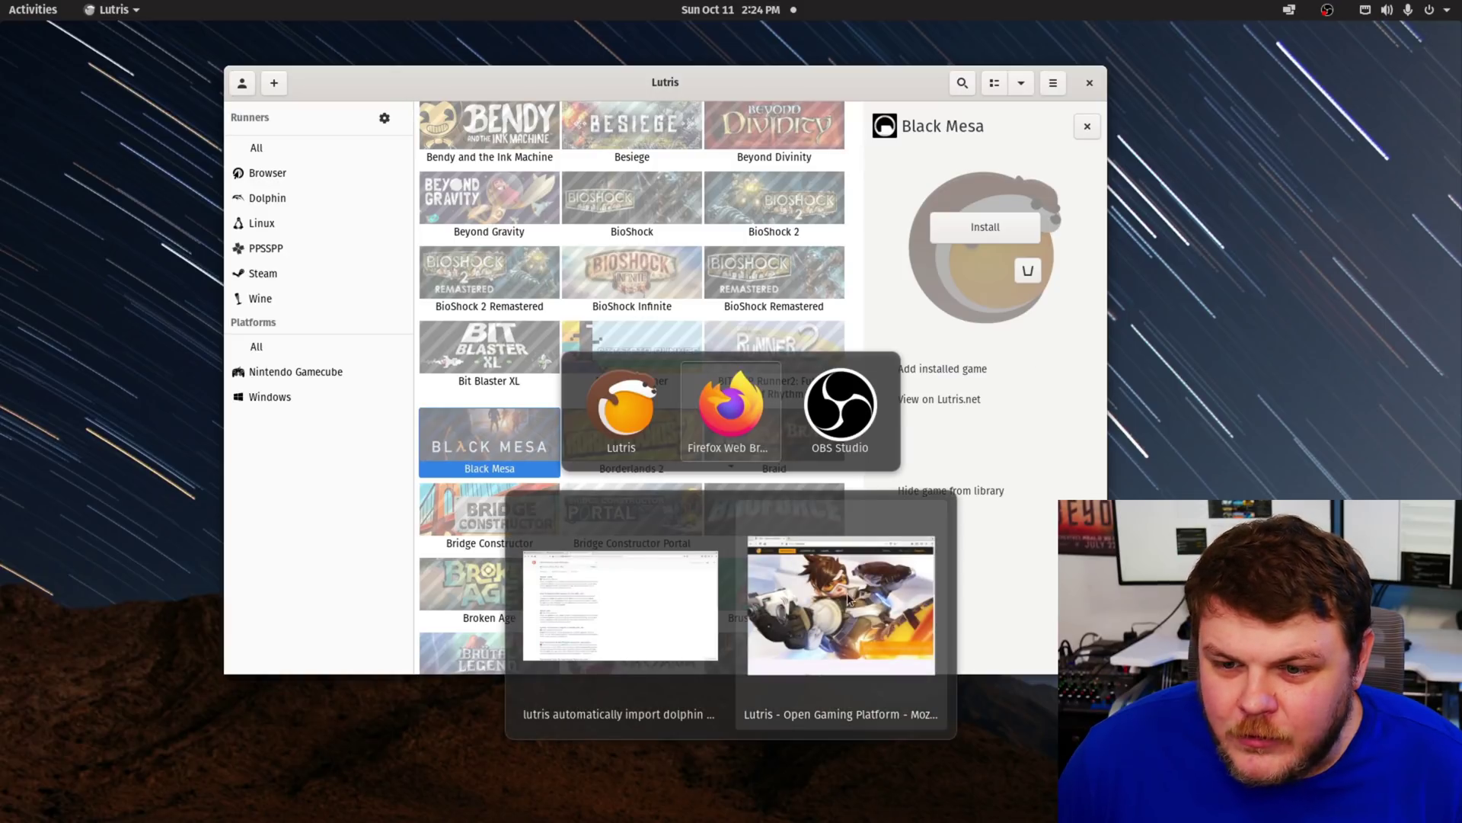
pyautogui.click(830, 598)
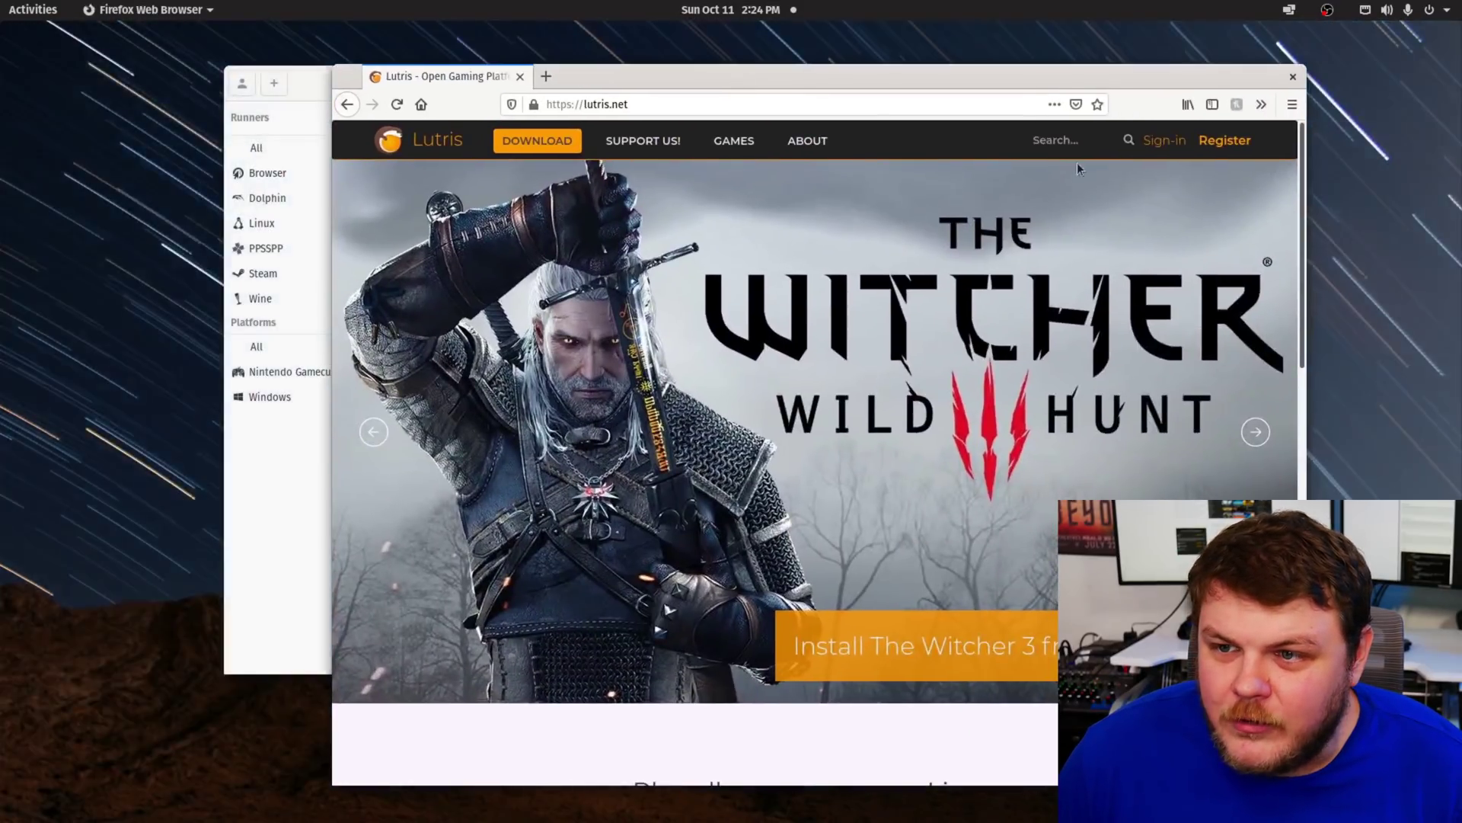
pyautogui.click(1093, 138)
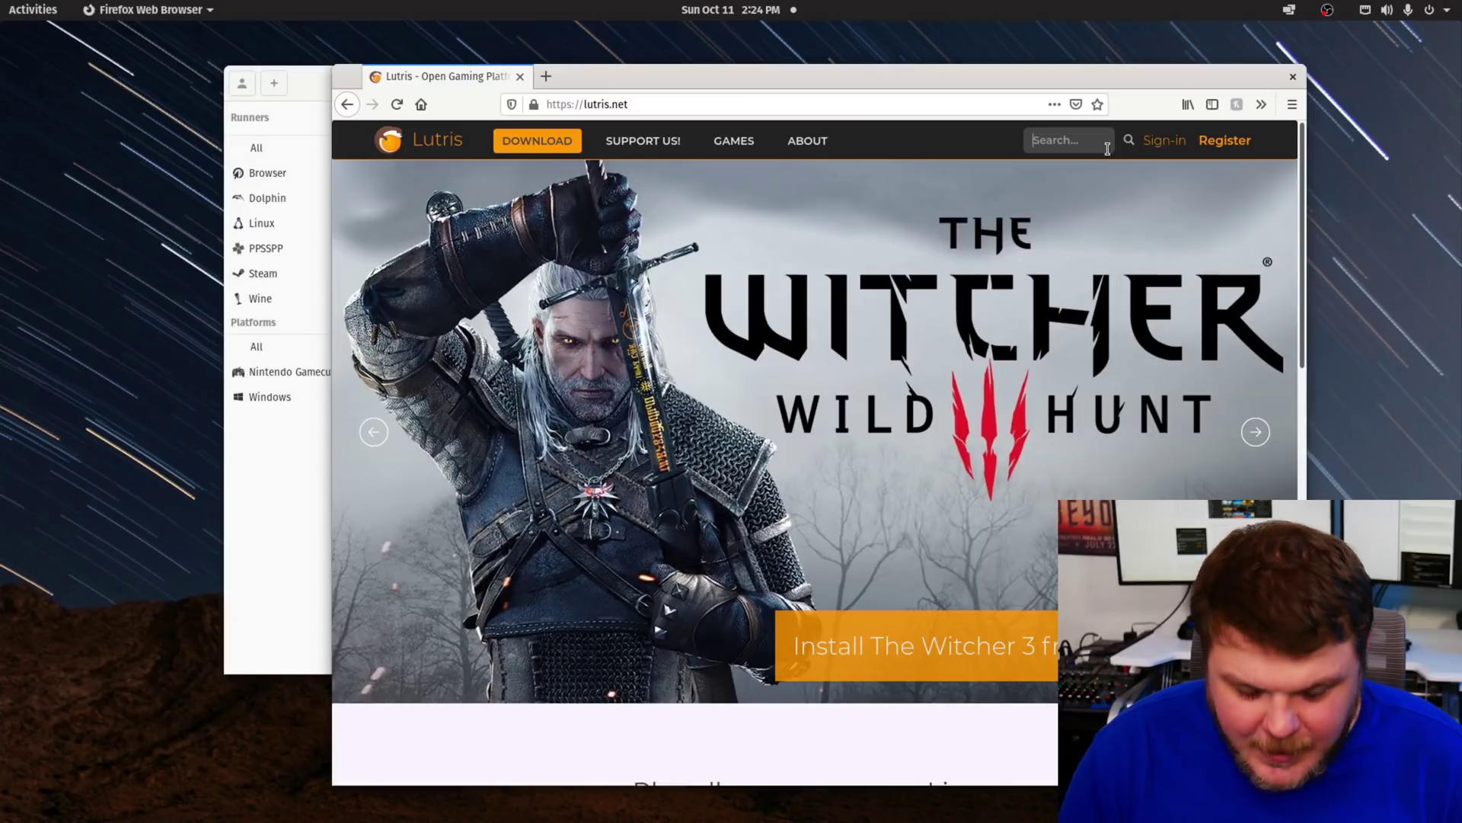
pyautogui.write('bl')
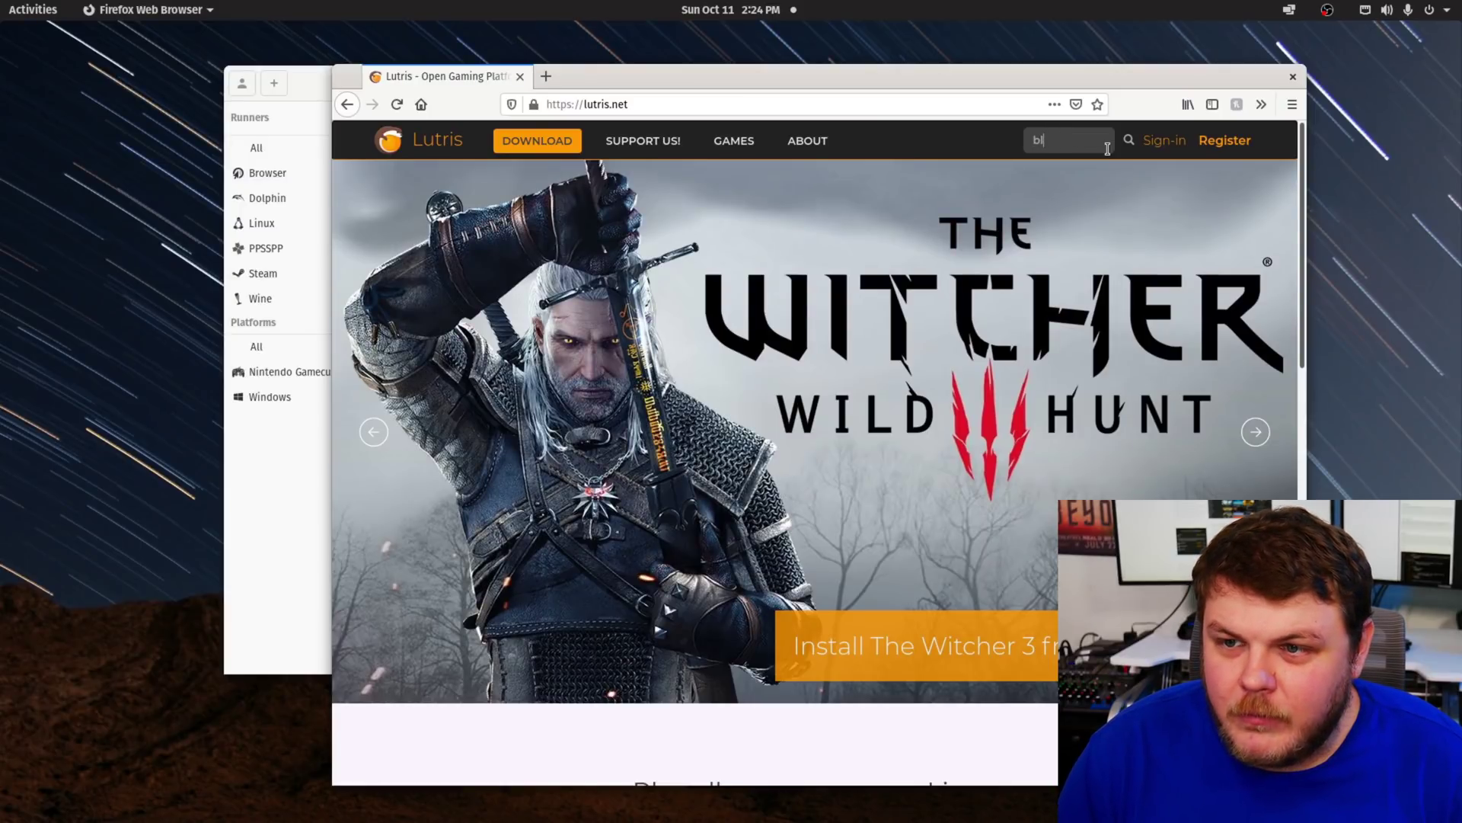
pyautogui.write('ack and whit')
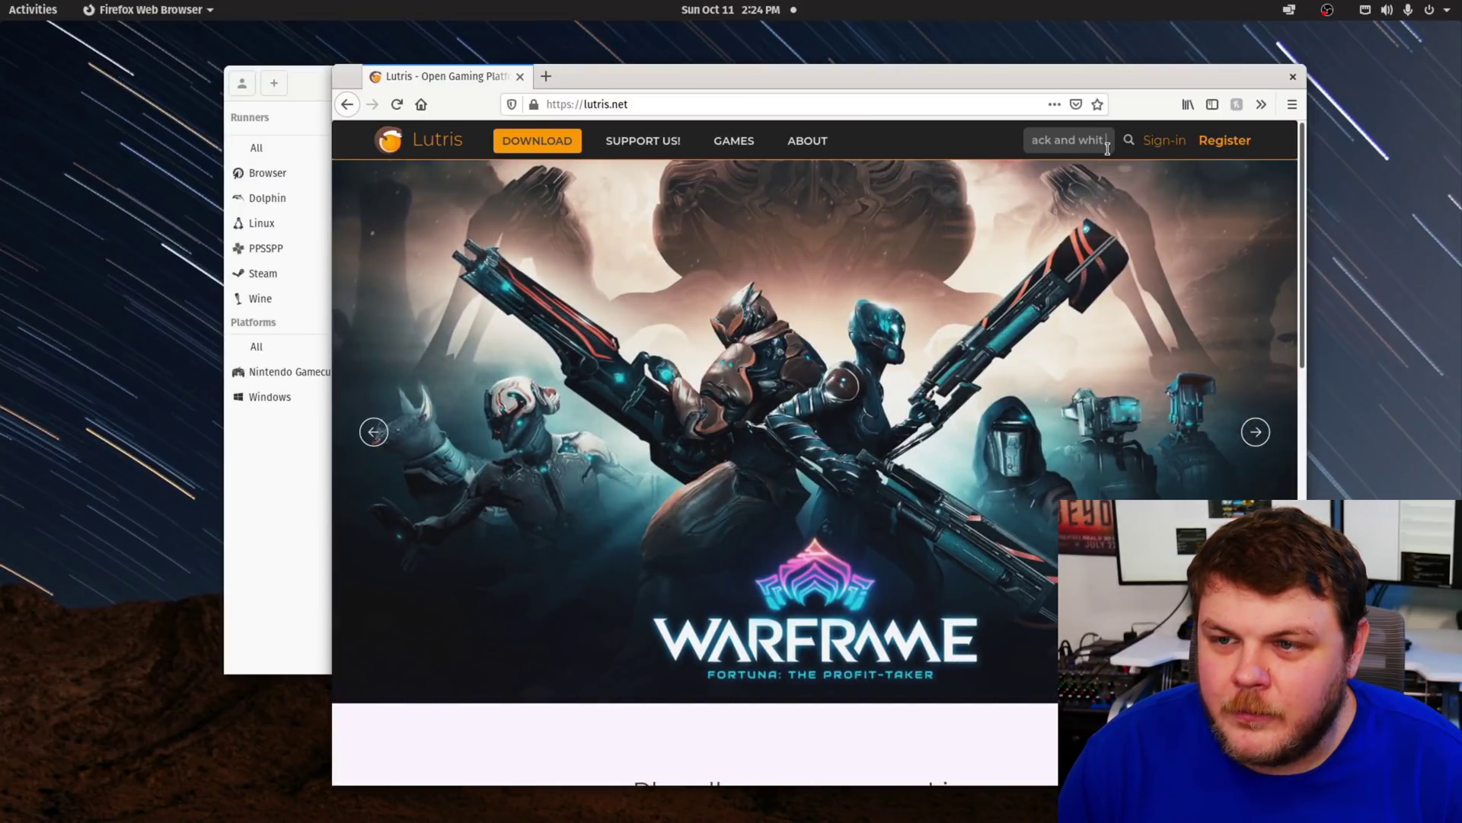
pyautogui.write('e 2')
pyautogui.press('Return')
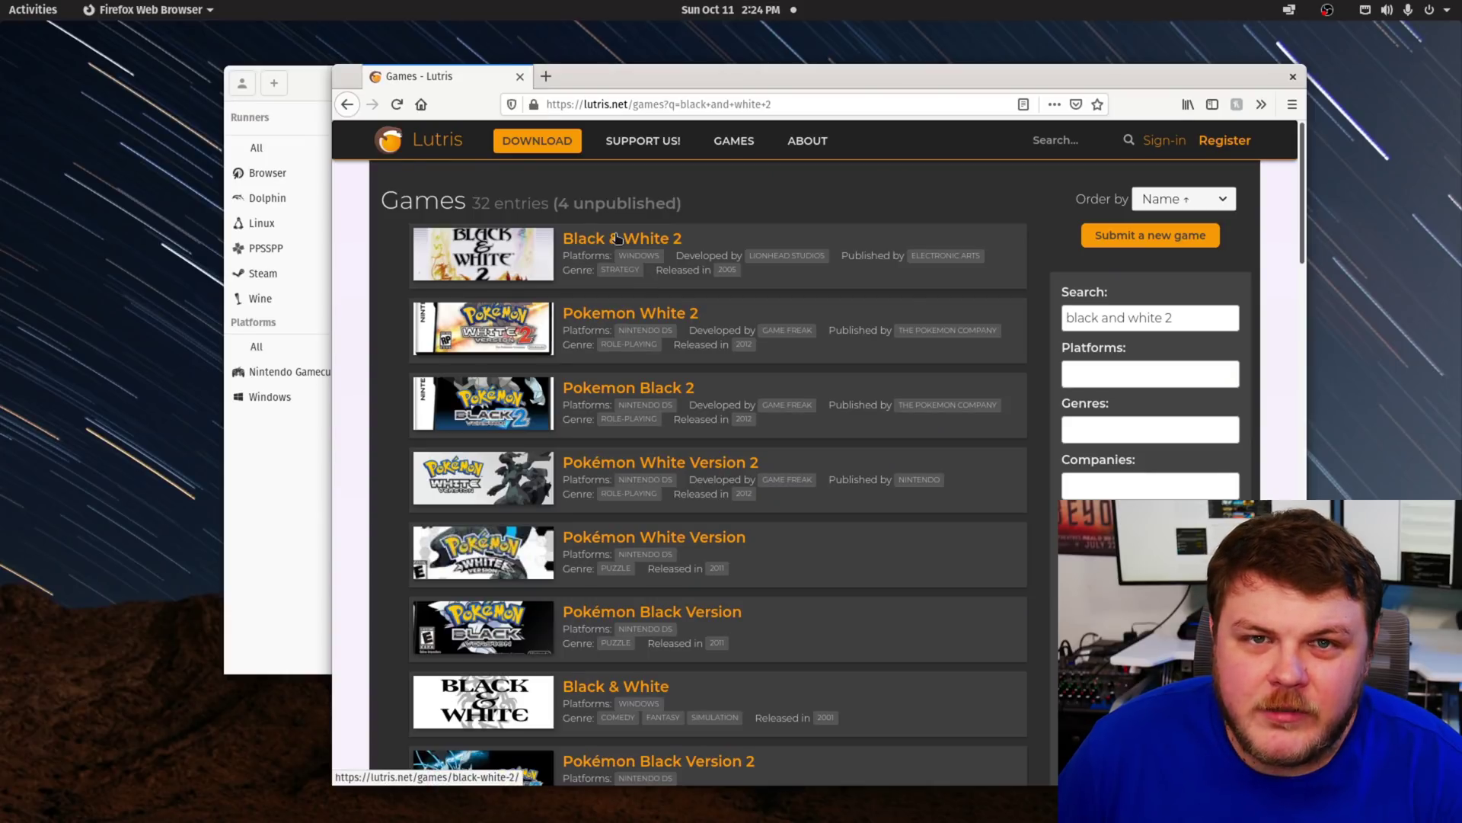
pyautogui.click(617, 239)
pyautogui.scroll(-4, 499, 468)
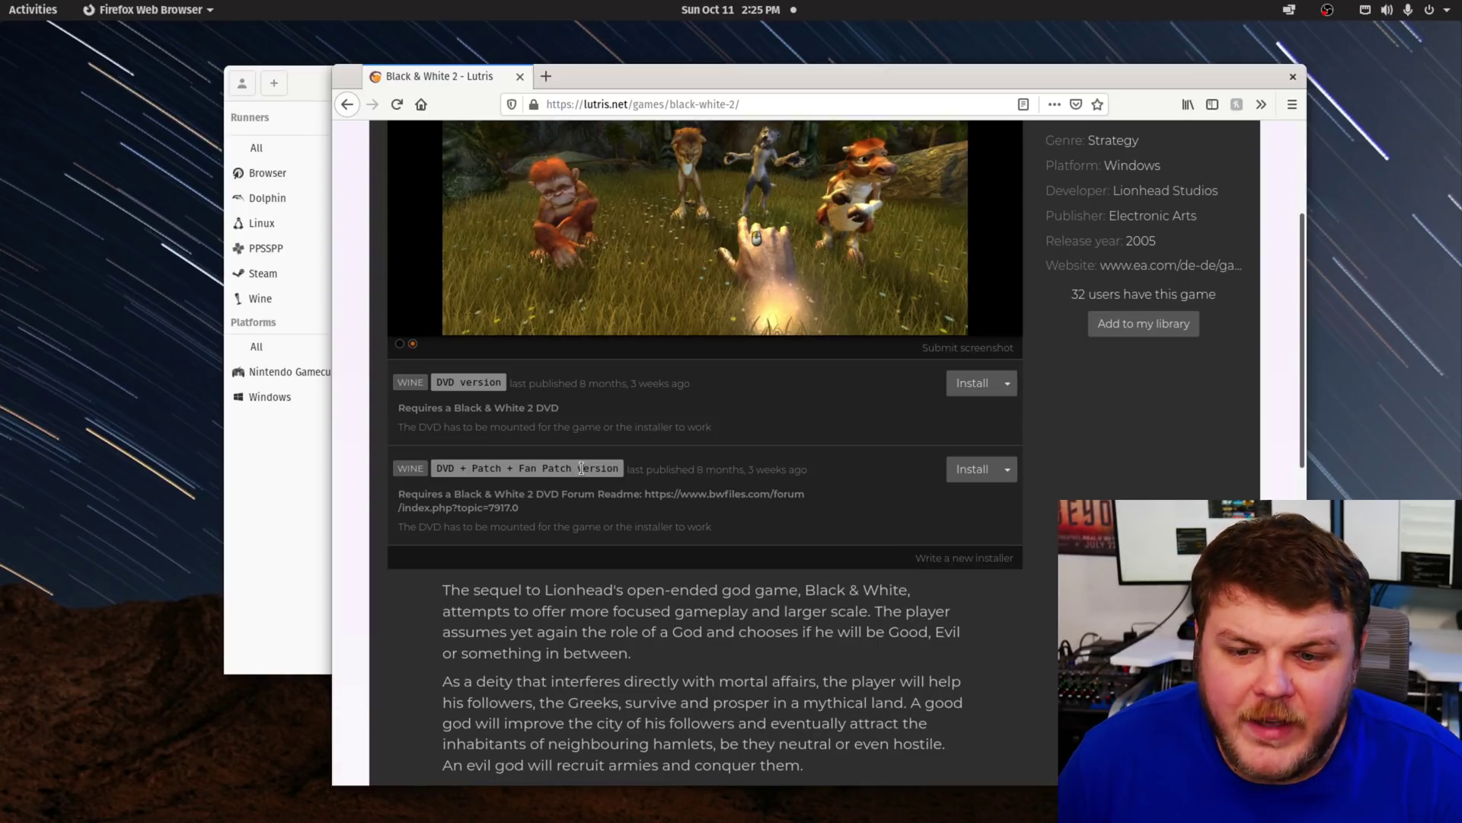
# Send the Black & White 2 "DVD + Patch + Fan Patch version" installer to Lutris, remembering the choice for lutris links
pyautogui.scroll(-1, 578, 470)
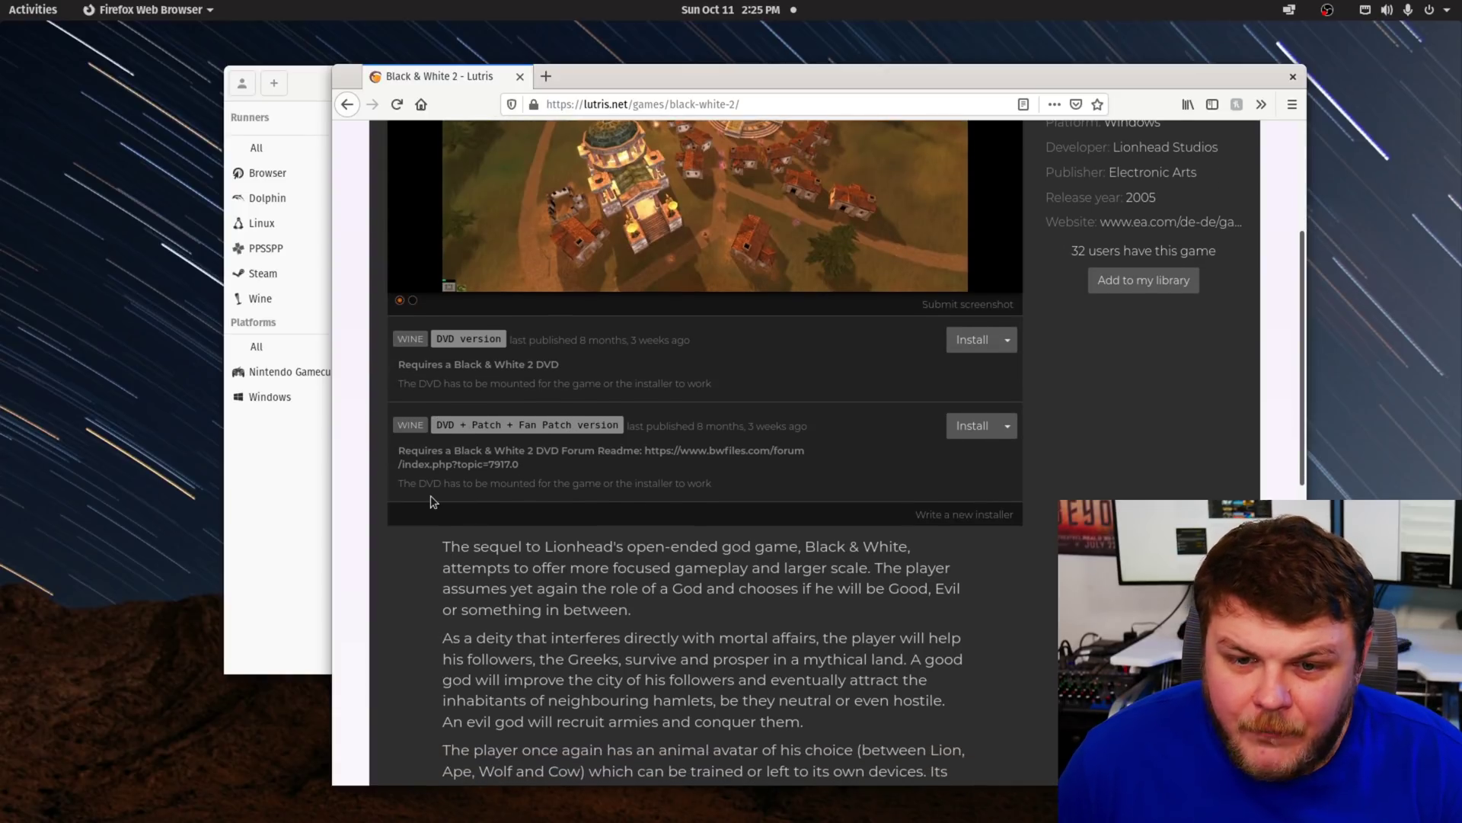
pyautogui.scroll(-2, 430, 495)
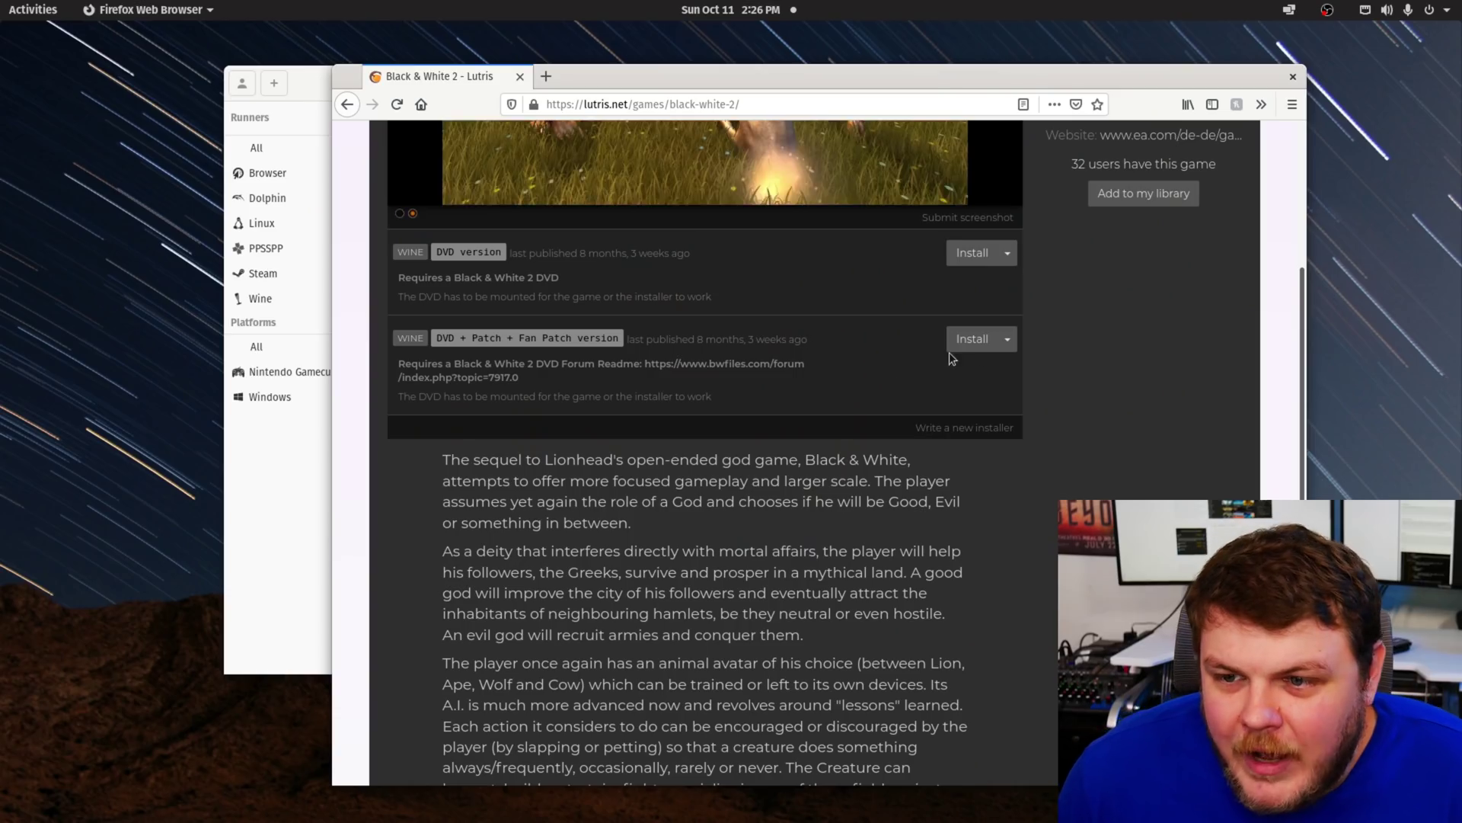
pyautogui.click(973, 342)
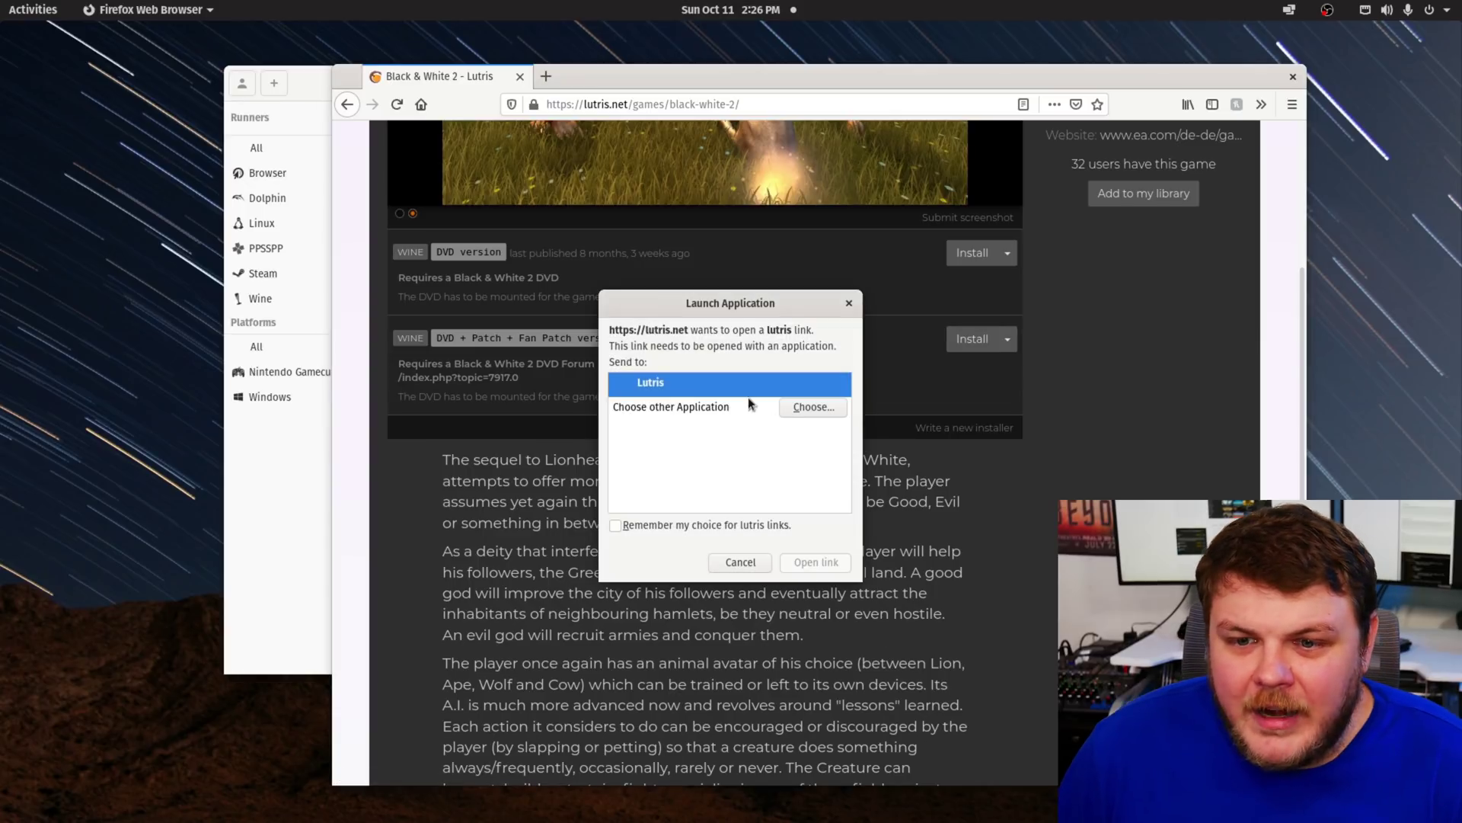
pyautogui.click(699, 526)
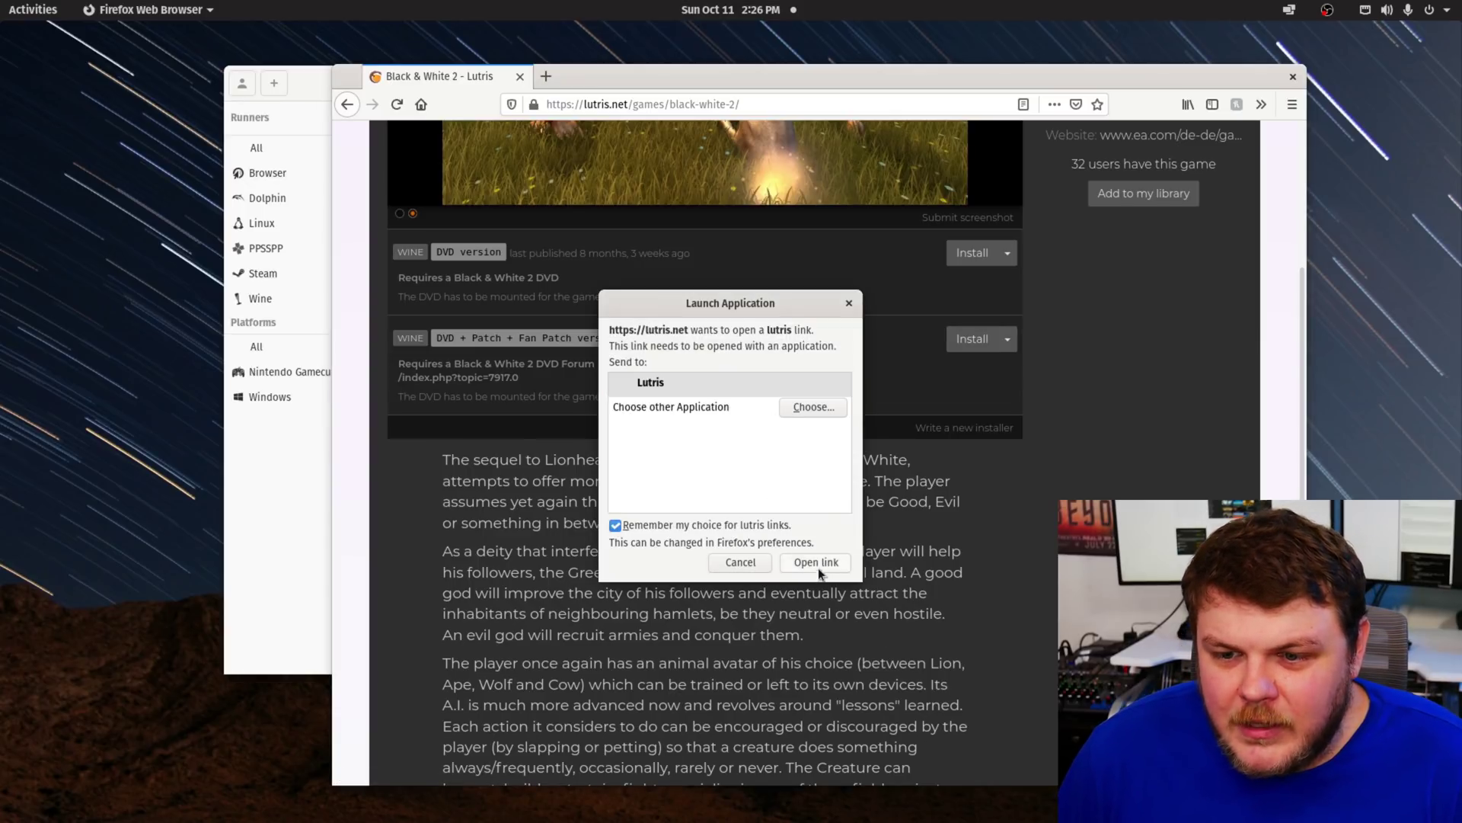
pyautogui.click(816, 562)
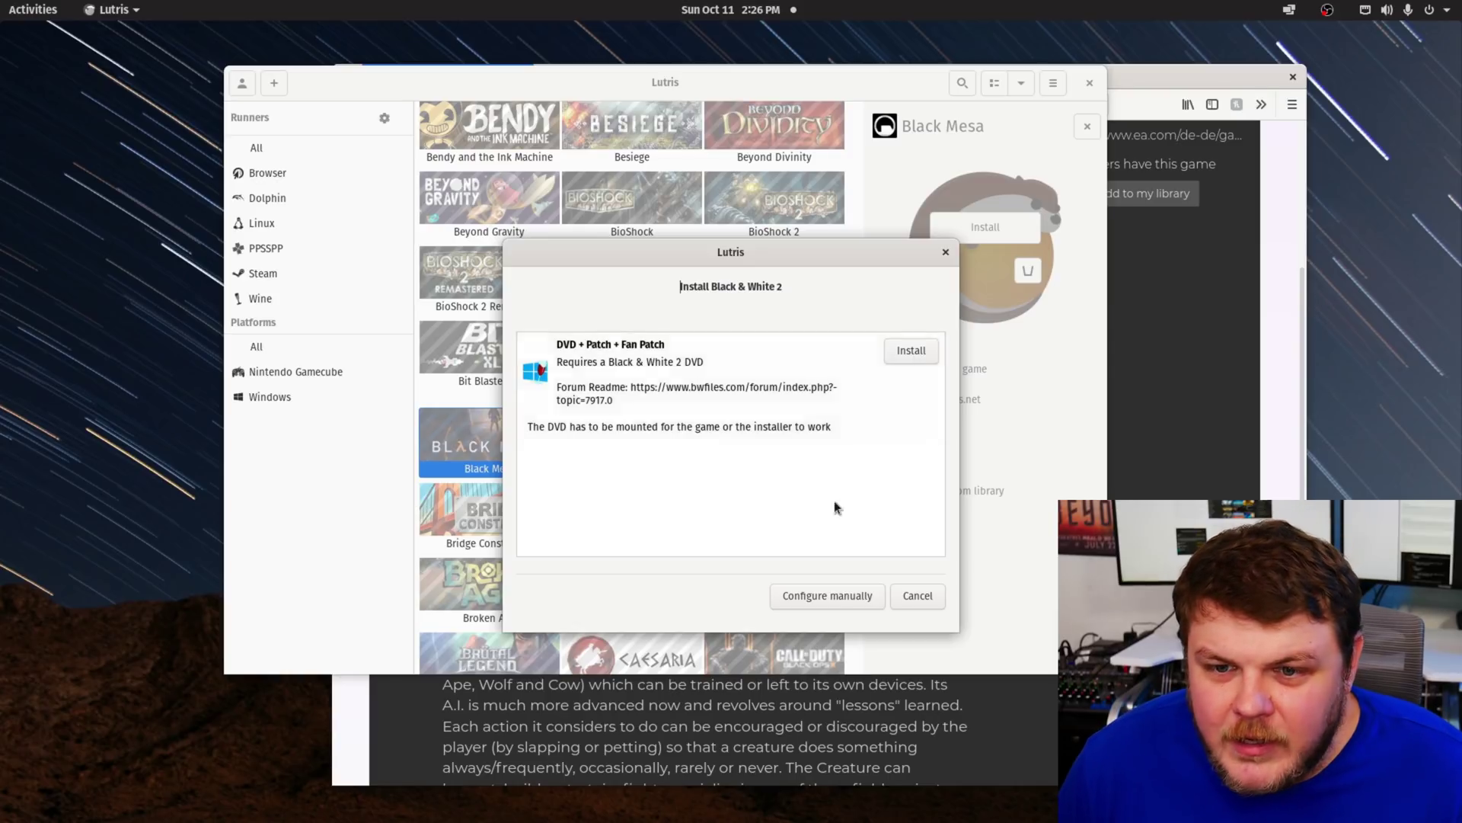
# Start the DVD + Patch + Fan Patch installation of Black & White 2, accepting the default black-white-2 directory under Games
pyautogui.click(1182, 219)
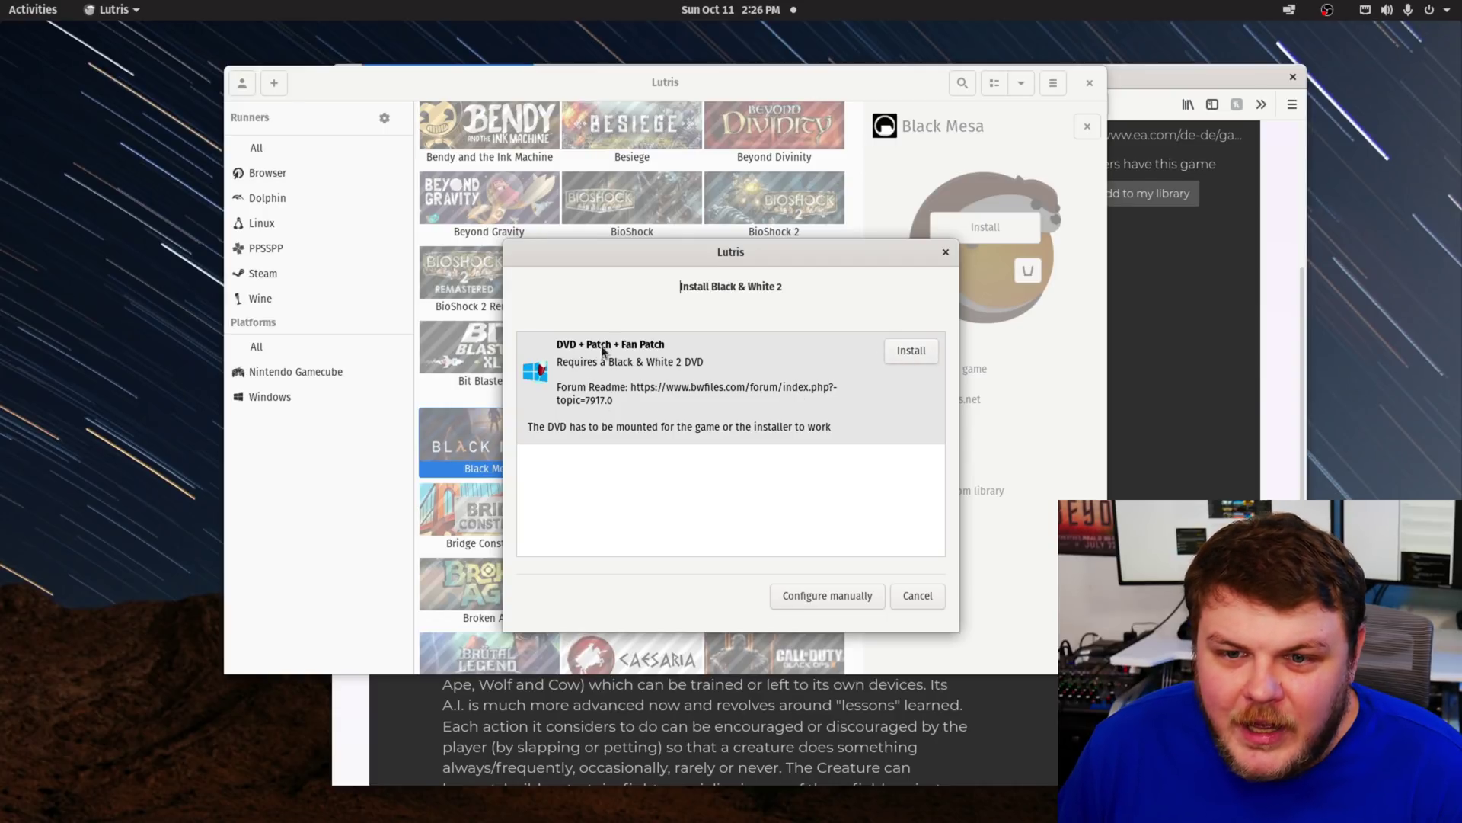
pyautogui.click(911, 351)
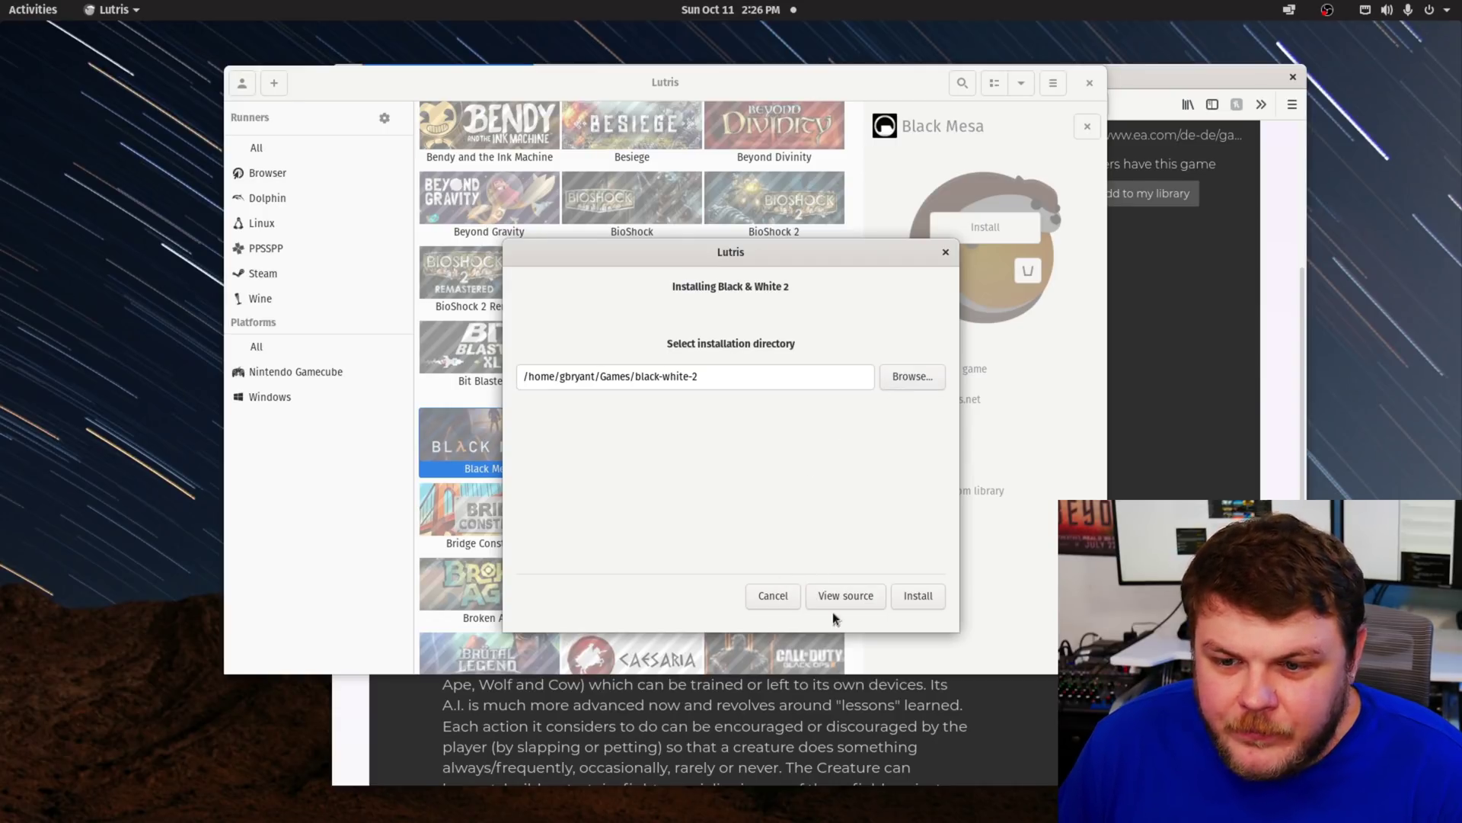
pyautogui.press('Return')
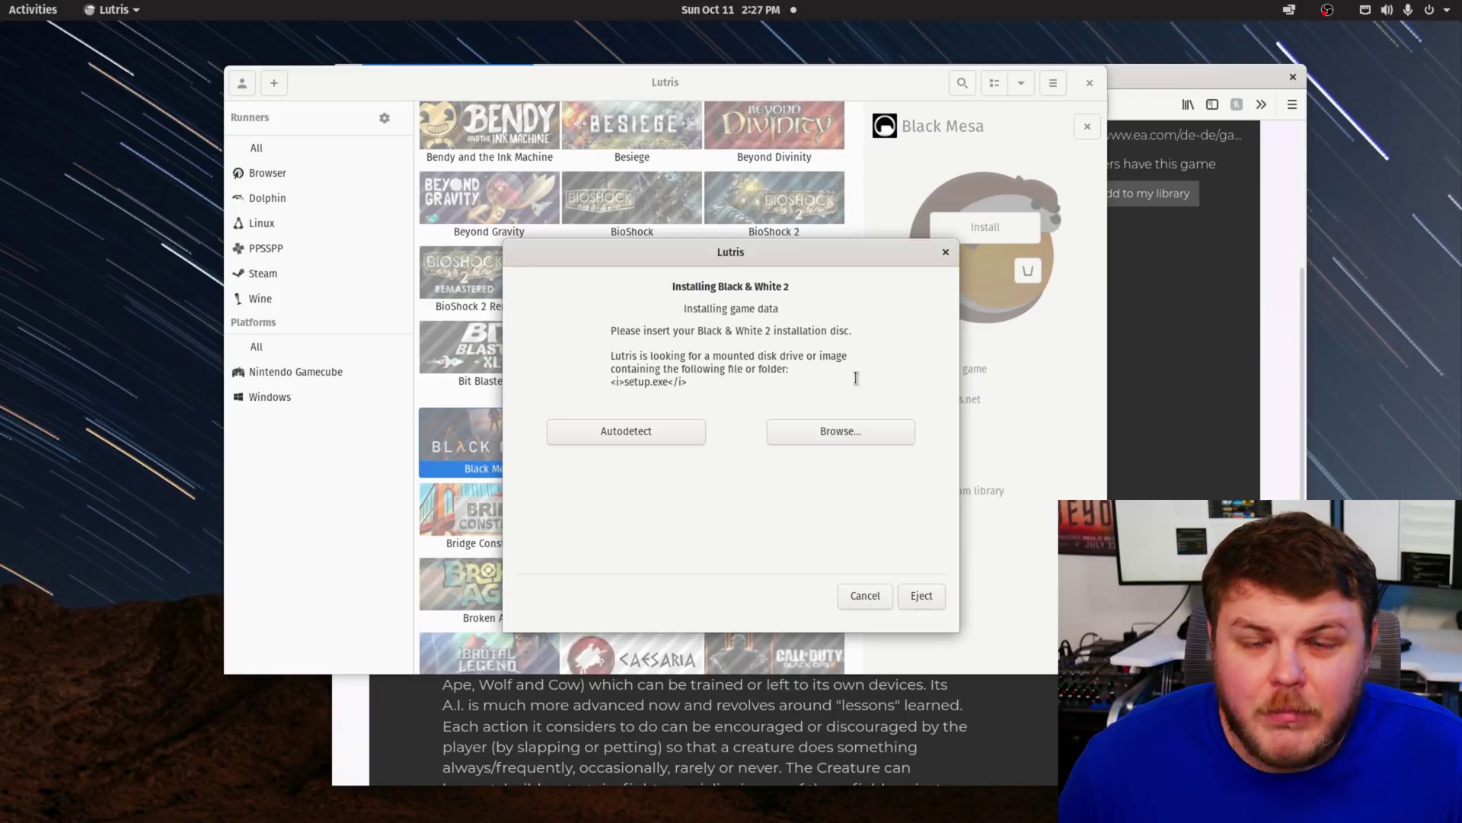
# Choose the srv/game/baw2 folder as the location of the mounted Black & White 2 disc
pyautogui.click(838, 433)
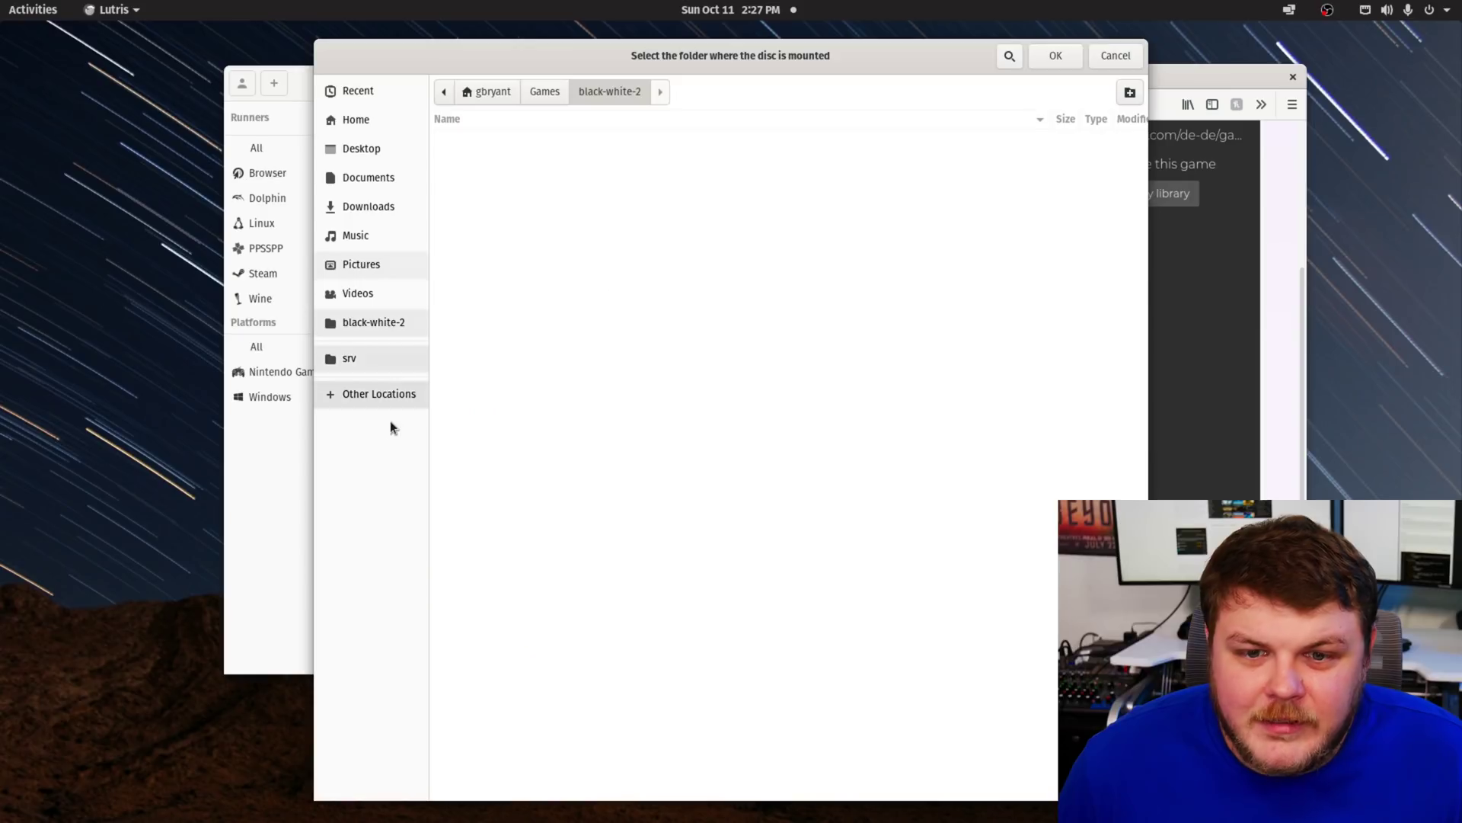
pyautogui.click(365, 362)
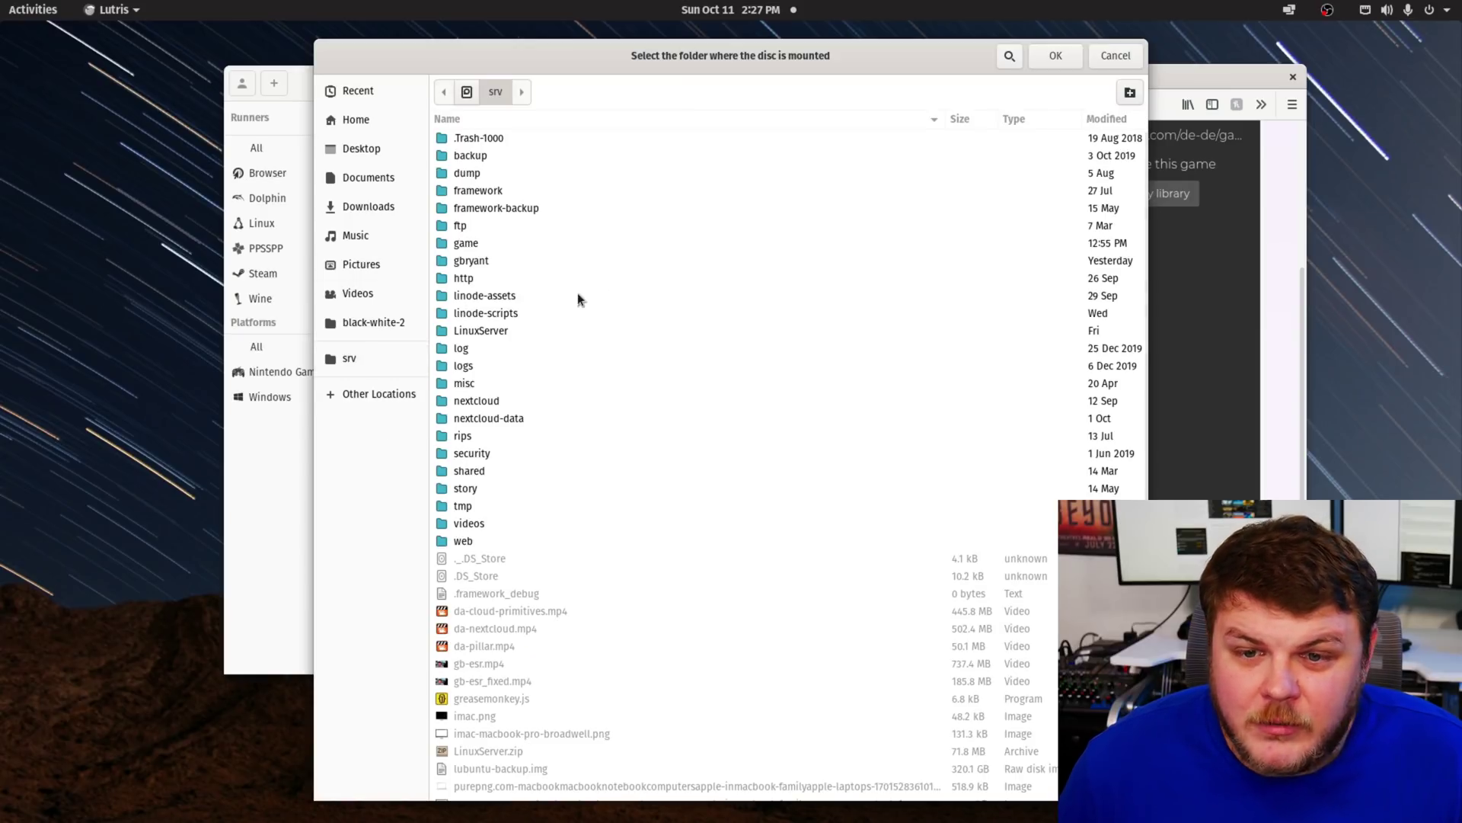
pyautogui.doubleClick(465, 237)
pyautogui.doubleClick(481, 141)
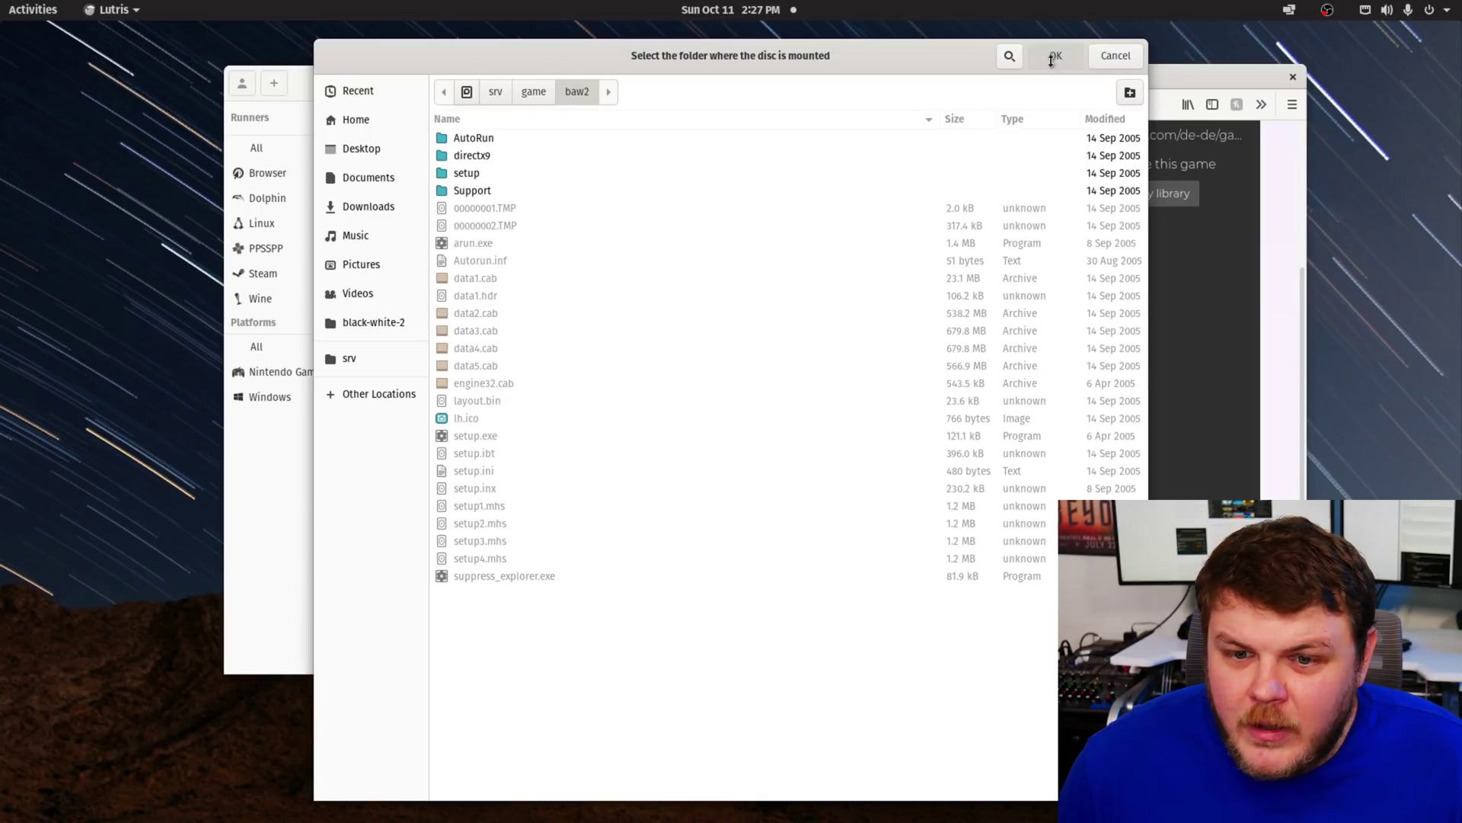
pyautogui.click(1053, 57)
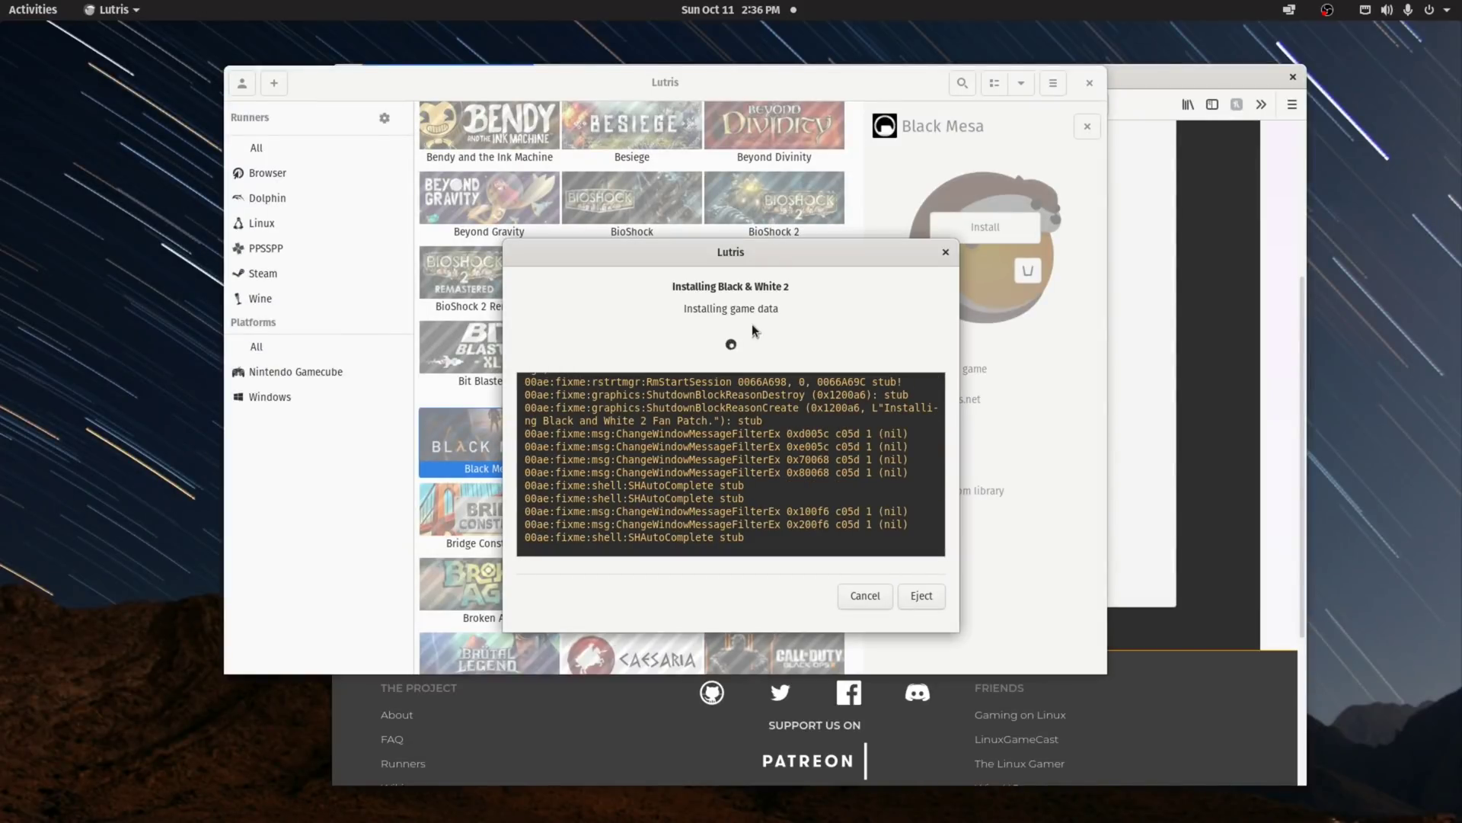
# Switch between the open windows during the game data and fan patch installation, and launch Black & White 2 once it completes
pyautogui.press('super')
pyautogui.click(775, 340)
pyautogui.hotkey('alt', 'Tab')
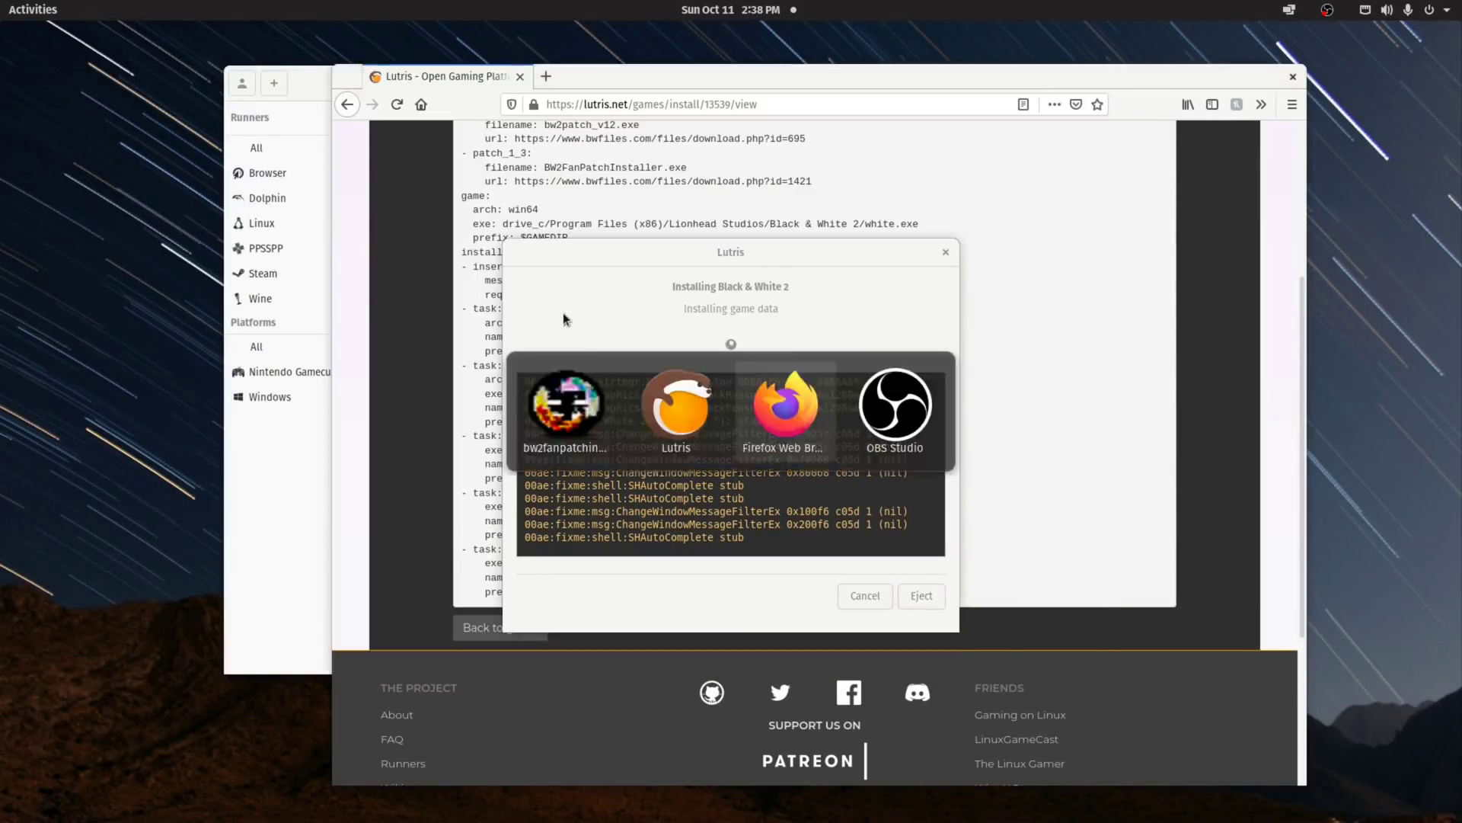
pyautogui.press('super')
pyautogui.click(695, 308)
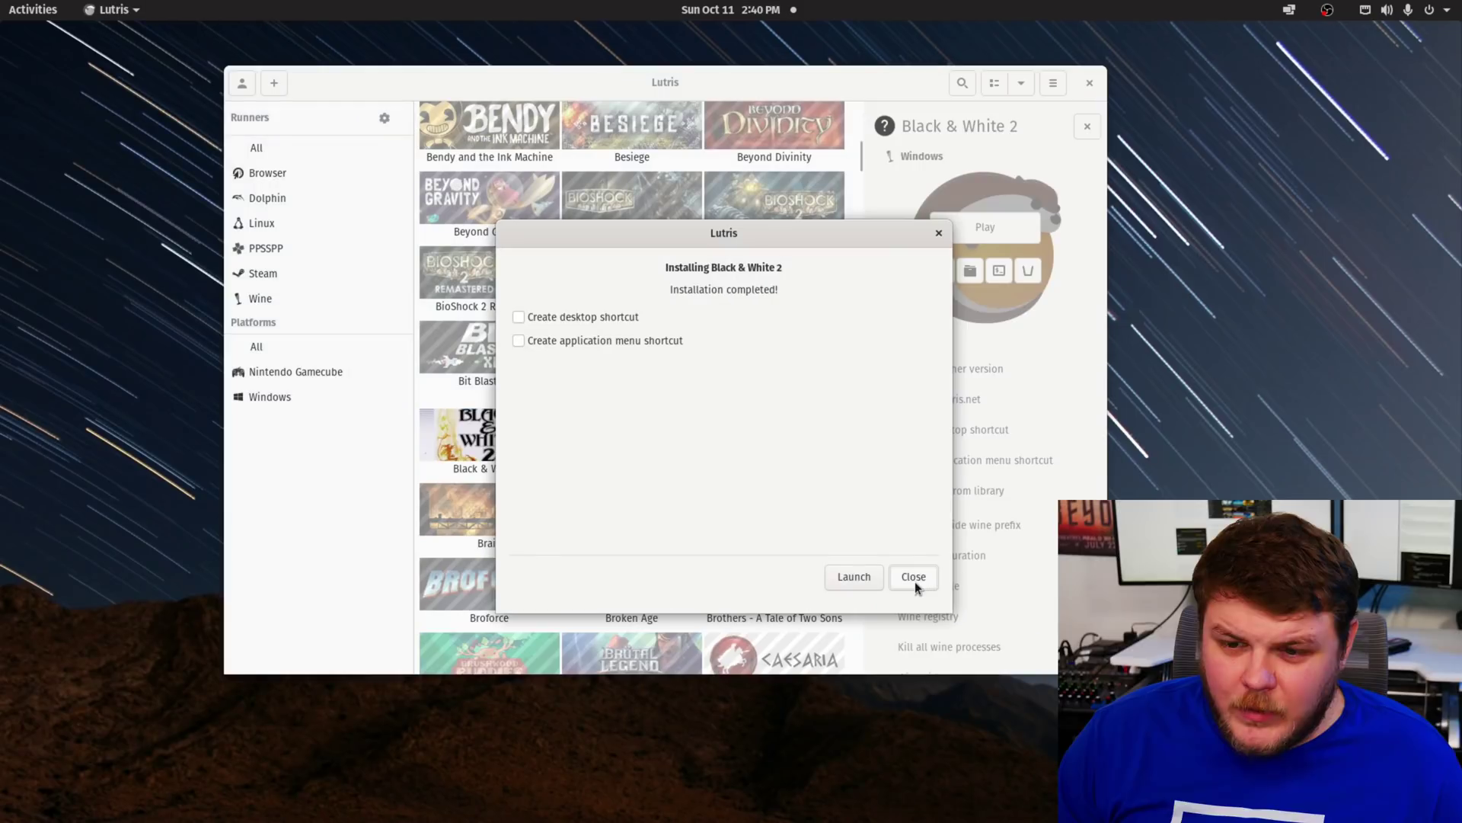
pyautogui.click(850, 579)
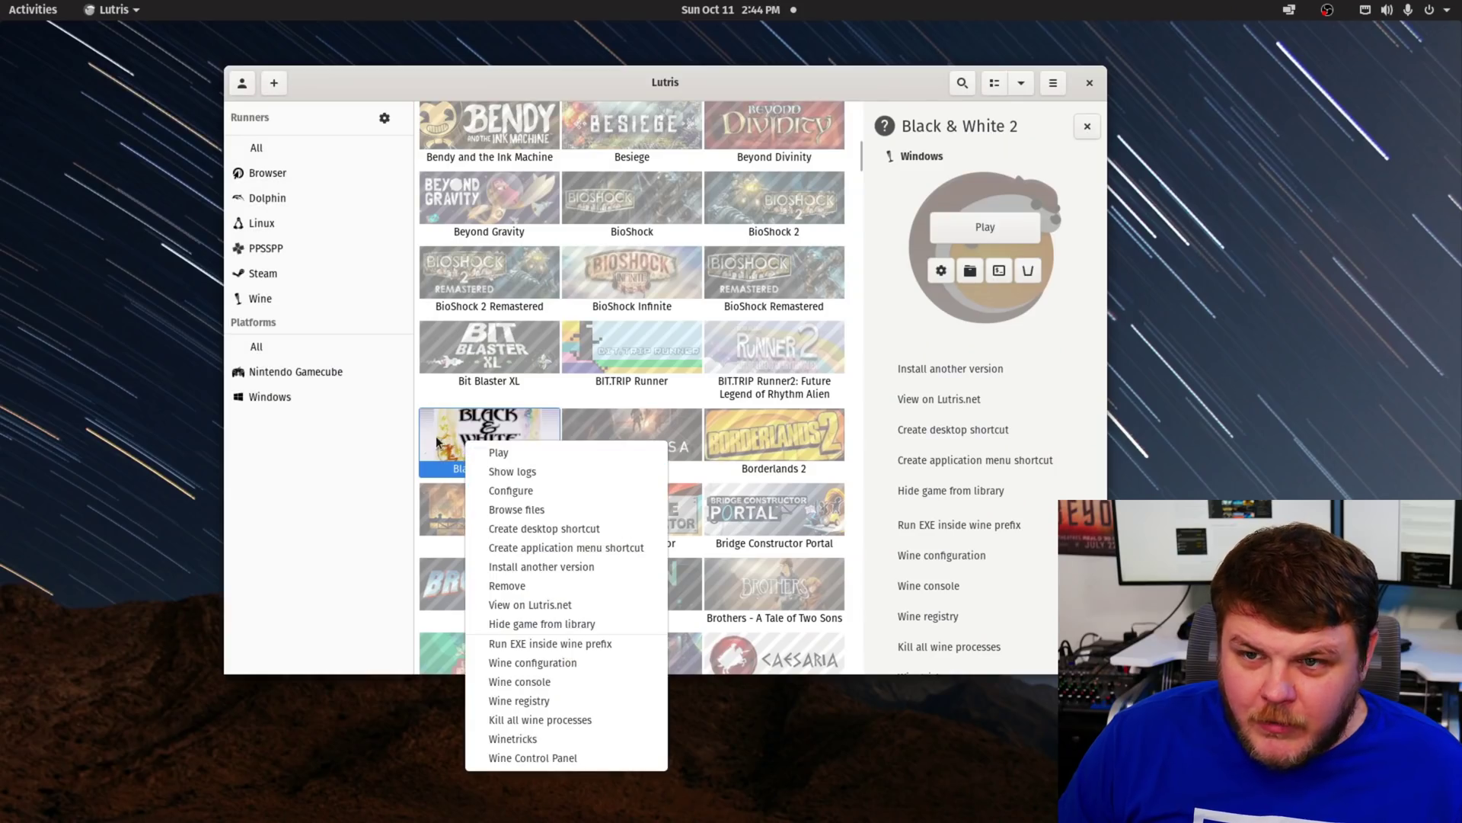
# Browse the installed Black & White 2 files to drive_c/Program Files (x86)/Lionhead Studios/Black & White 2
pyautogui.click(518, 510)
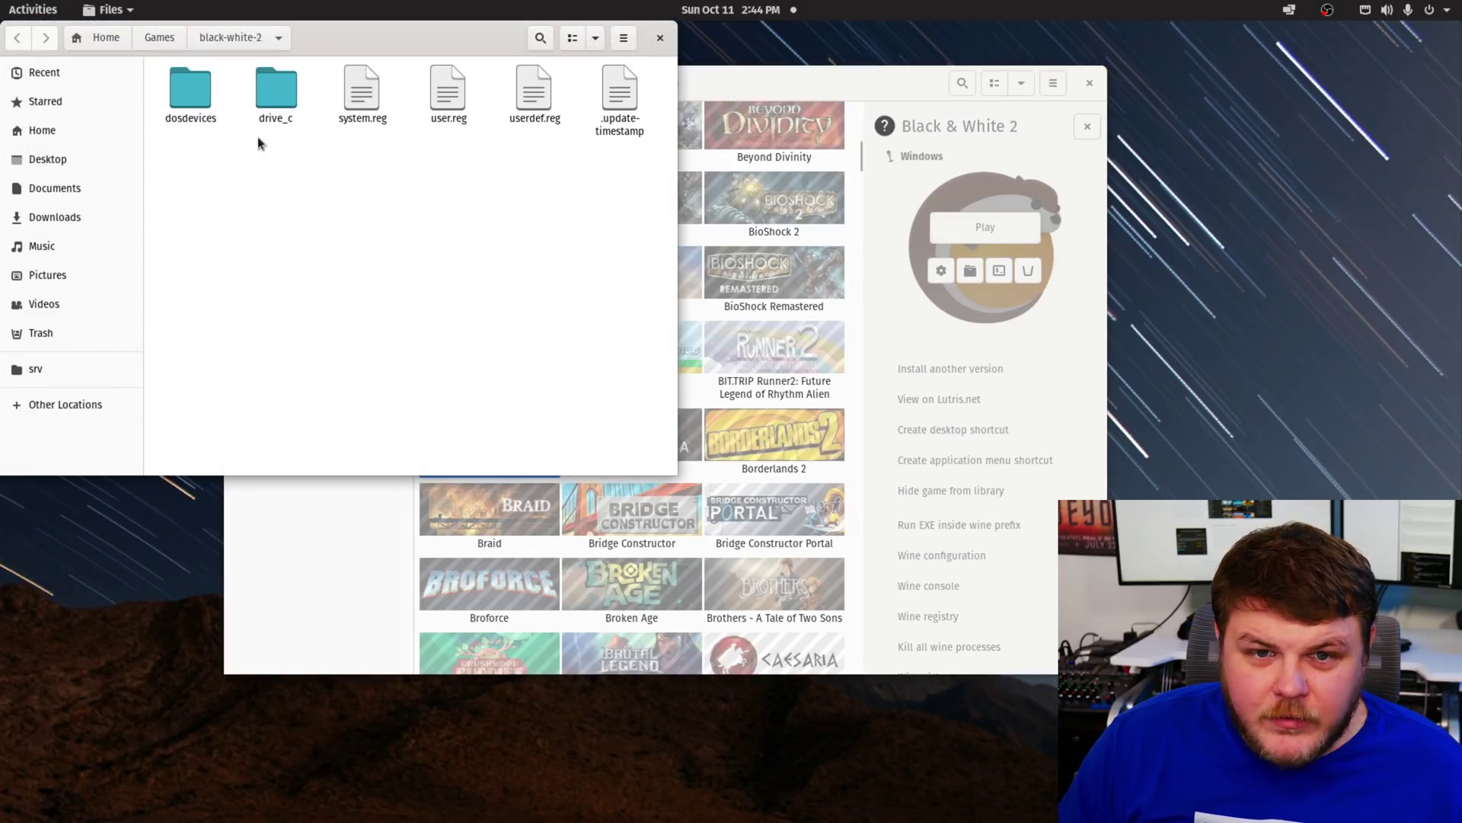
pyautogui.click(274, 99)
pyautogui.doubleClick(274, 99)
pyautogui.doubleClick(296, 102)
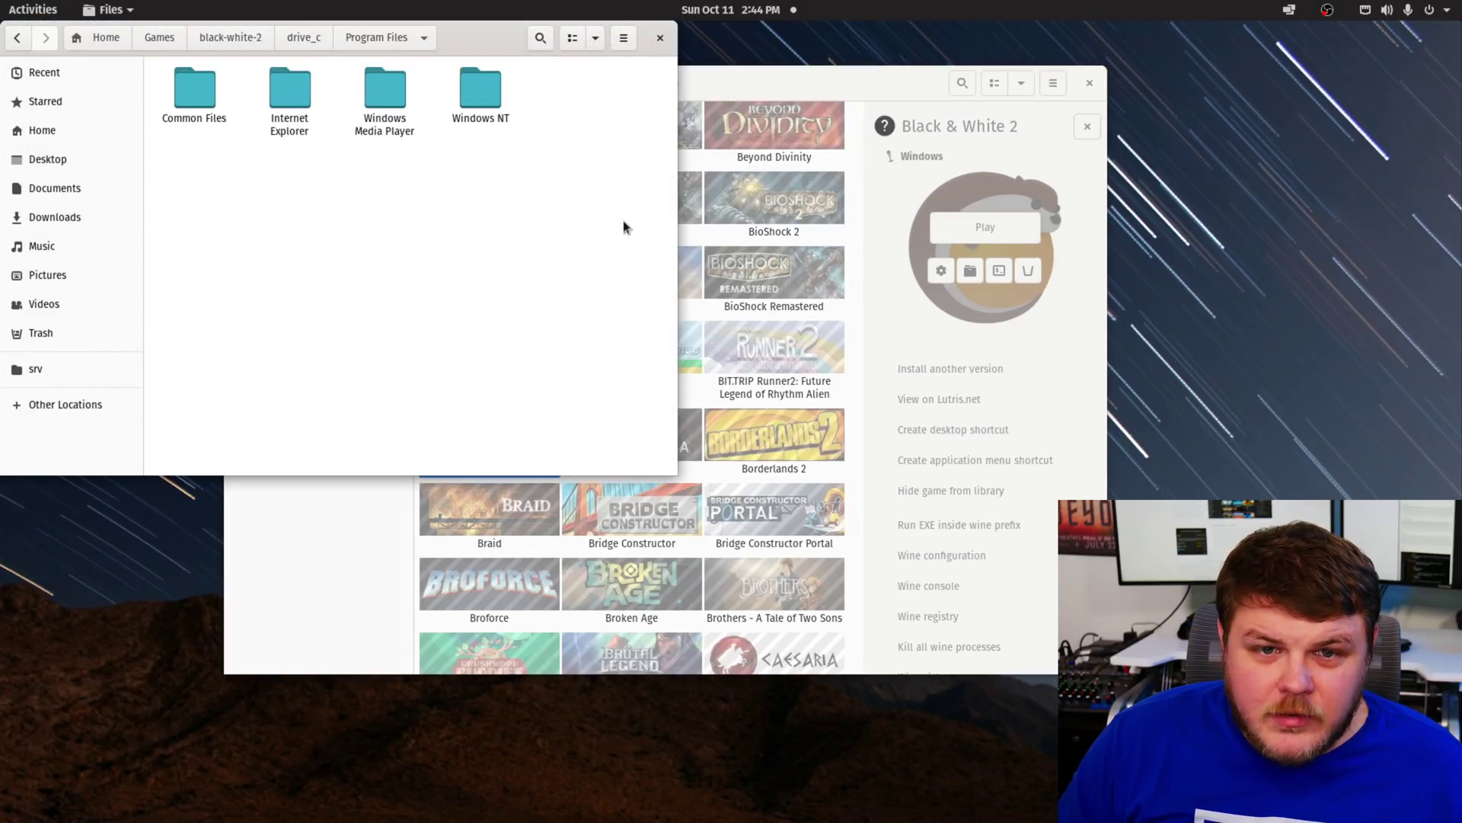
pyautogui.hotkey('alt', 'Left')
pyautogui.doubleClick(352, 110)
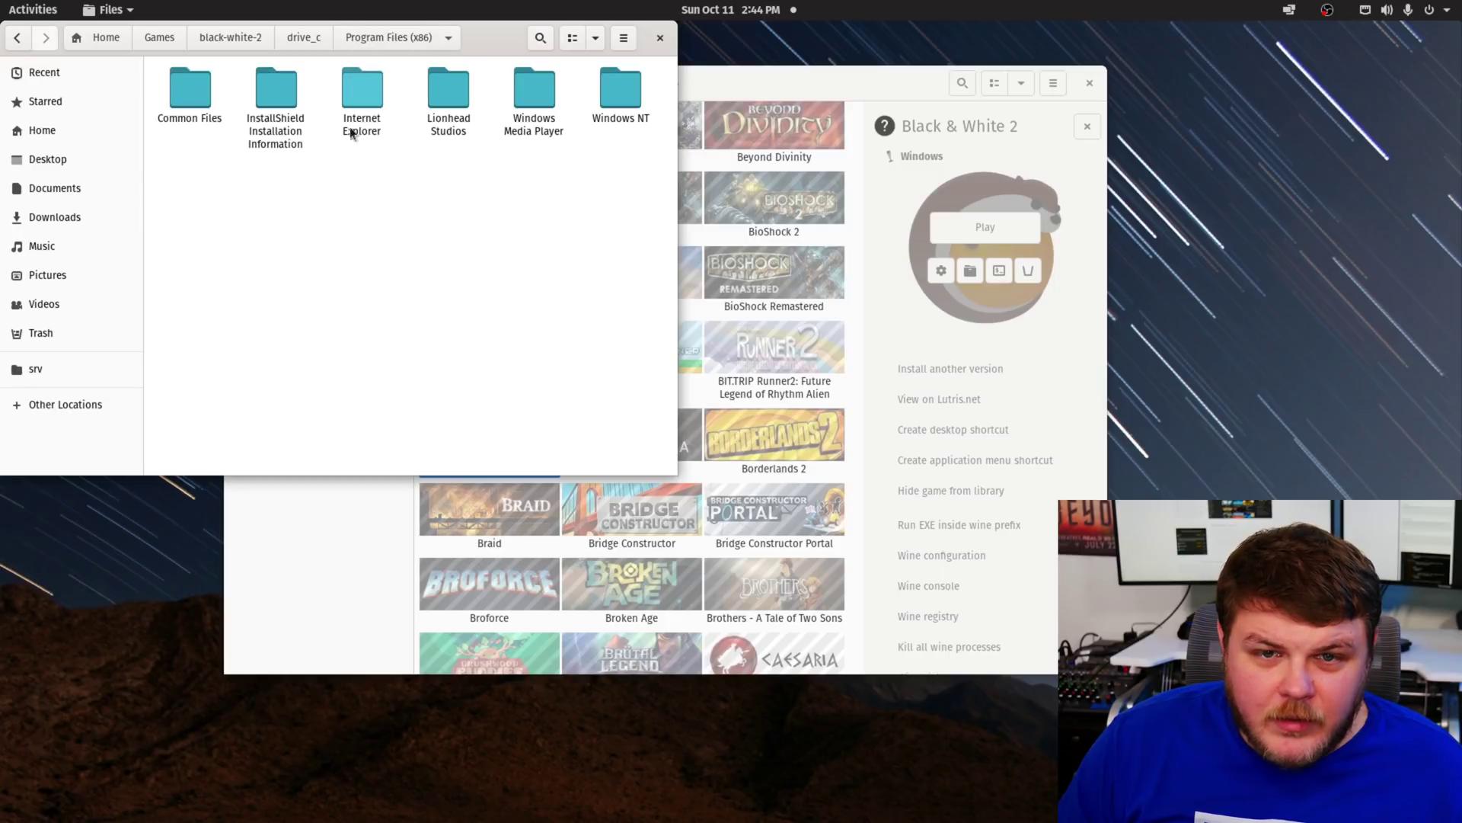
pyautogui.doubleClick(449, 96)
pyautogui.doubleClick(232, 107)
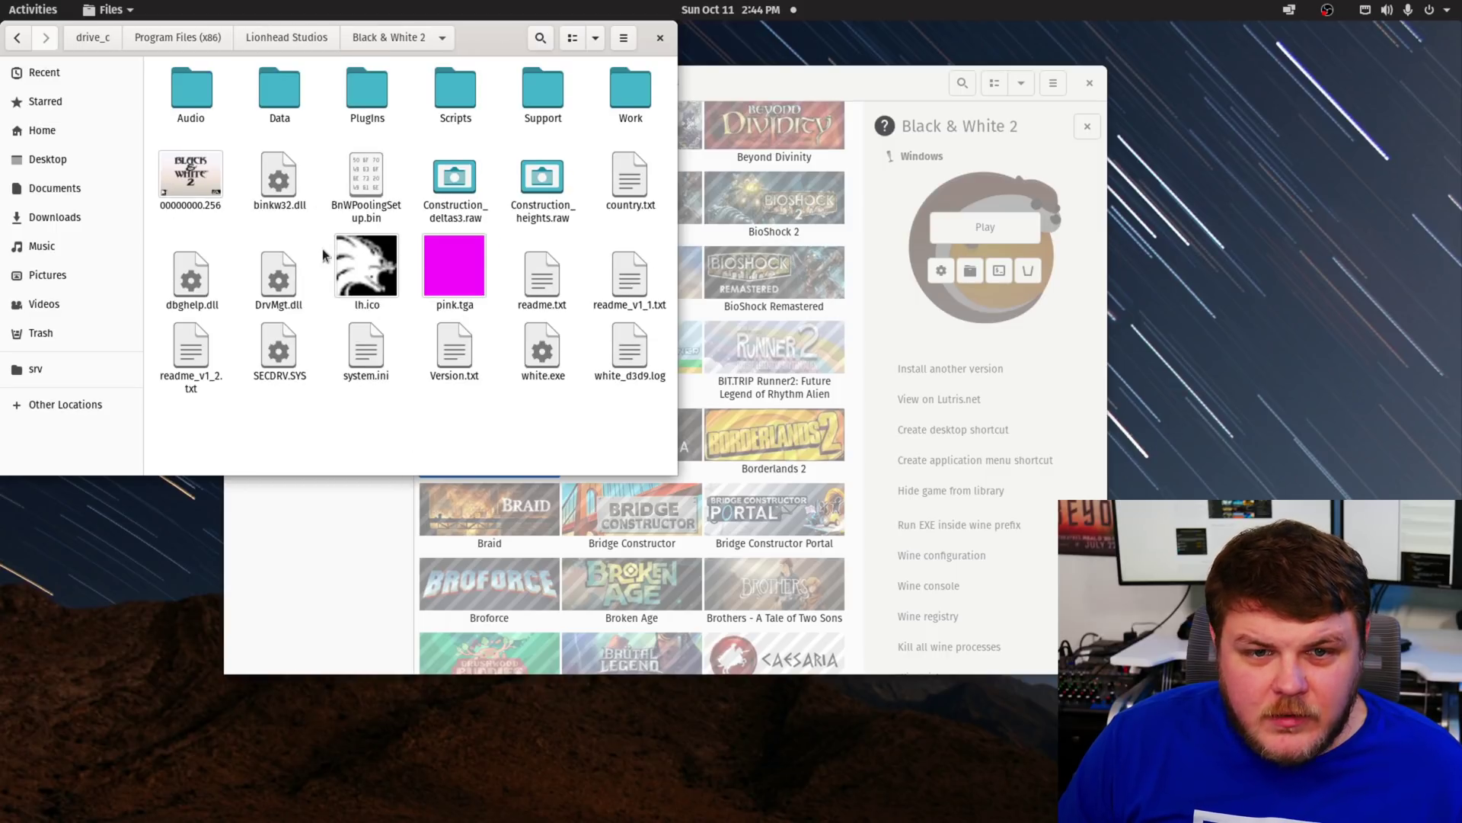
# Rename white.exe in the Black & White 2 folder to white.exe.1
pyautogui.rightClick(552, 369)
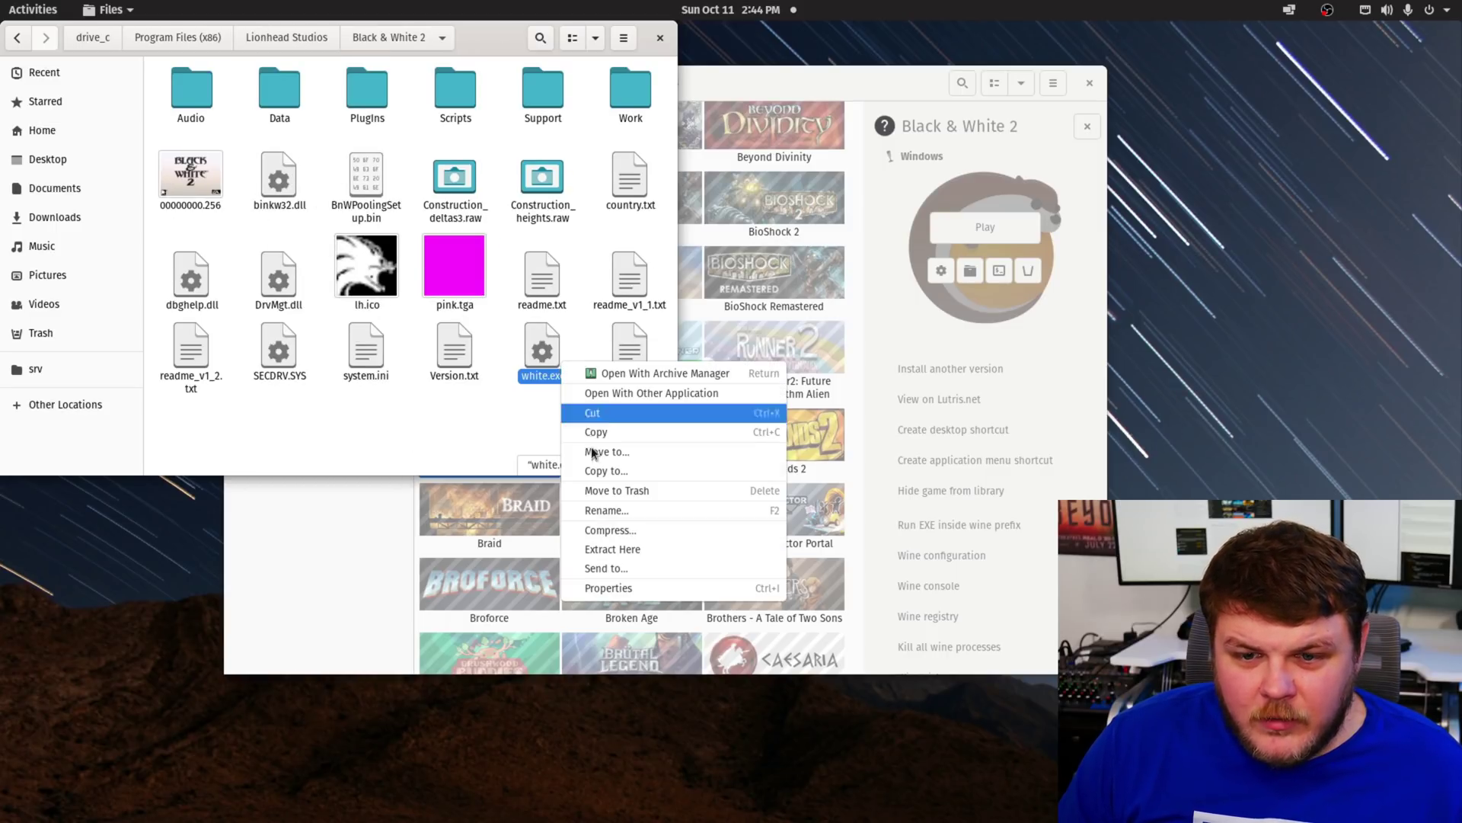
pyautogui.click(611, 513)
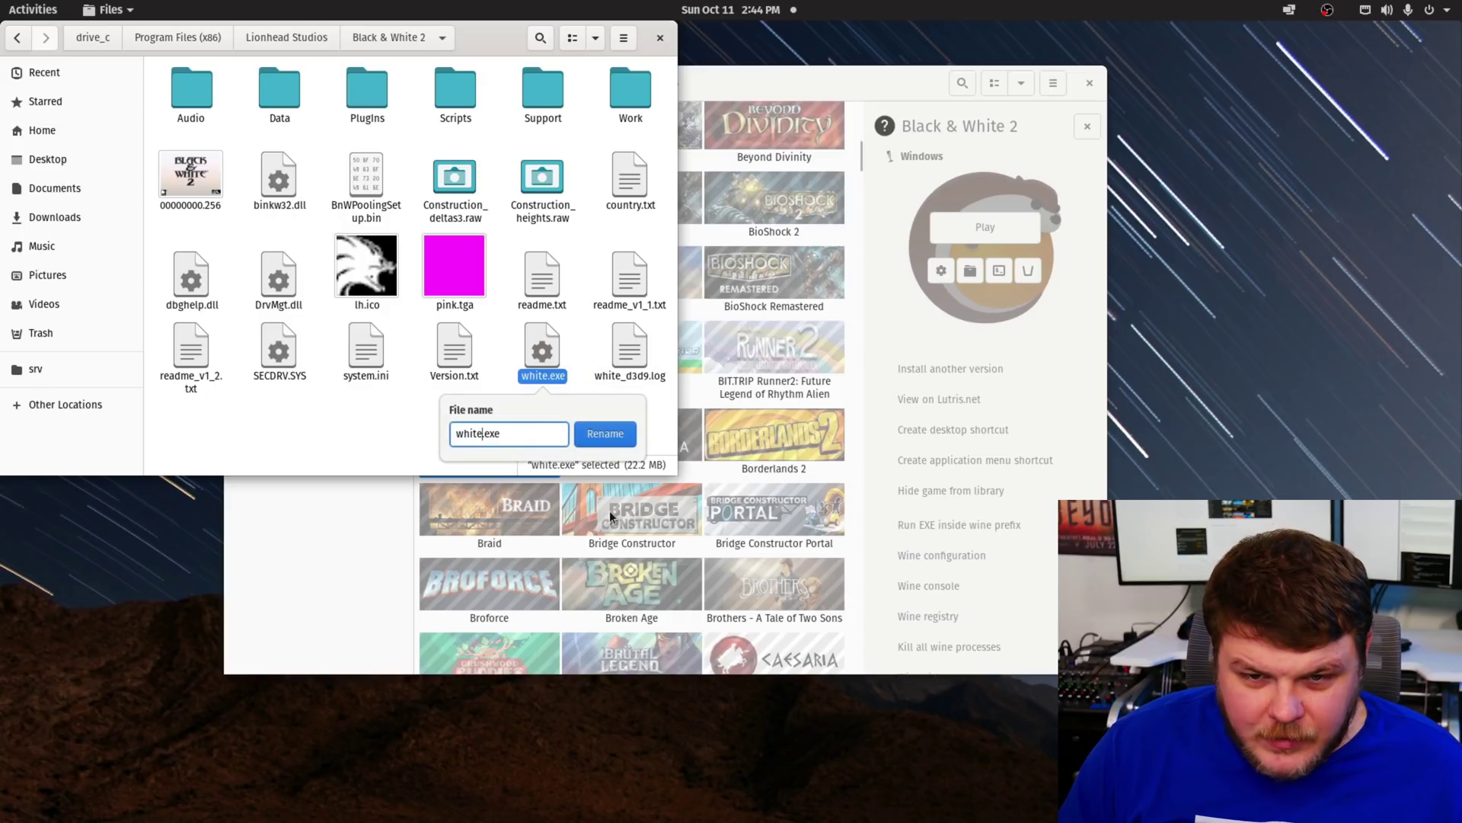
pyautogui.write('.1')
pyautogui.press('Return')
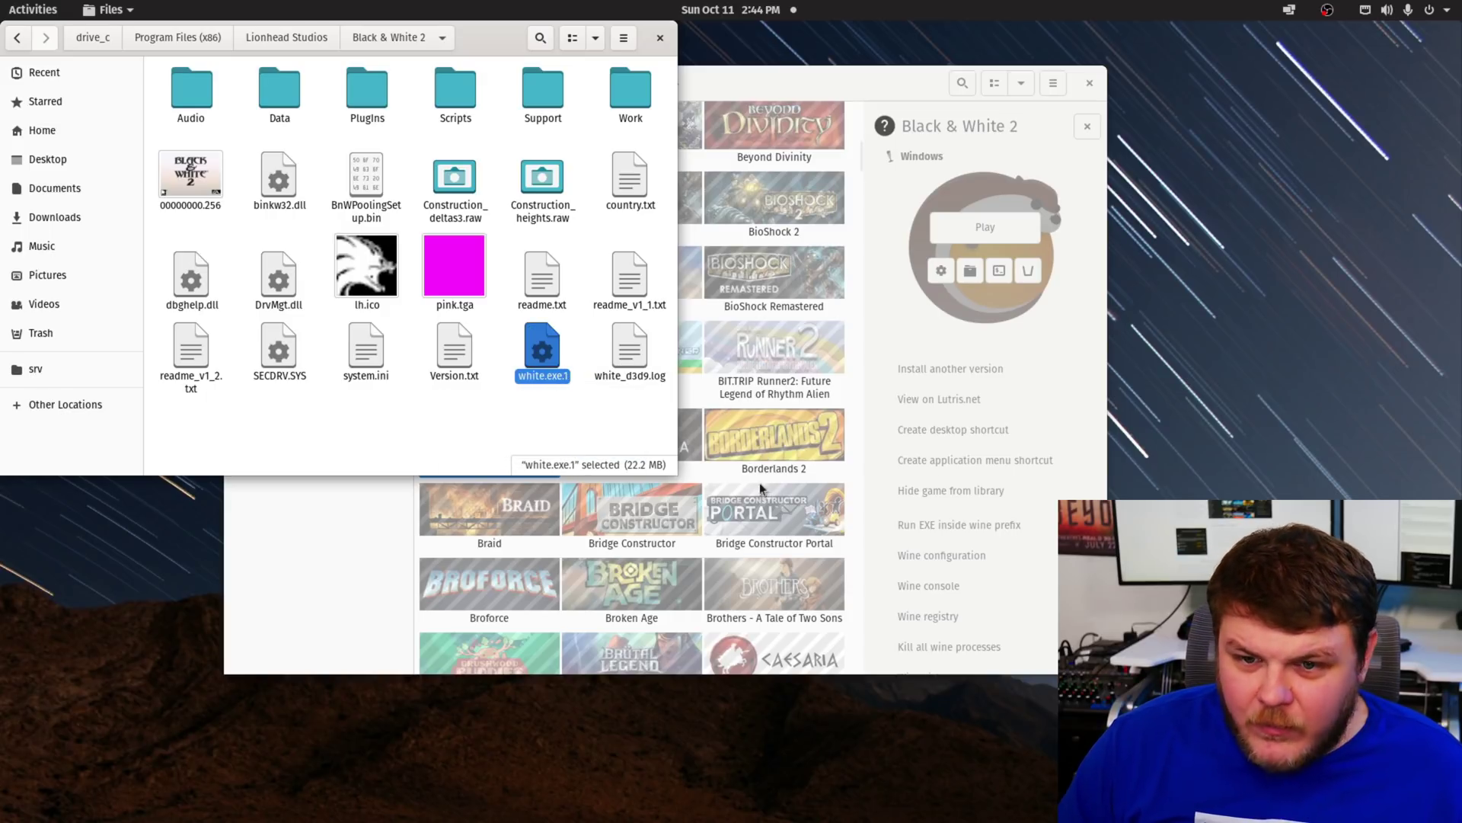
# Extract the replacement white.exe from the archive into the Black & White 2 folder and close the file manager
pyautogui.moveTo(914, 404); pyautogui.dragTo(594, 408)
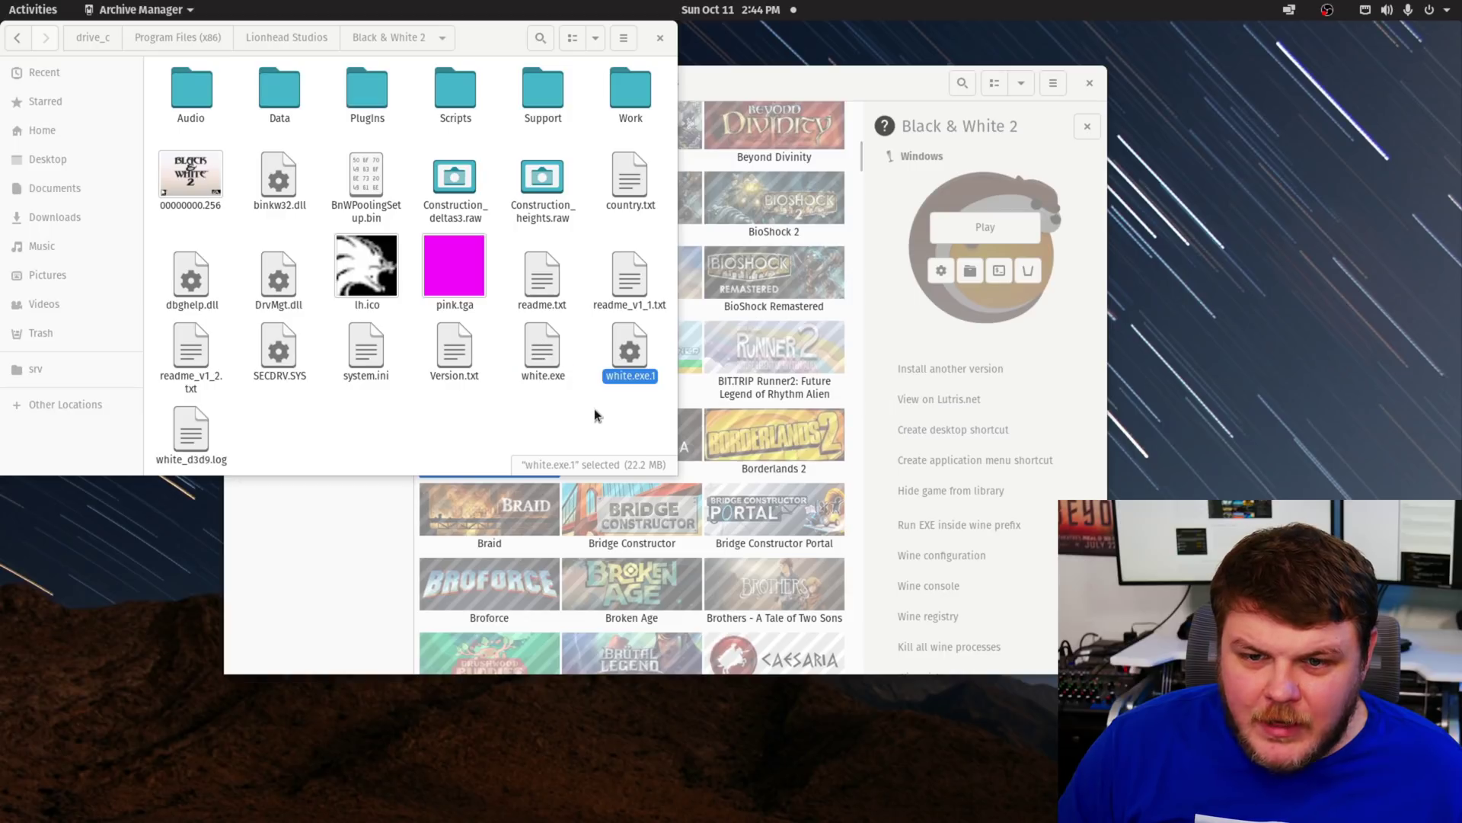
pyautogui.click(627, 411)
pyautogui.click(592, 221)
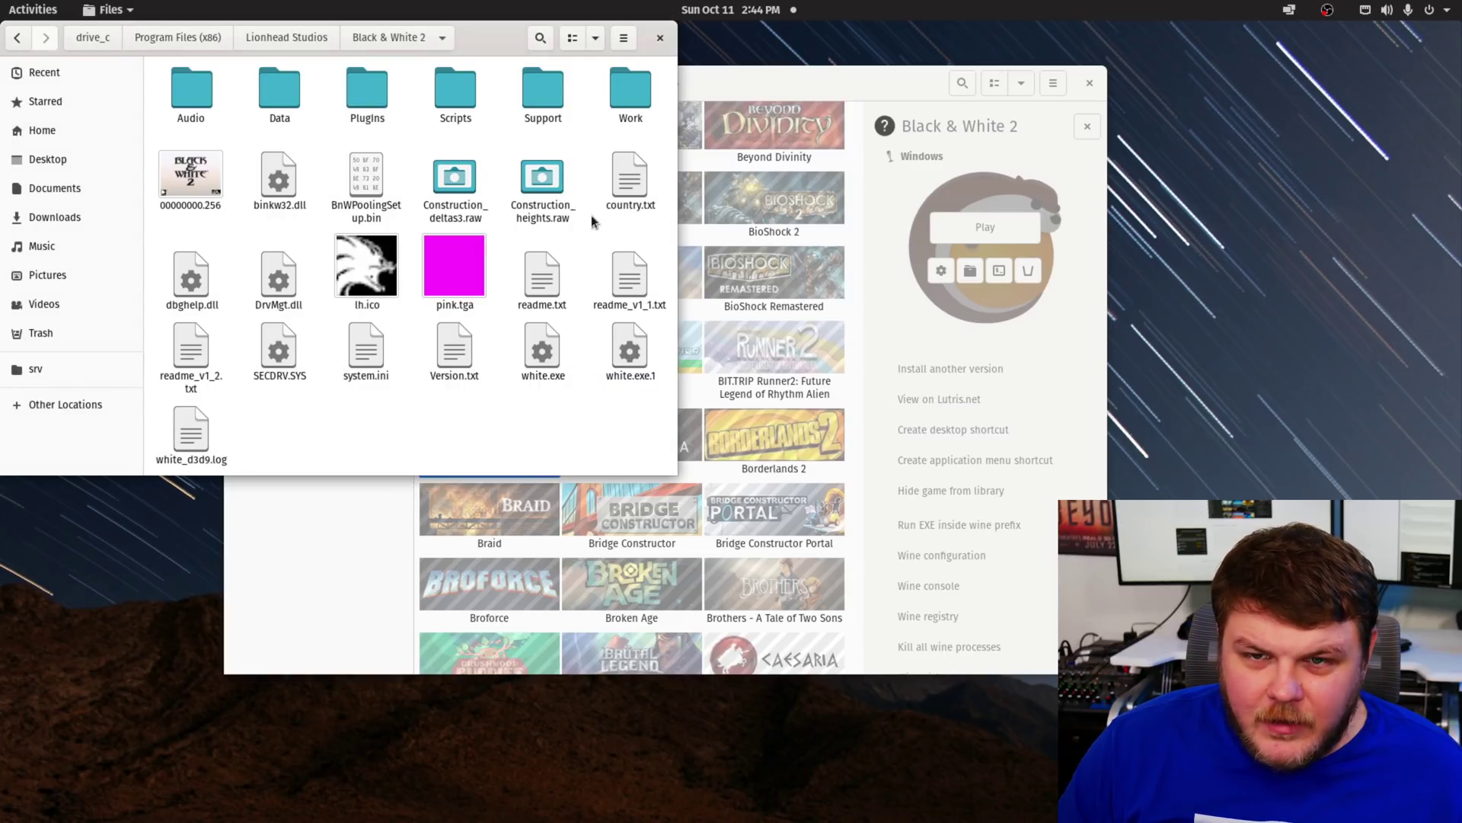
pyautogui.click(661, 39)
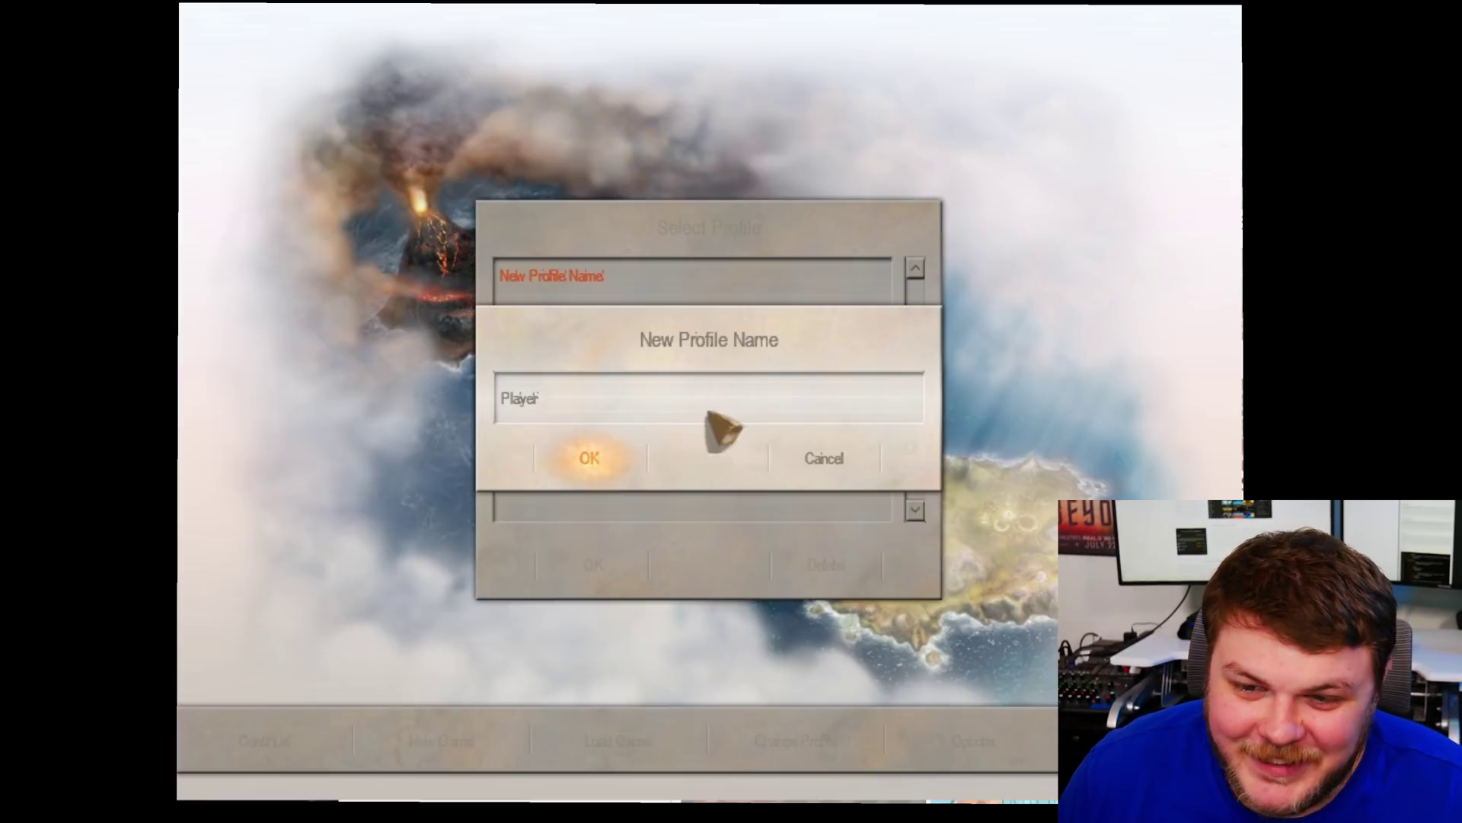
# Replace the default profile name in Black & White 2 with the player's name and create the profile
pyautogui.click(579, 414)
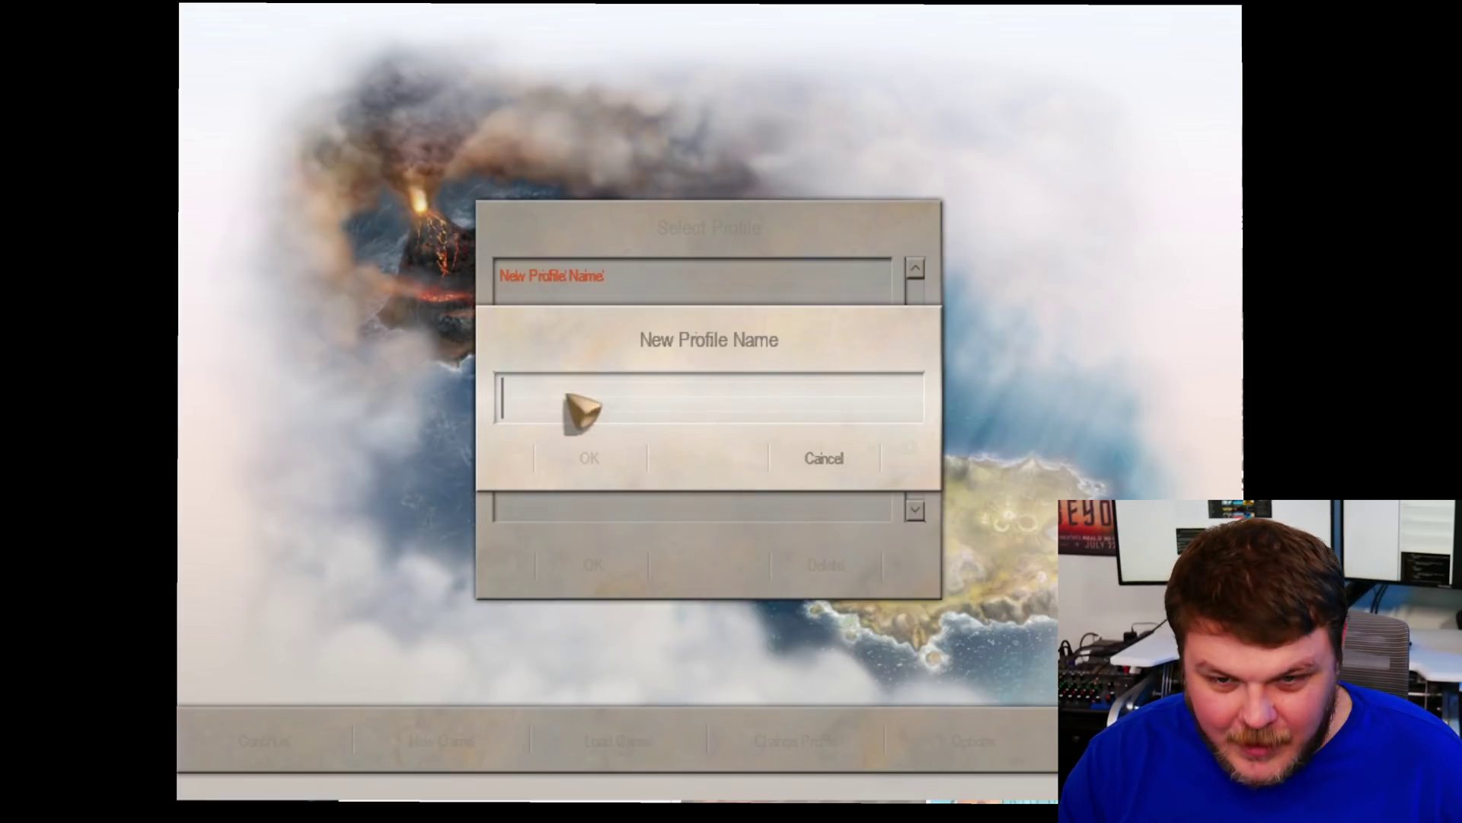
pyautogui.write('Gardiner')
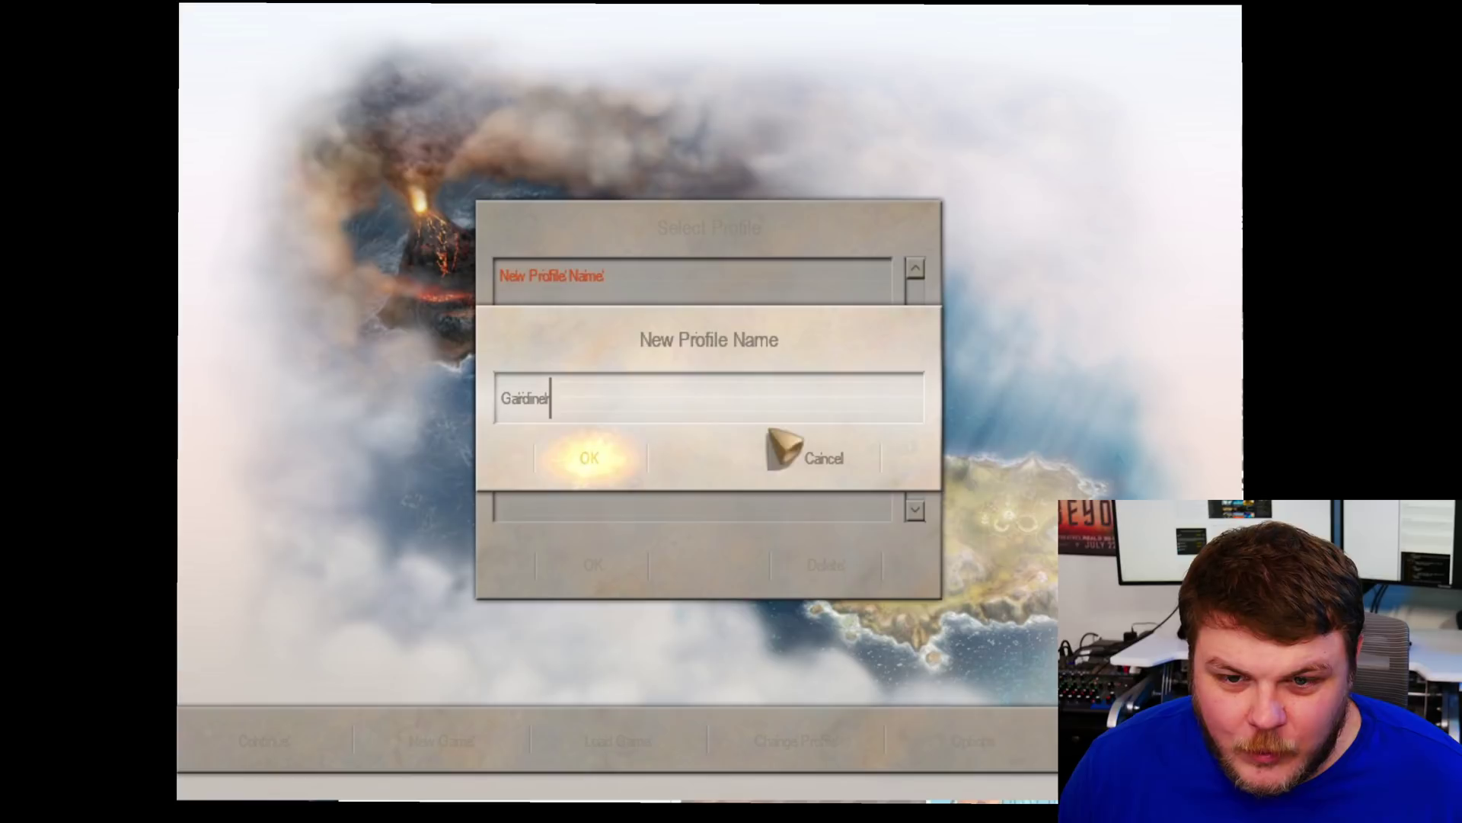
pyautogui.click(639, 464)
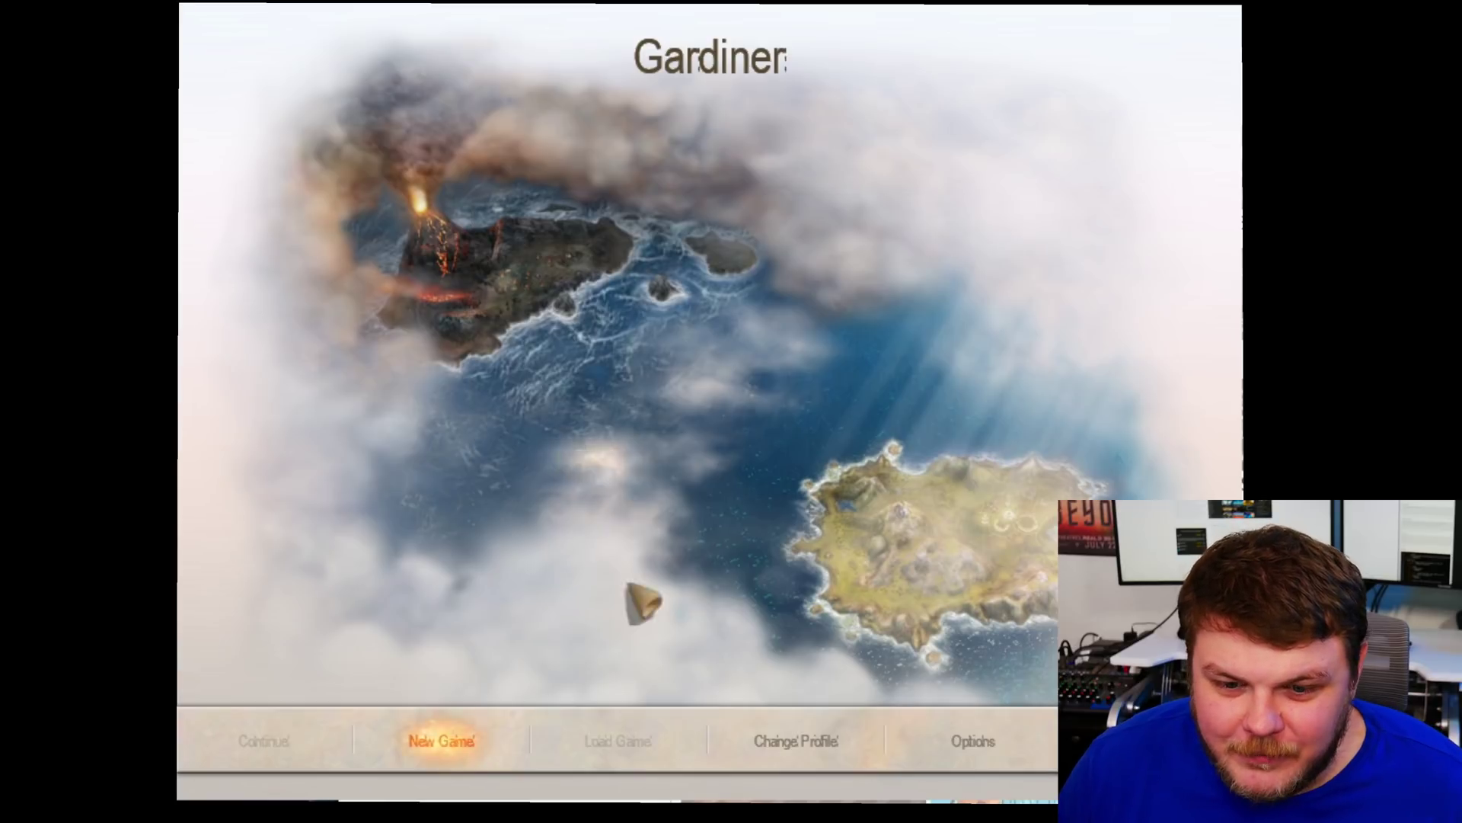
# Save the video options with 1920x1080 32bit resolution and High detail level, and start a new game
pyautogui.click(979, 743)
pyautogui.click(637, 142)
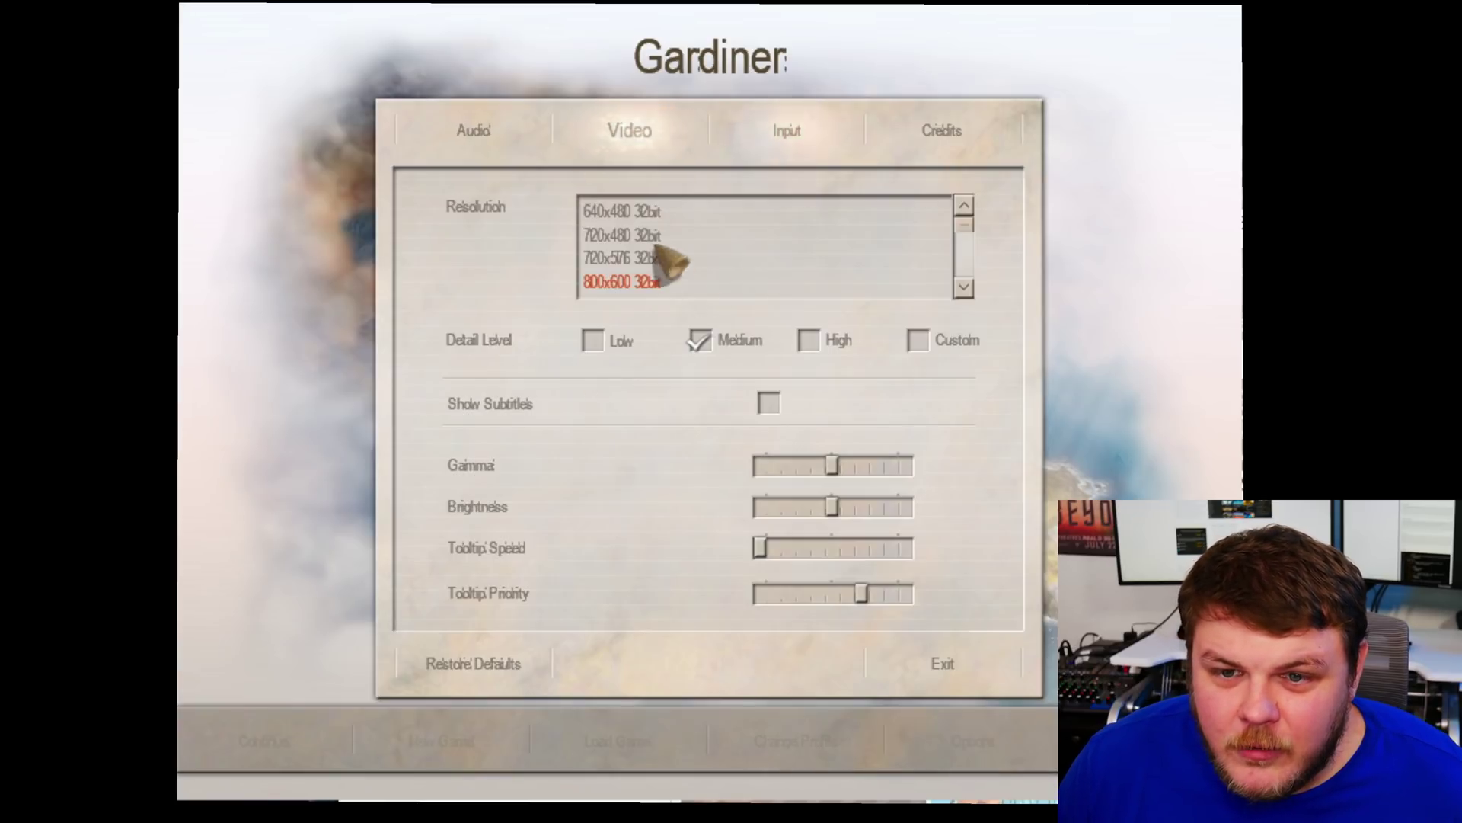
pyautogui.moveTo(975, 244); pyautogui.dragTo(972, 287)
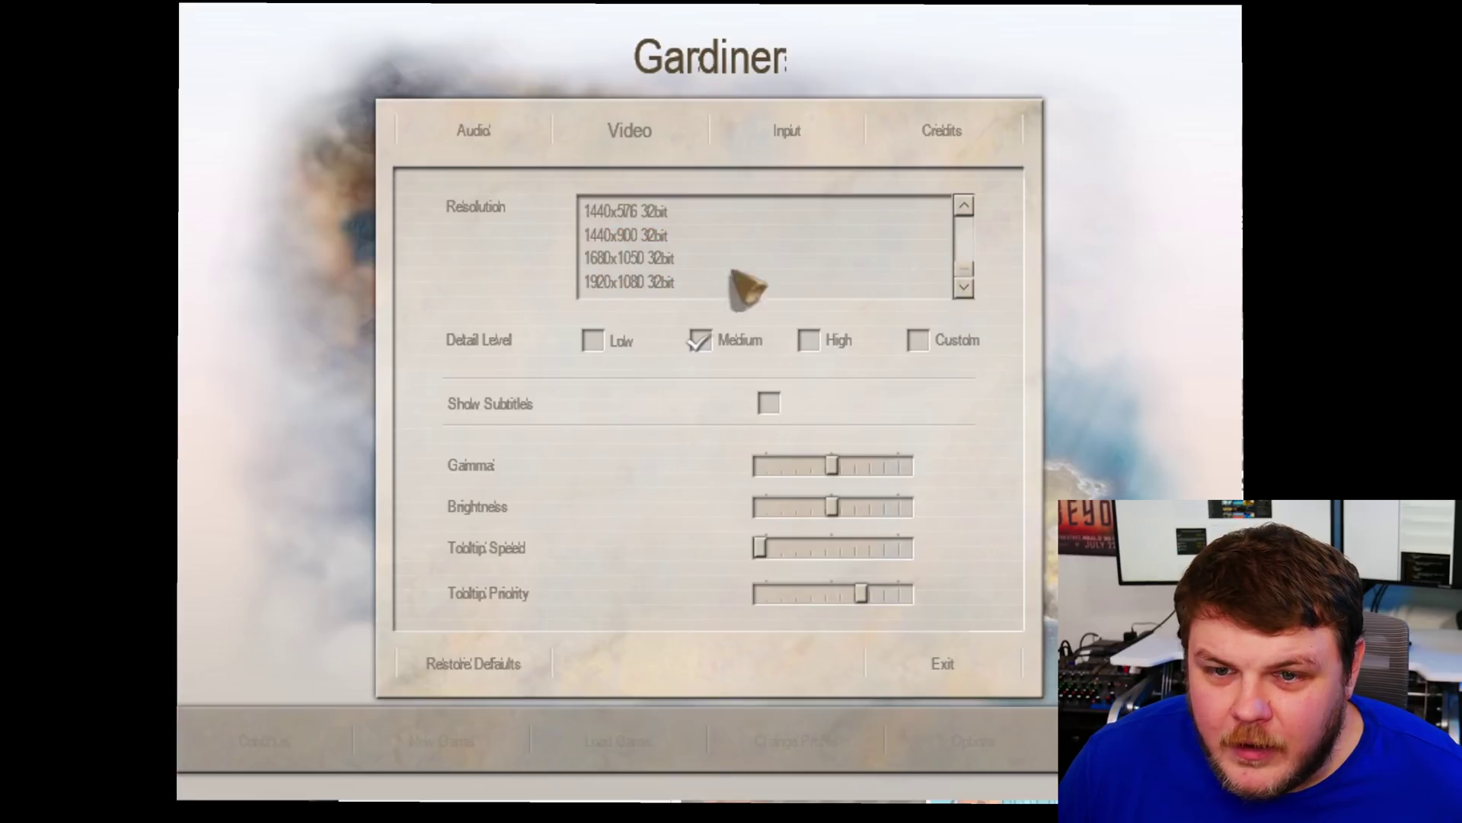
pyautogui.click(644, 284)
pyautogui.click(810, 342)
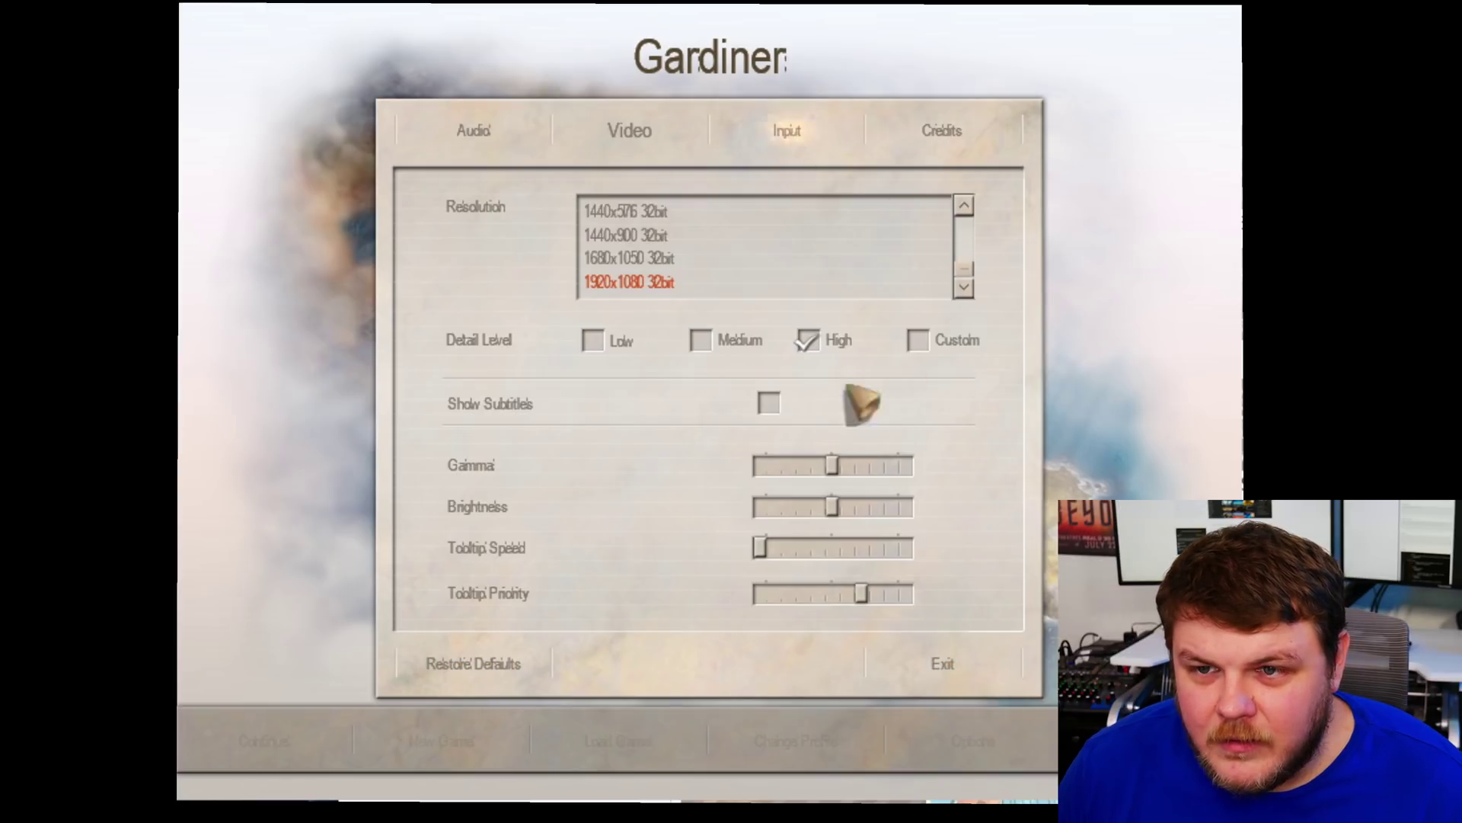
pyautogui.click(952, 672)
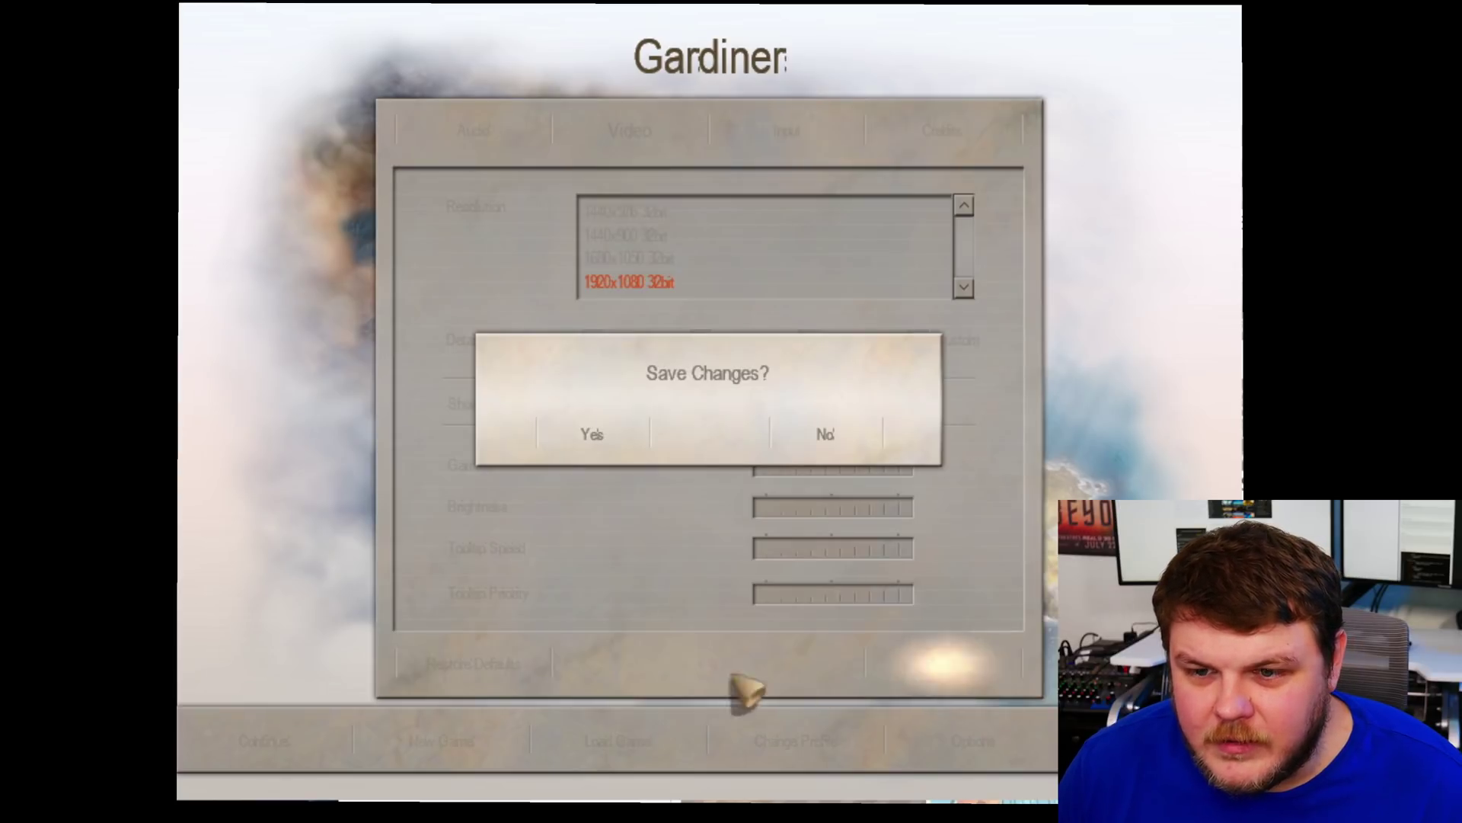
pyautogui.click(591, 434)
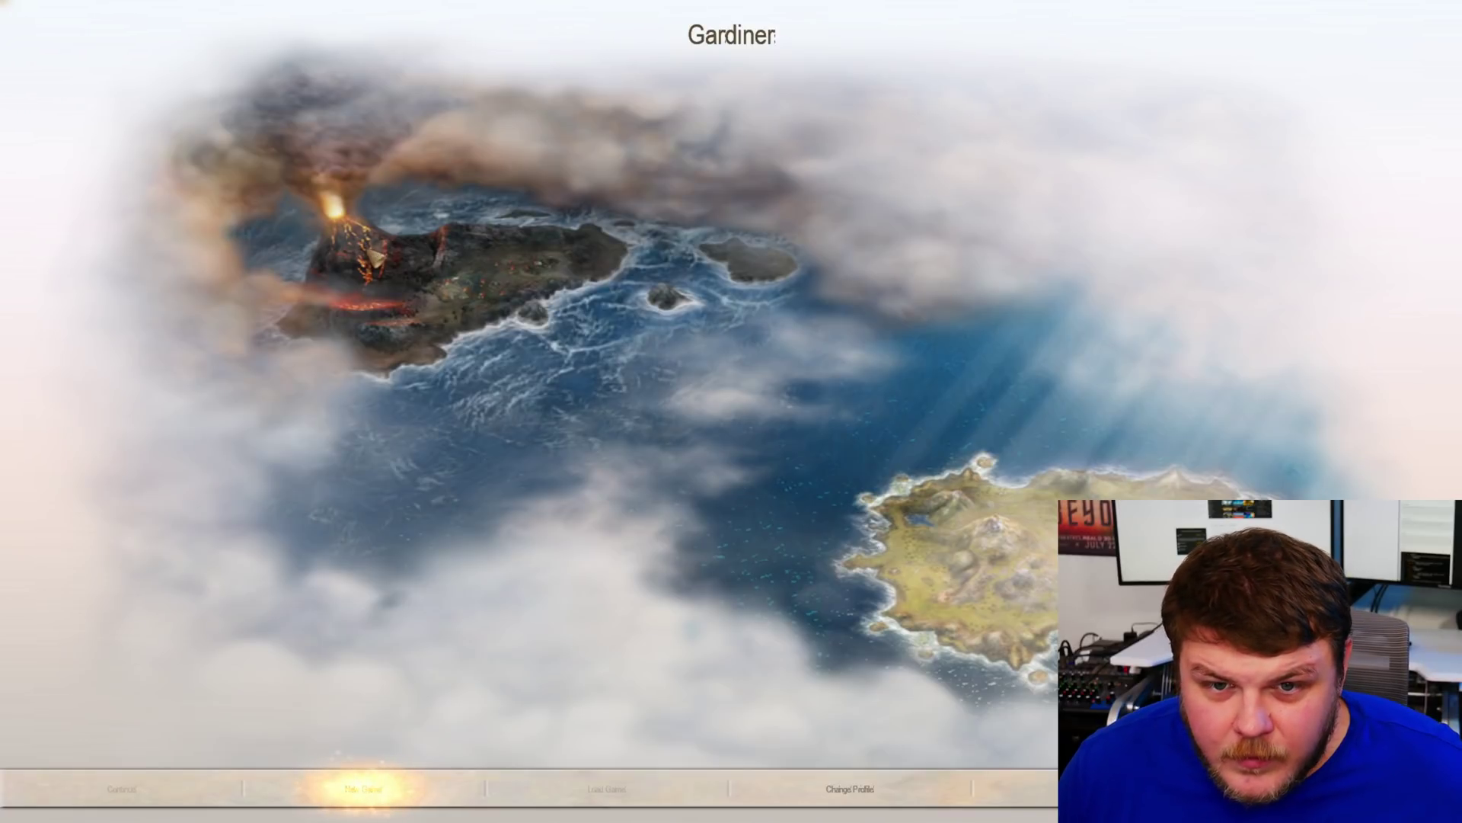
pyautogui.click(378, 802)
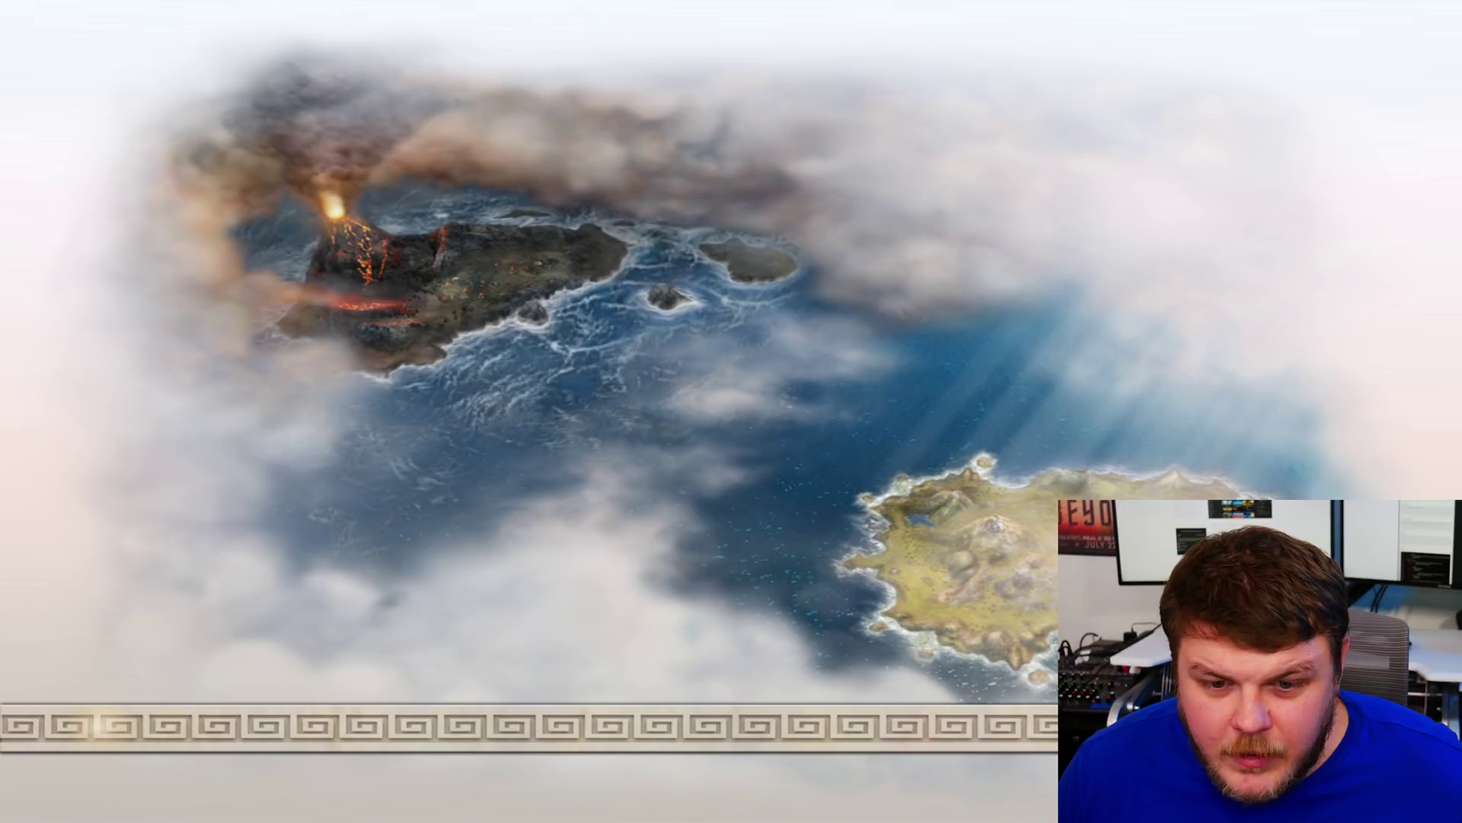